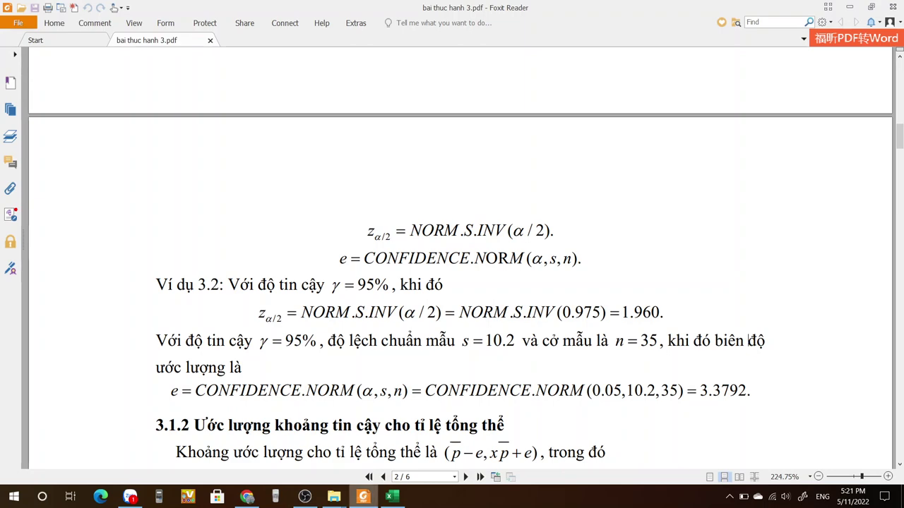
Step: Switch to Excel and create a blank workbook, checking example 3.2 in the Foxit Reader PDF before returning to it
{"action": "left_click", "coordinate": [392, 497]}
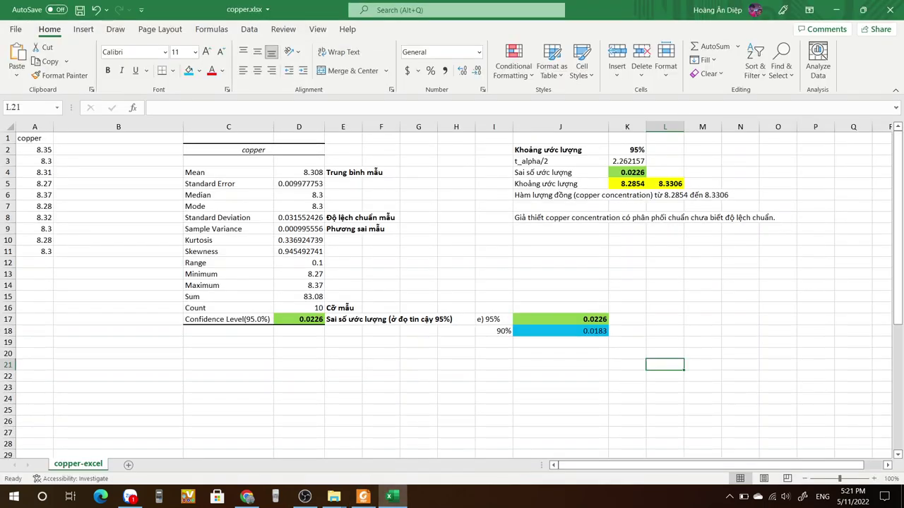
{"action": "key", "text": "ctrl+n"}
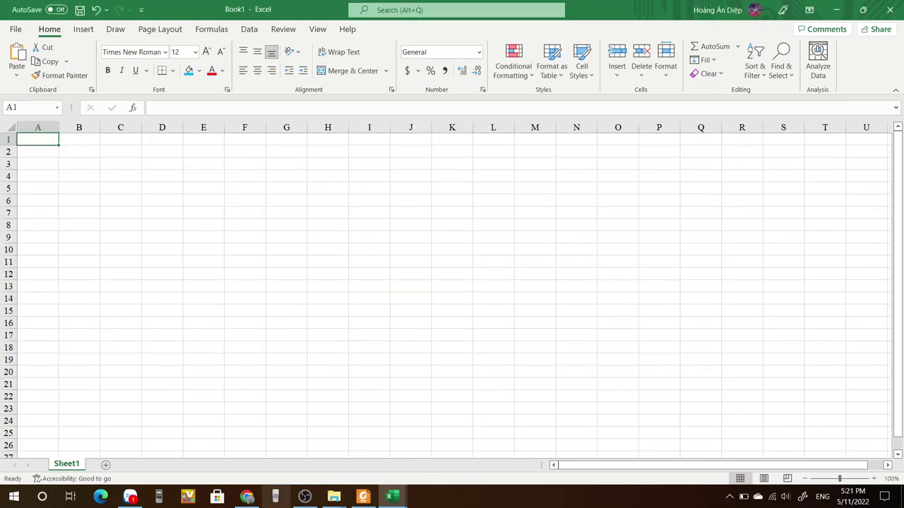
{"action": "left_click", "coordinate": [363, 497]}
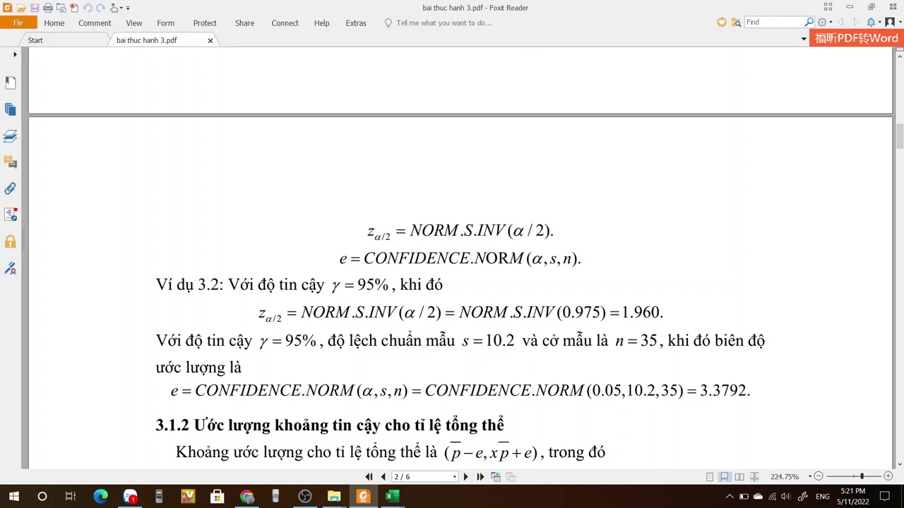
{"action": "mouse_move", "coordinate": [392, 497]}
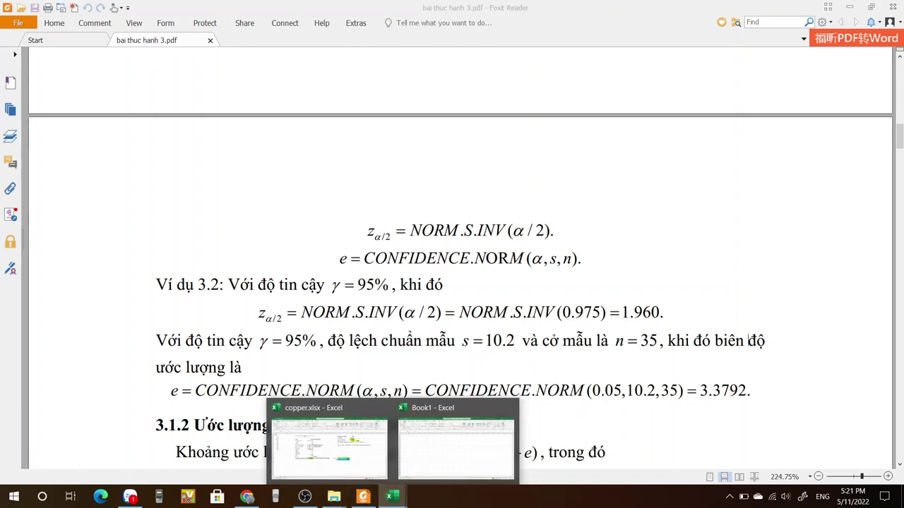
{"action": "left_click", "coordinate": [455, 441]}
Step: Enter the label "Tính Z_alpha/2 biết độ tin cậy là 95%" in cell A1 and fit column A to its width
{"action": "type", "text": "Ti"}
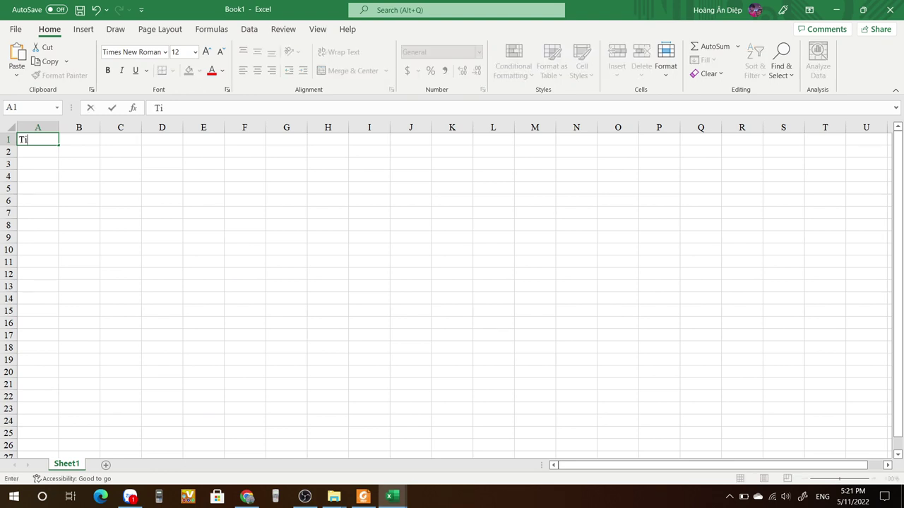
{"action": "type", "text": "nh Z_alpha/2"}
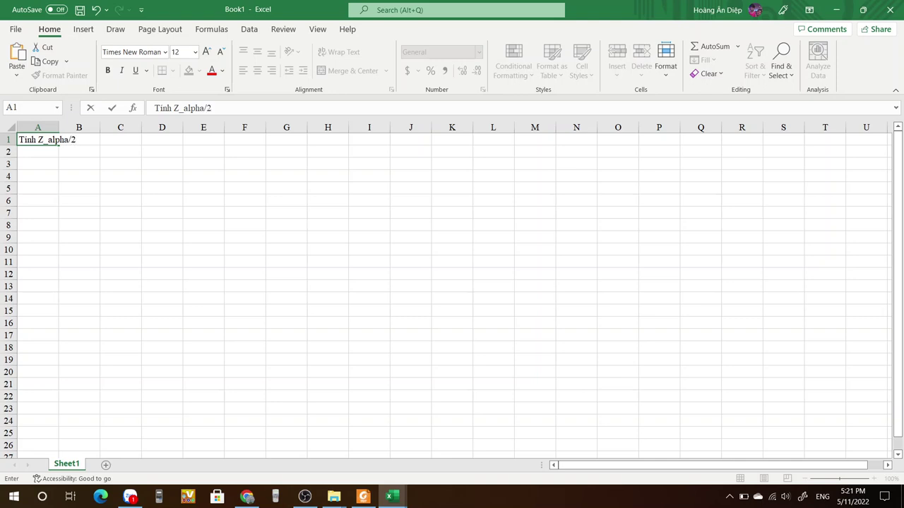
{"action": "type", "text": " biết độ ti n cậy"}
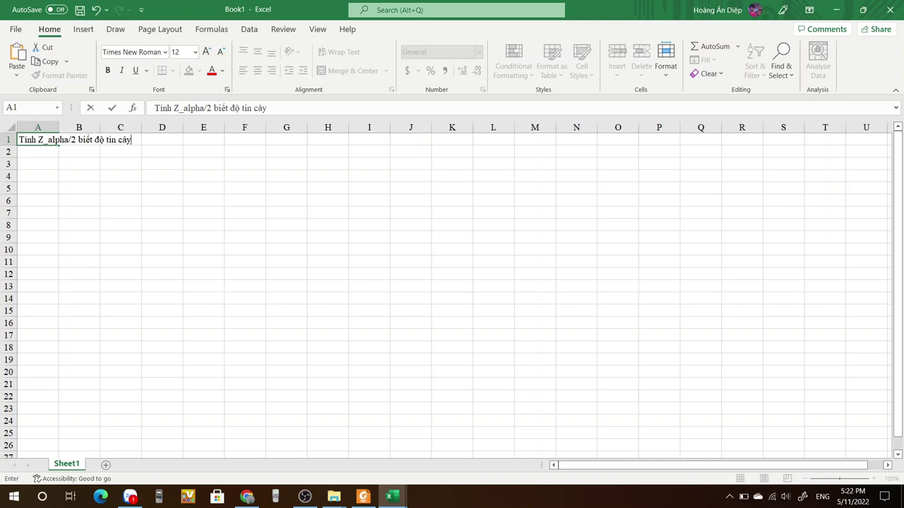
{"action": "type", "text": " là 95%"}
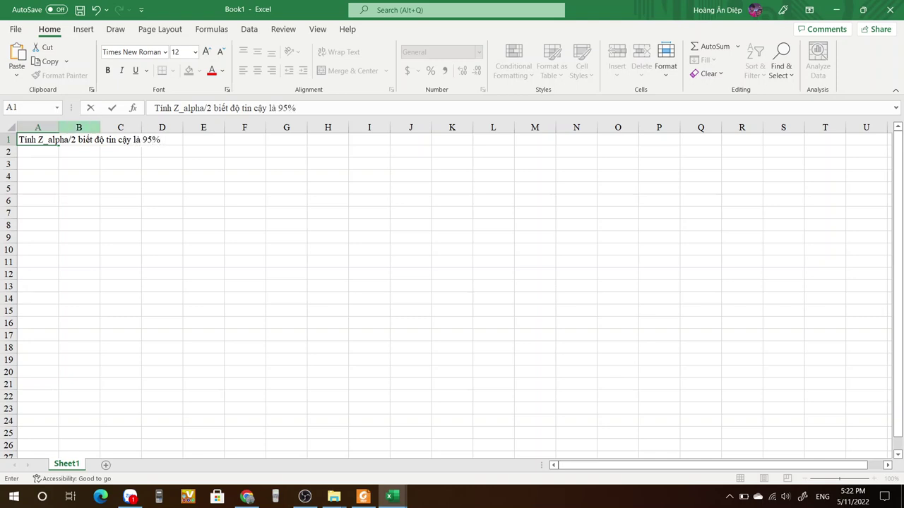
{"action": "left_click", "coordinate": [39, 128]}
{"action": "double_click", "coordinate": [58, 127]}
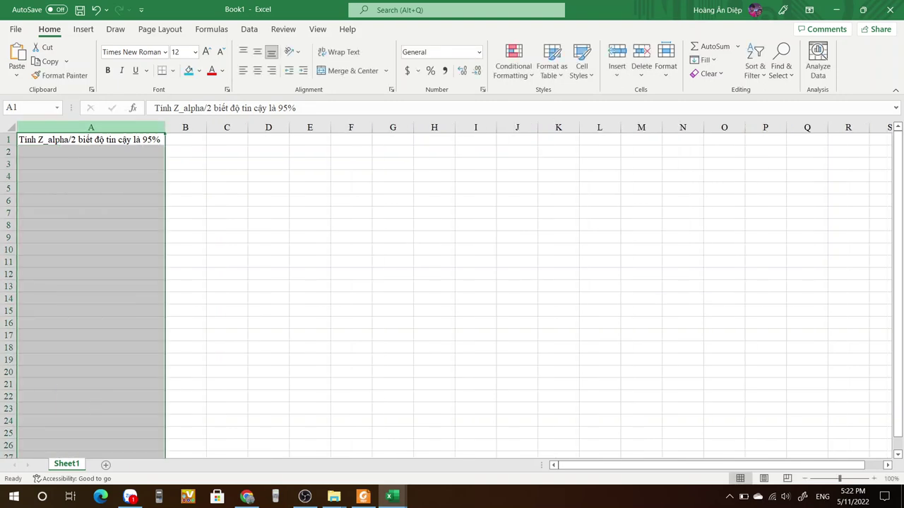
Step: Calculate the critical z value in cell B1 with the formula =NORM.S.INV(1-0.05/2)
{"action": "left_click", "coordinate": [186, 140]}
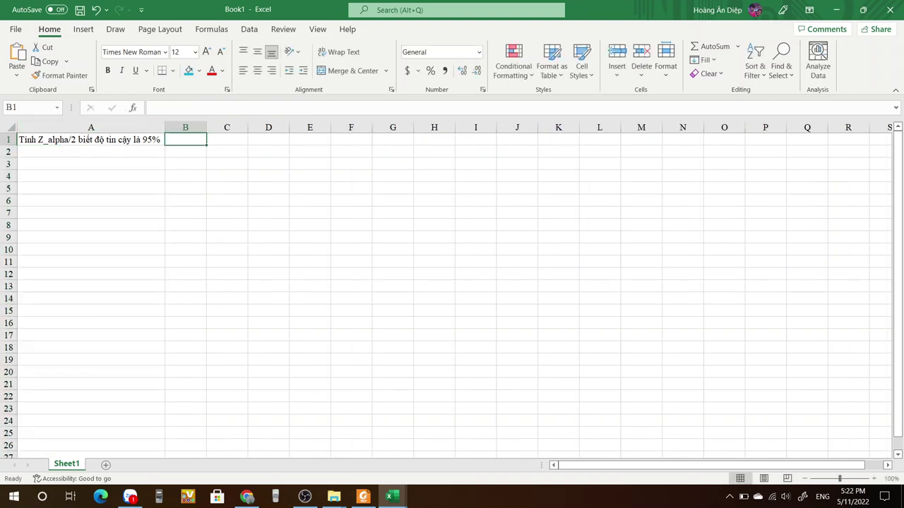
{"action": "type", "text": "="}
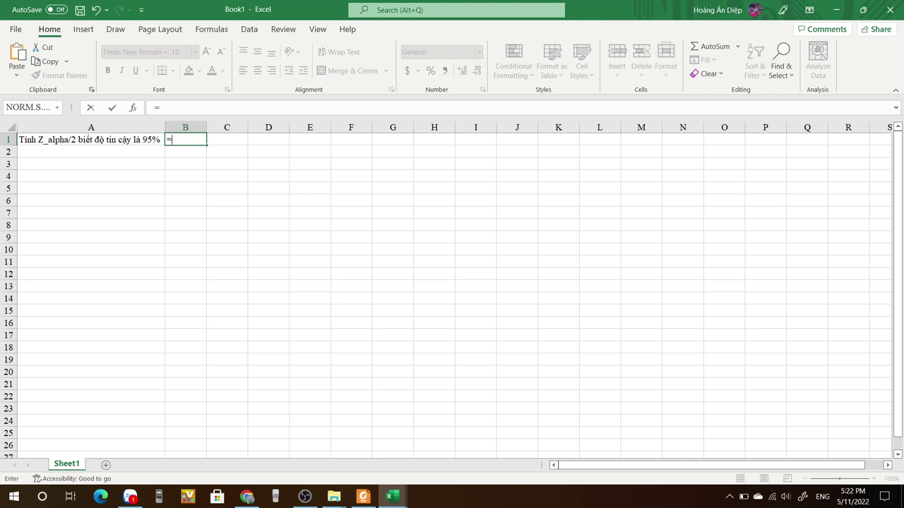
{"action": "type", "text": "No"}
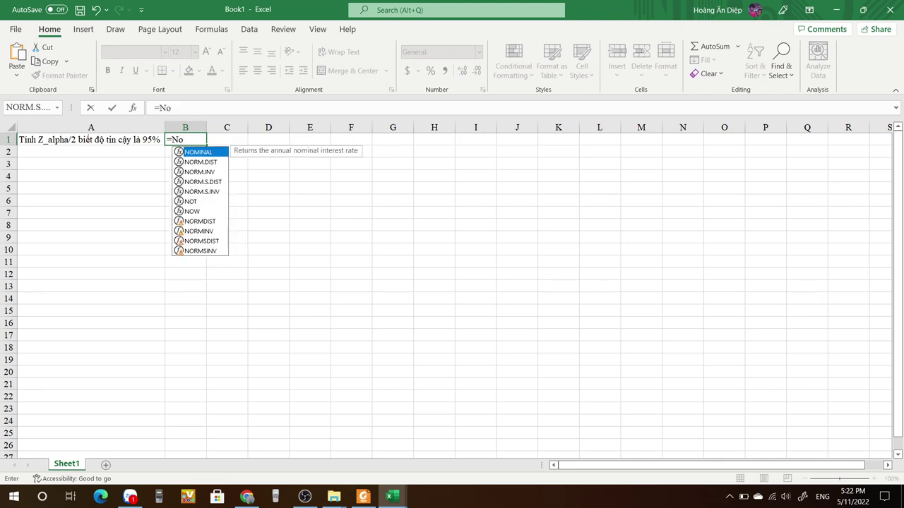
{"action": "type", "text": "s"}
{"action": "type", "text": "r"}
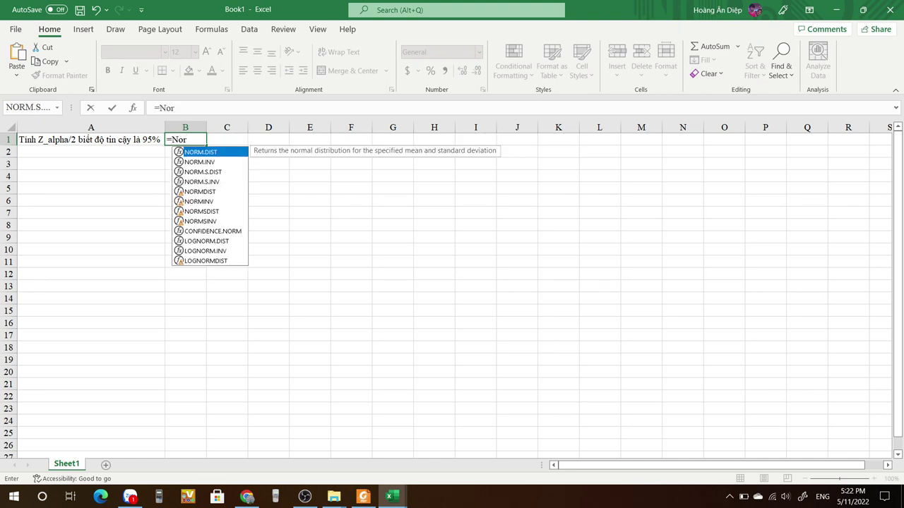
{"action": "key", "text": "Down"}
{"action": "key", "text": "Down"}
{"action": "key", "text": "Down"}
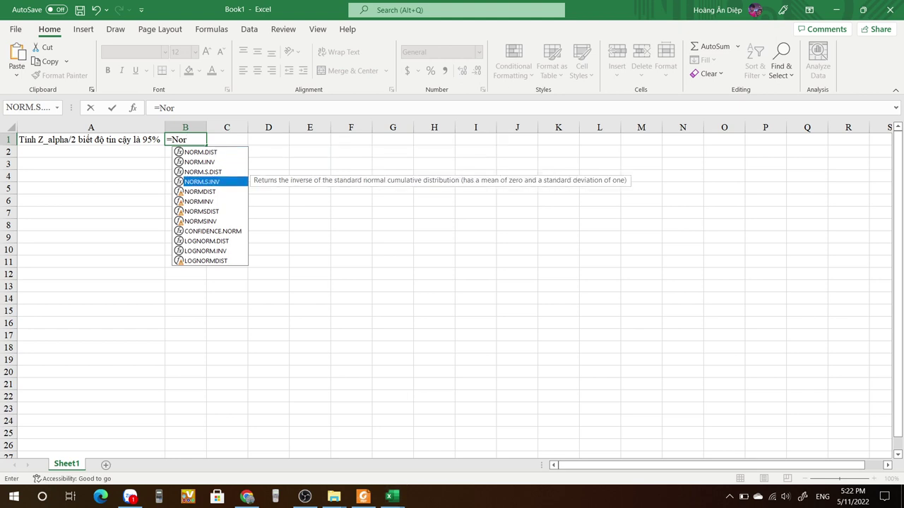
{"action": "key", "text": "Tab"}
{"action": "type", "text": "1"}
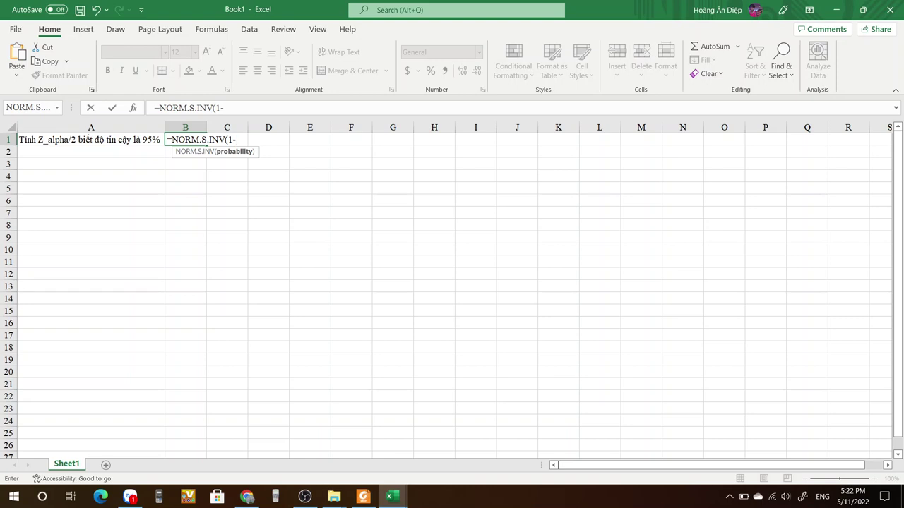
{"action": "type", "text": "0.05/2)"}
{"action": "key", "text": "Return"}
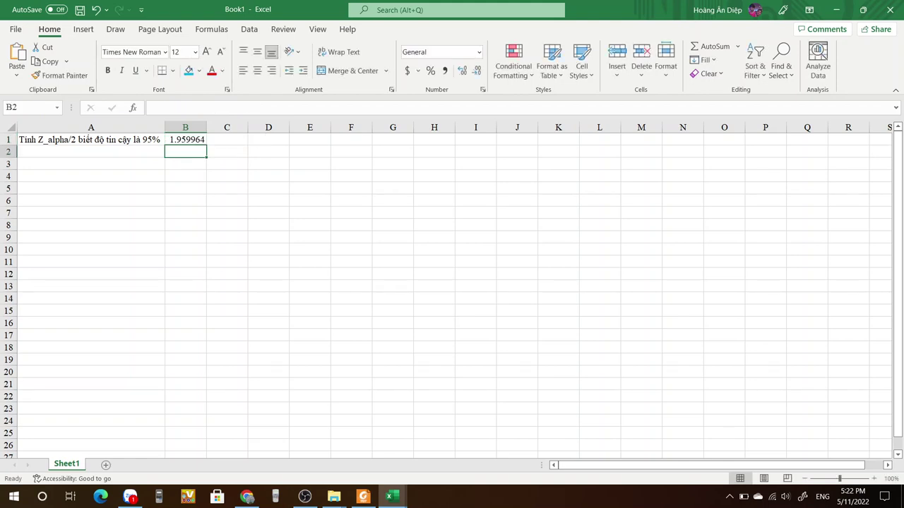
Step: Format the z value in cell B1 to show four decimal places
{"action": "key", "text": "Up"}
{"action": "left_click", "coordinate": [477, 71]}
{"action": "left_click", "coordinate": [476, 70]}
{"action": "left_click", "coordinate": [476, 71]}
{"action": "left_click", "coordinate": [476, 71]}
{"action": "left_click", "coordinate": [461, 71]}
{"action": "left_click", "coordinate": [461, 71]}
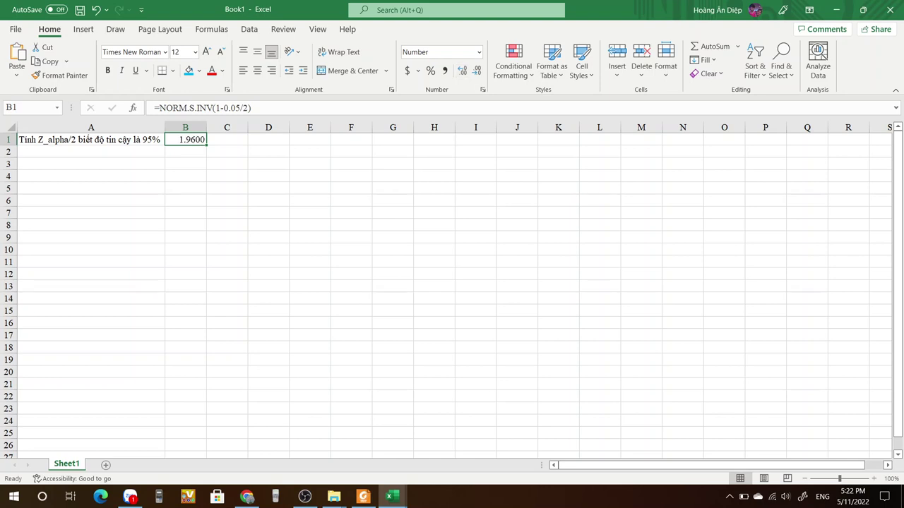
Step: Review the confidence level, sample standard deviation and sample size of example 3.2 in the Foxit Reader PDF, then return to cell A2 in Excel
{"action": "left_click", "coordinate": [91, 140]}
{"action": "scroll", "coordinate": [446, 290], "scroll_direction": "up", "scroll_amount": 4, "text": "ctrl"}
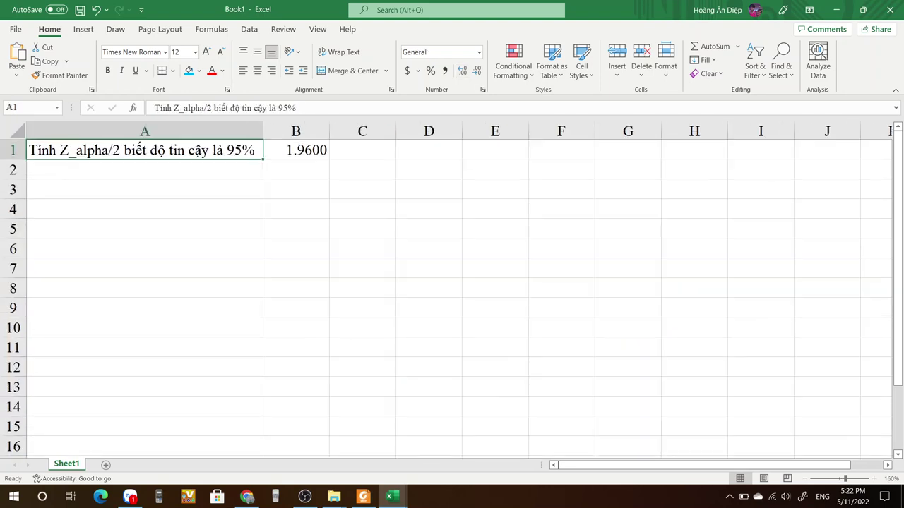
{"action": "scroll", "coordinate": [452, 290], "scroll_direction": "up", "scroll_amount": 1, "text": "ctrl"}
{"action": "left_click", "coordinate": [325, 175]}
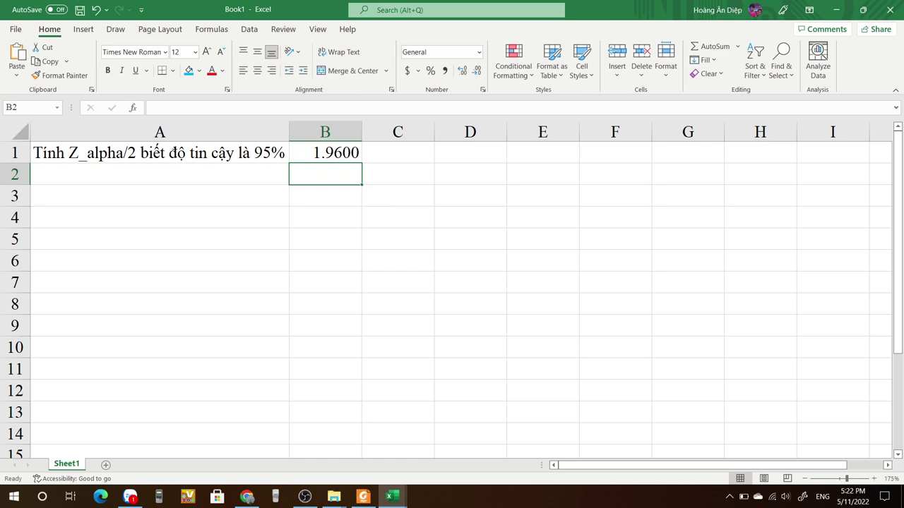
{"action": "left_click", "coordinate": [160, 174]}
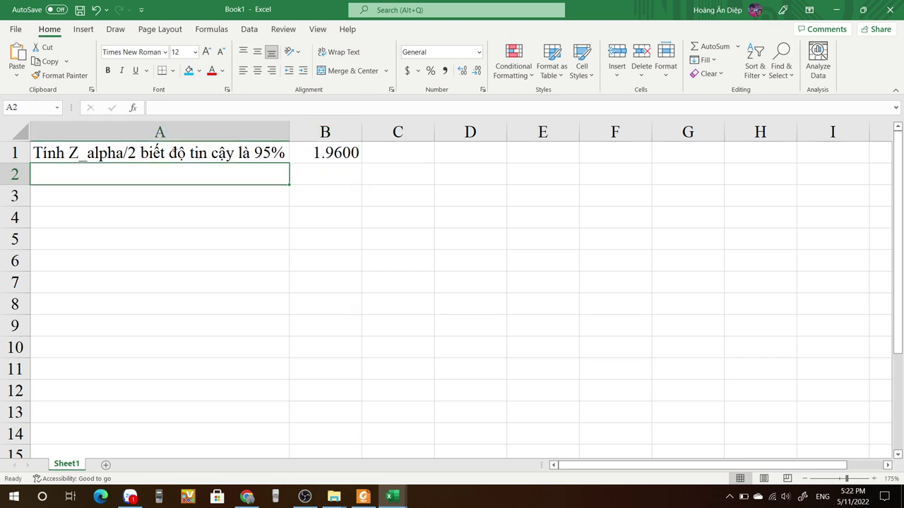
{"action": "key", "text": "alt+Tab"}
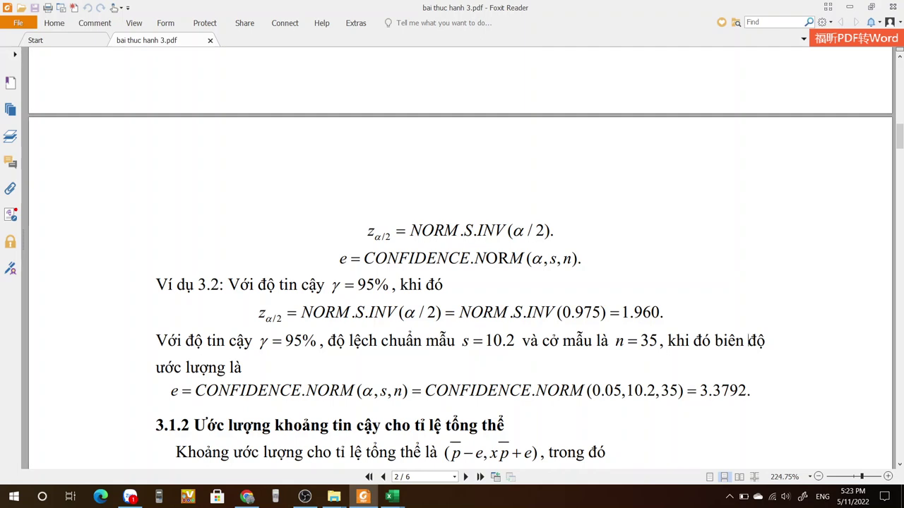
{"action": "left_click_drag", "start_coordinate": [462, 342], "coordinate": [515, 341]}
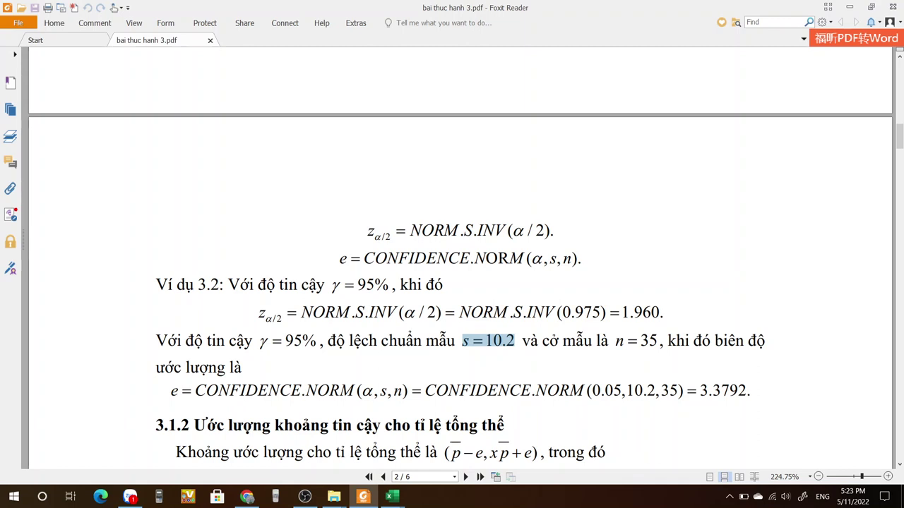
{"action": "left_click", "coordinate": [261, 343]}
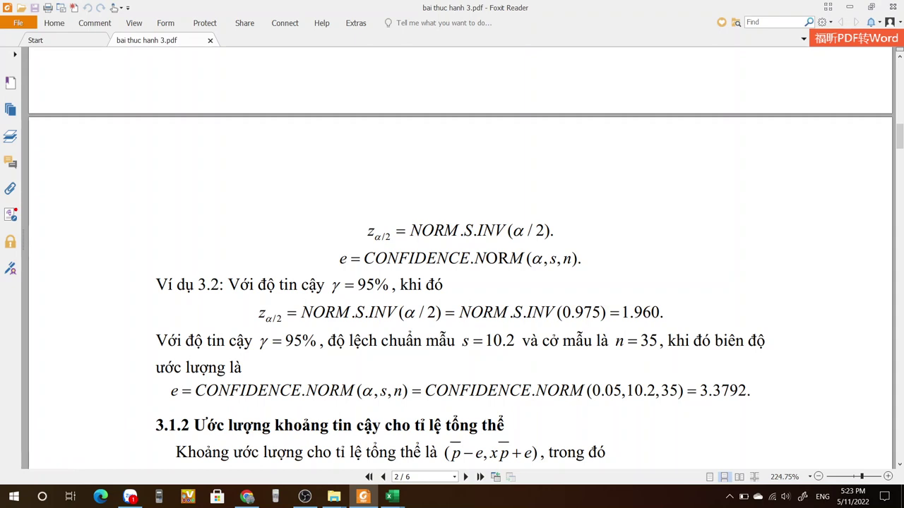
{"action": "key", "text": "alt+Tab"}
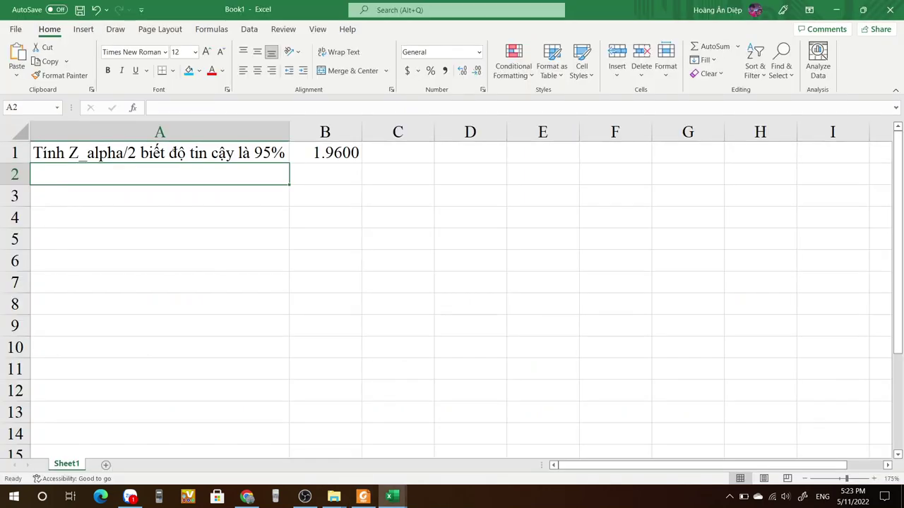
Step: Start the label in cell A2 with the text "sai số ước lượng biết độ tin cậy 95%,"
{"action": "type", "text": "e"}
{"action": "key", "text": "BackSpace"}
{"action": "type", "text": "sai"}
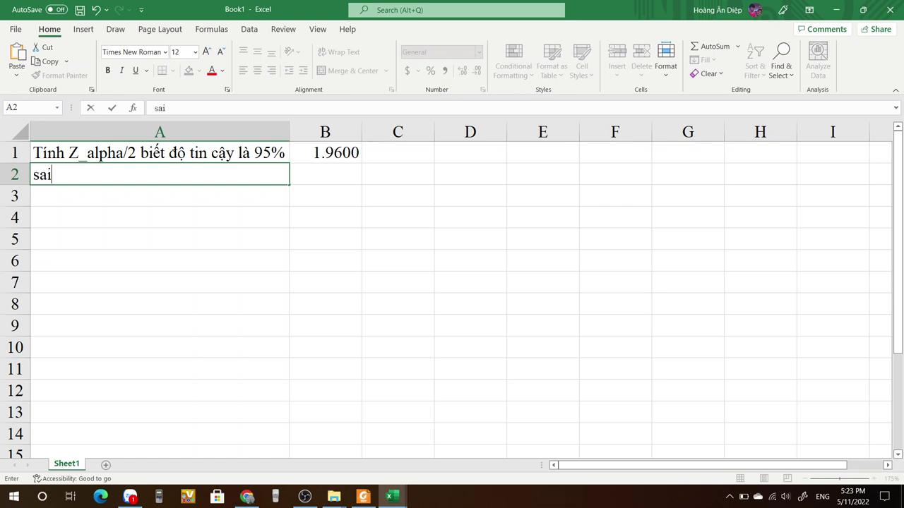
{"action": "type", "text": " số uwoc"}
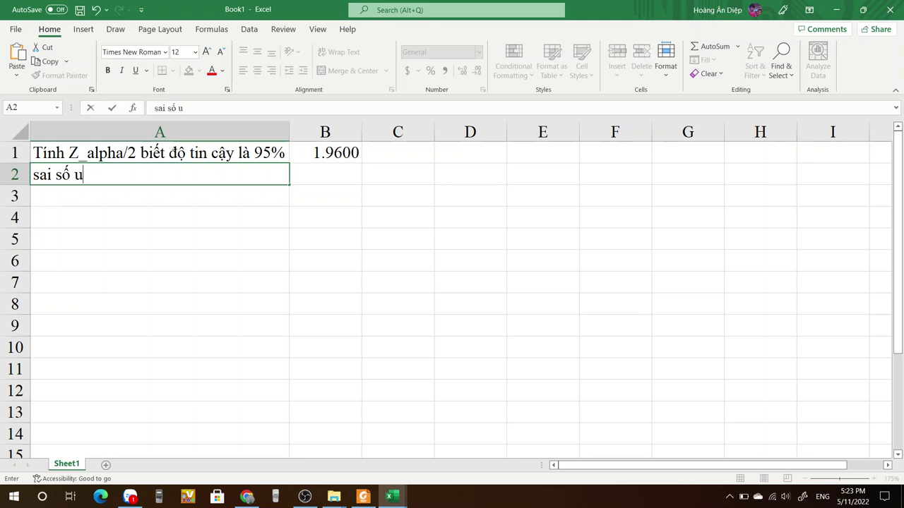
{"action": "type", "text": "s luongwj bieets "}
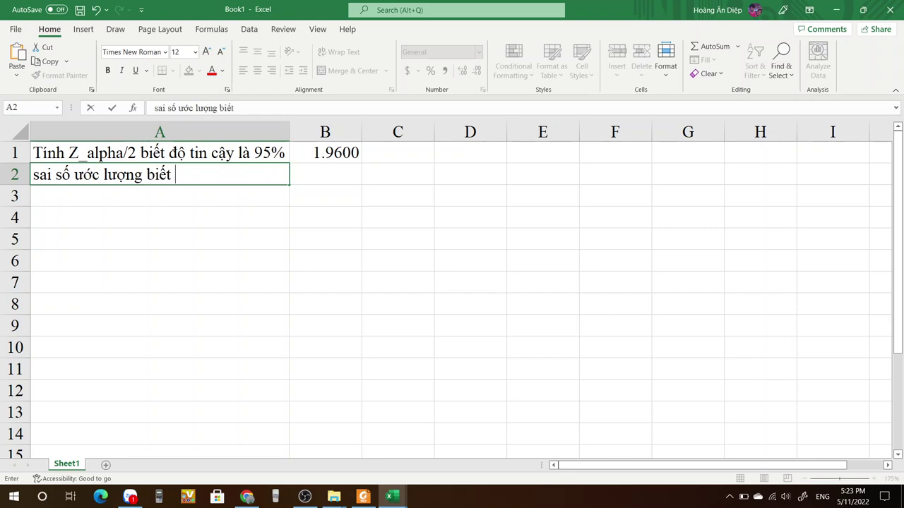
{"action": "type", "text": "ddooj"}
{"action": "type", "text": " tin ca"}
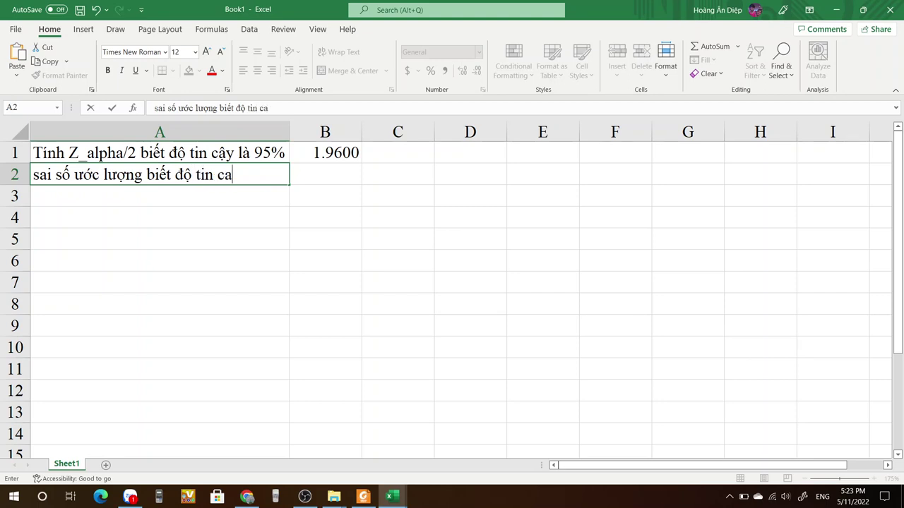
{"action": "type", "text": "ayj 95"}
{"action": "type", "text": "%,"}
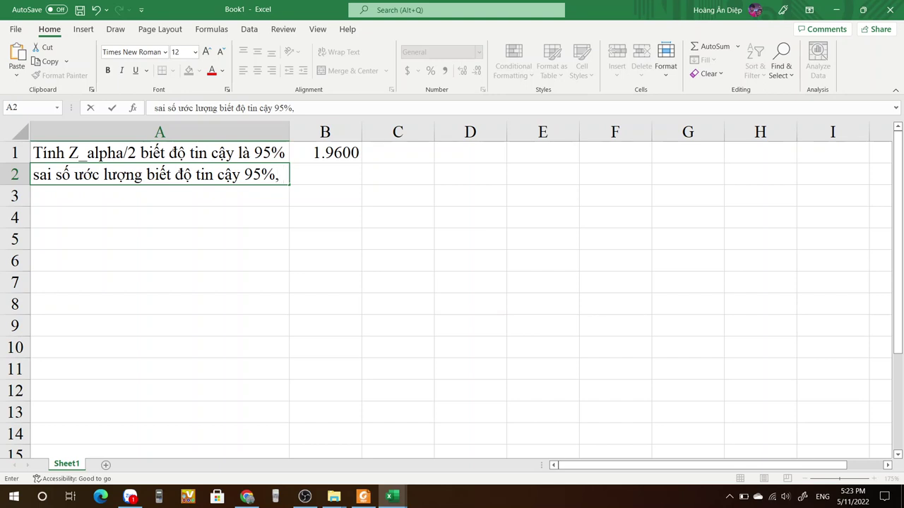
Step: Add a second line to the label in cell A2 reading "độ lệch chuẩn là 10,2 và cỡ mẫu n=35"
{"action": "key", "text": "alt+Return"}
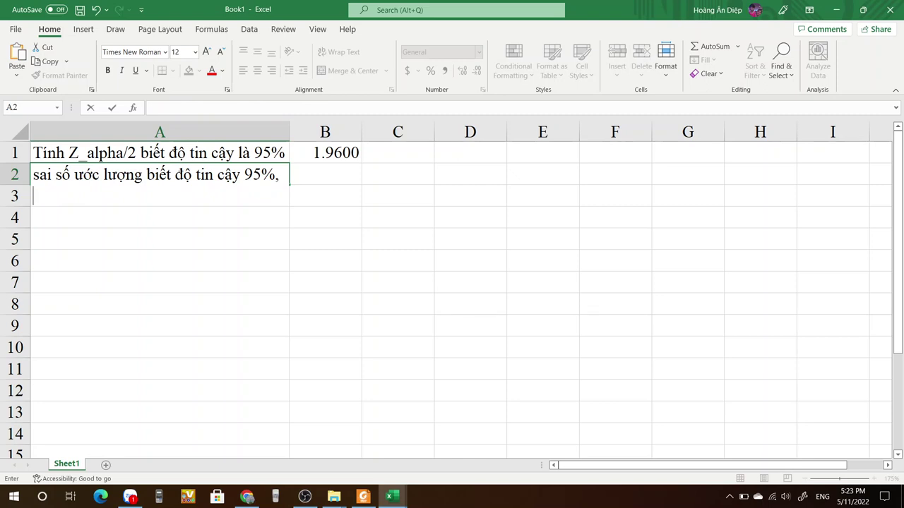
{"action": "type", "text": "độ lệch"}
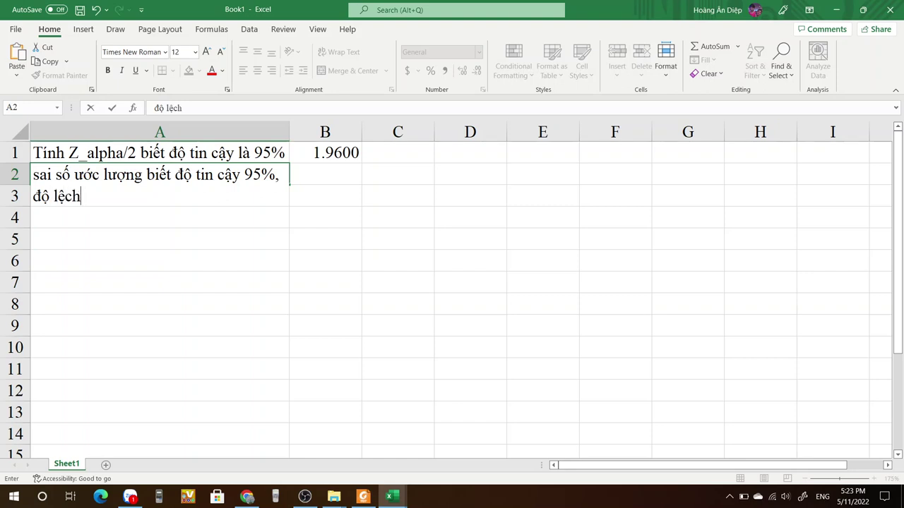
{"action": "type", "text": " chuẩn "}
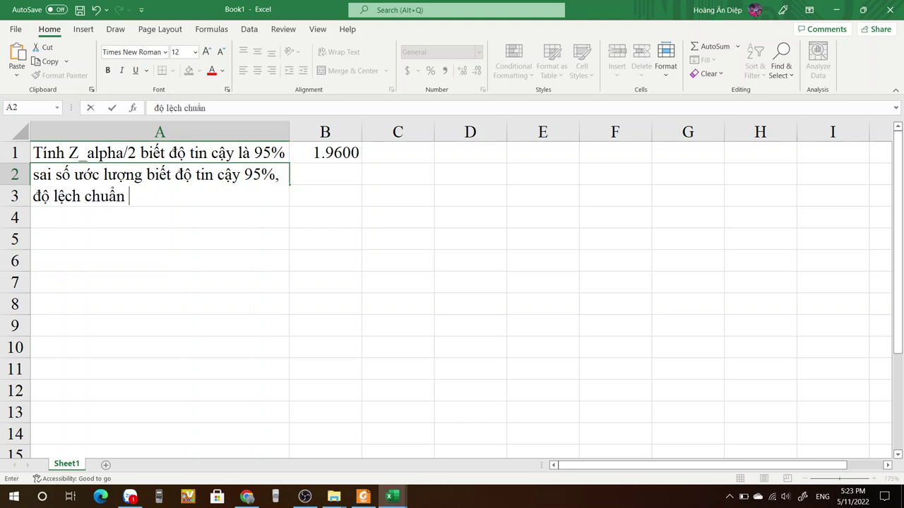
{"action": "type", "text": "laf "}
{"action": "type", "text": "10."}
{"action": "type", "text": "2"}
{"action": "key", "text": "BackSpace"}
{"action": "key", "text": "BackSpace"}
{"action": "type", "text": ",2 "}
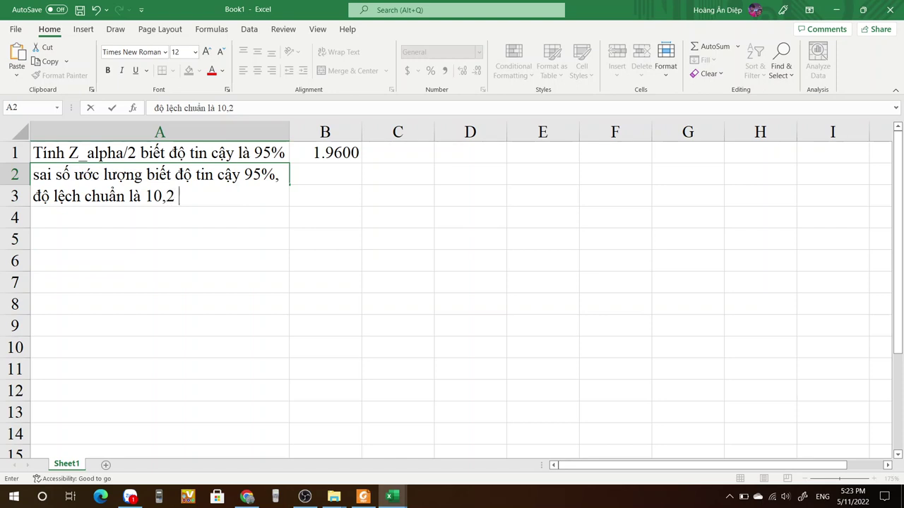
{"action": "type", "text": "va"}
{"action": "type", "text": " cỡ "}
{"action": "type", "text": "mẫu n"}
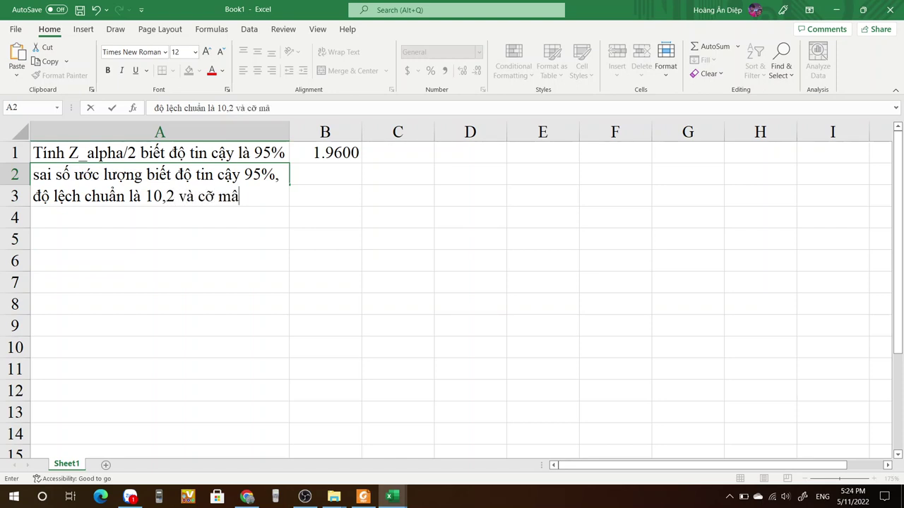
{"action": "type", "text": "=35"}
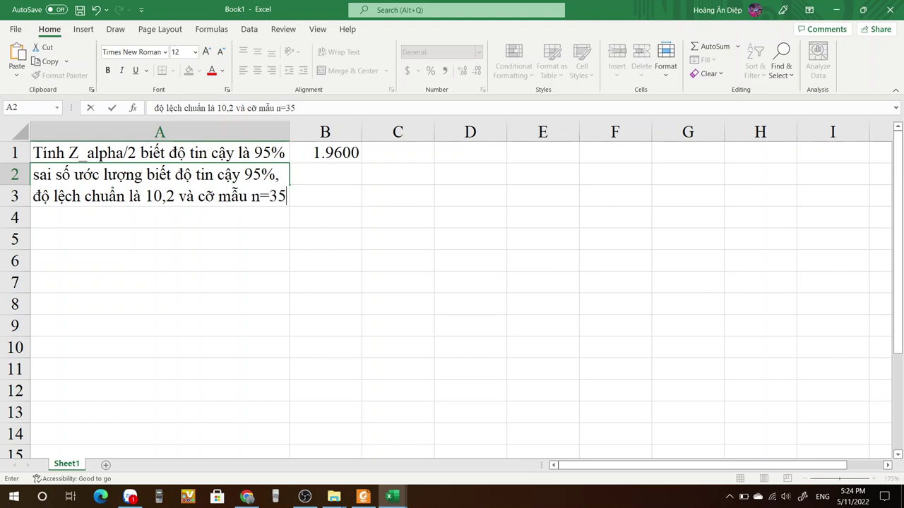
Step: Finish the label in cell A2 and calculate the margin of error in cell B2 with =CONFIDENCE.NORM(0.05,10.2,35)
{"action": "left_click", "coordinate": [160, 282]}
{"action": "left_click", "coordinate": [325, 185]}
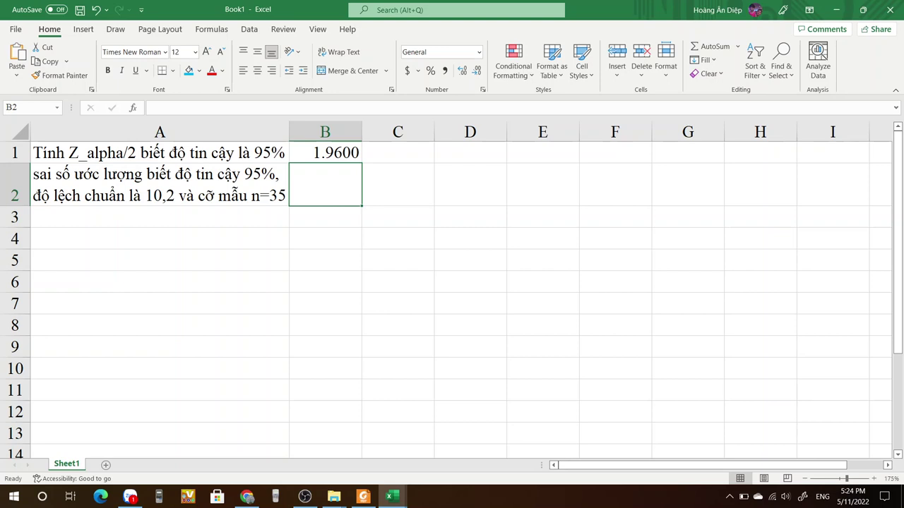
{"action": "type", "text": "="}
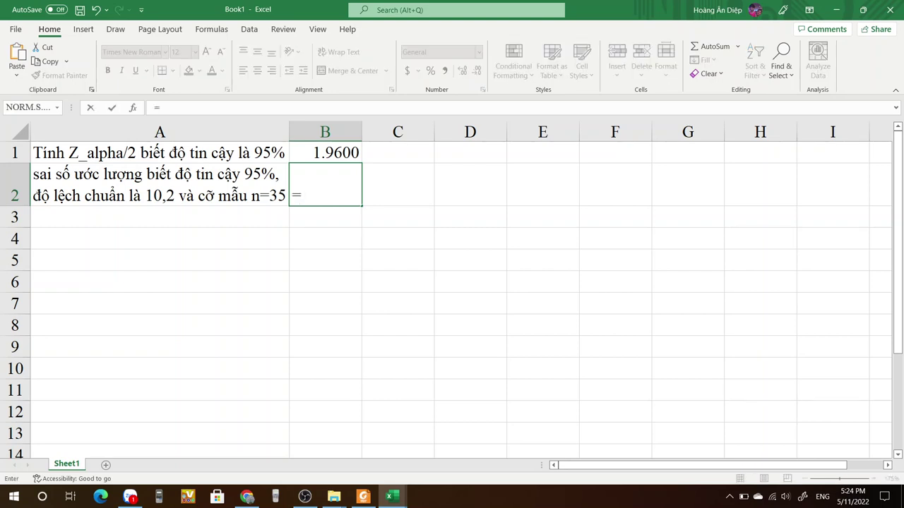
{"action": "type", "text": "co"}
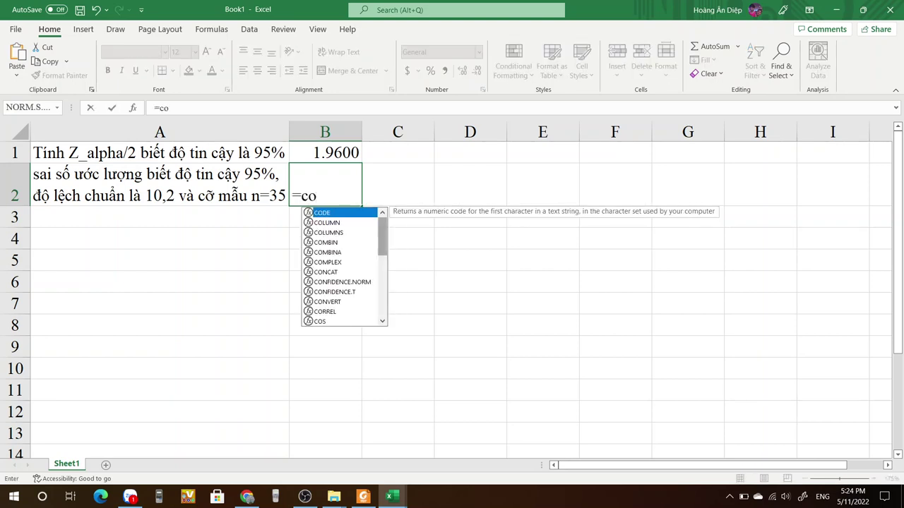
{"action": "type", "text": "nf"}
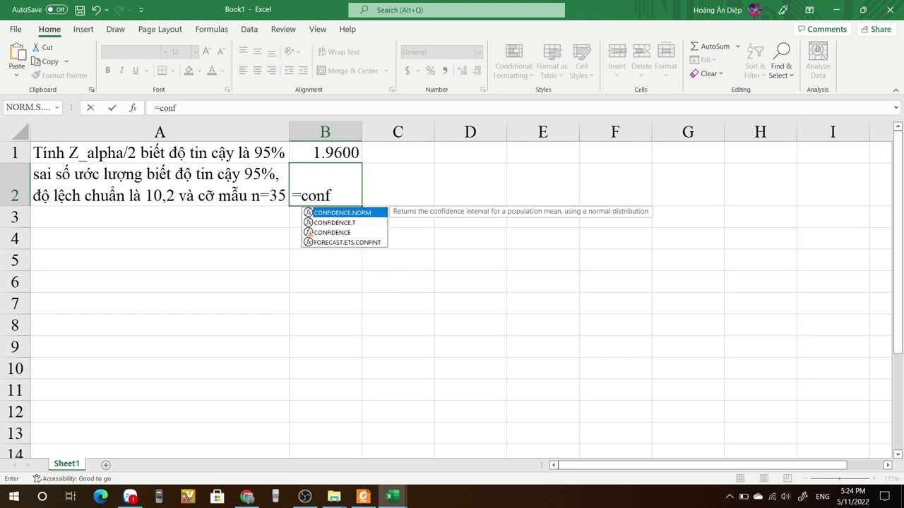
{"action": "key", "text": "Tab"}
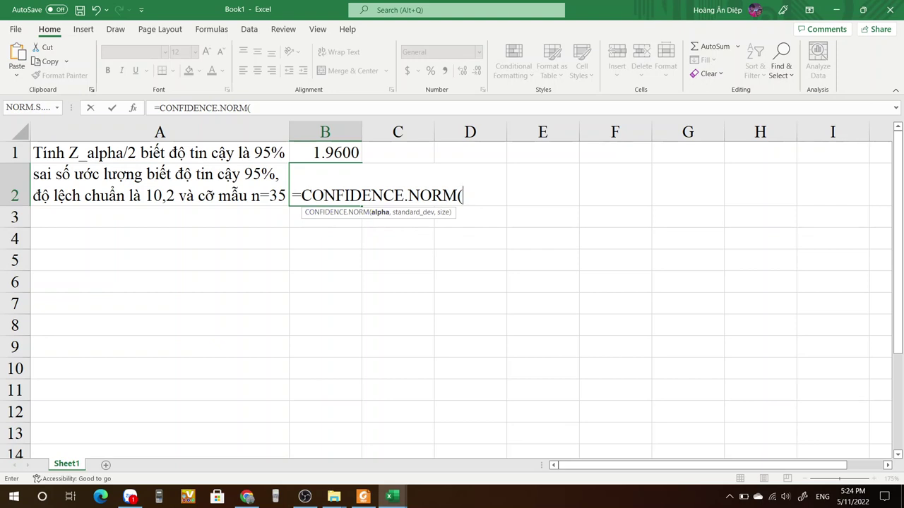
{"action": "type", "text": "0.05,"}
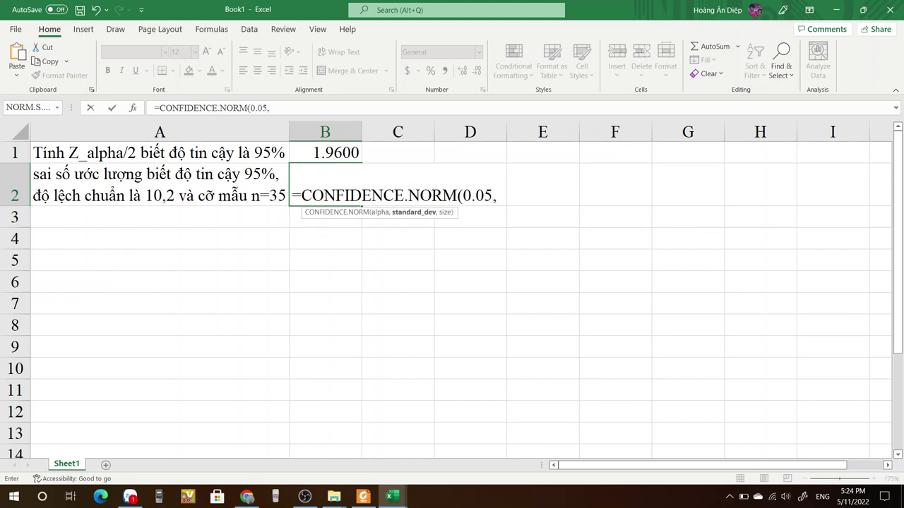
{"action": "type", "text": "10.2,"}
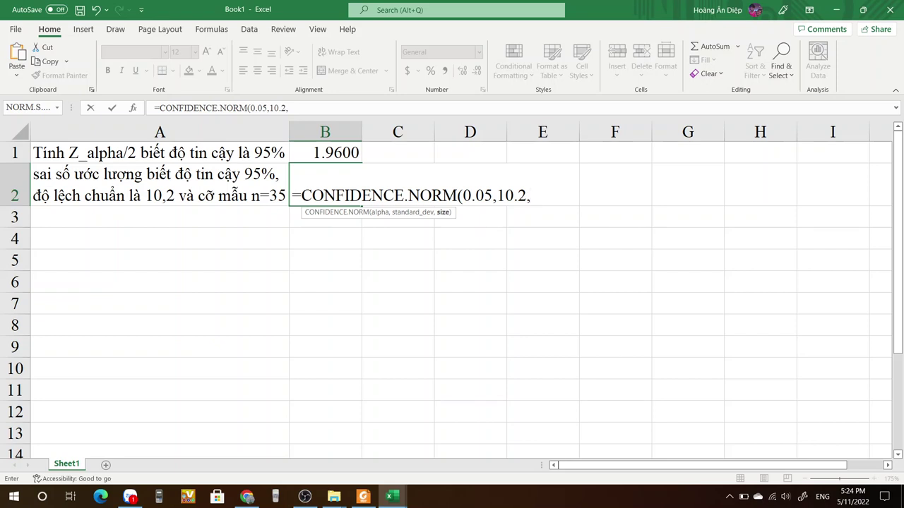
{"action": "type", "text": "35)"}
{"action": "key", "text": "Return"}
{"action": "left_click", "coordinate": [325, 185]}
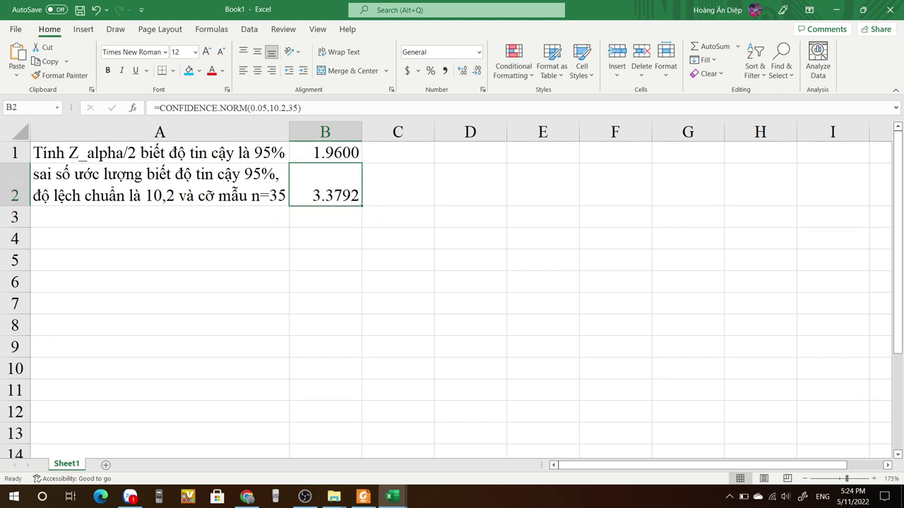
Step: Label cell A3 with the text "Tính theo công thức li thuyết"
{"action": "left_click", "coordinate": [159, 217]}
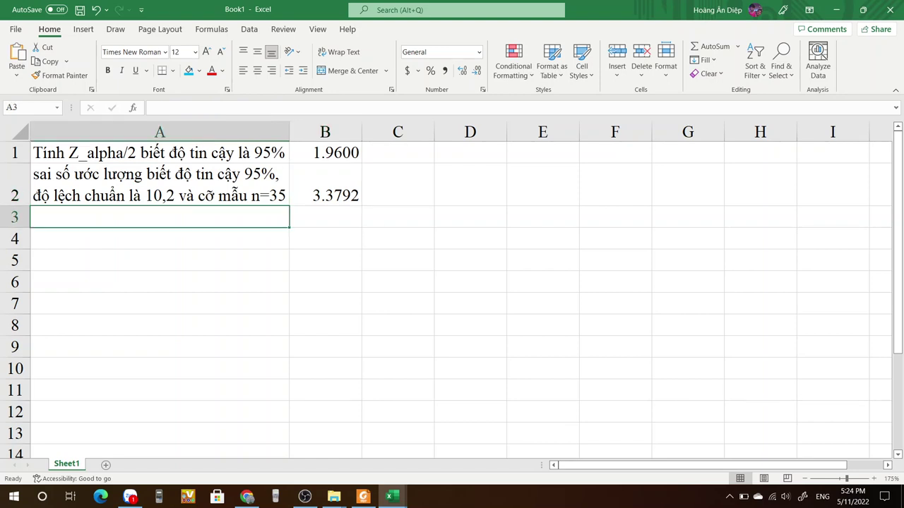
{"action": "left_click", "coordinate": [325, 216]}
{"action": "type", "text": "Tính "}
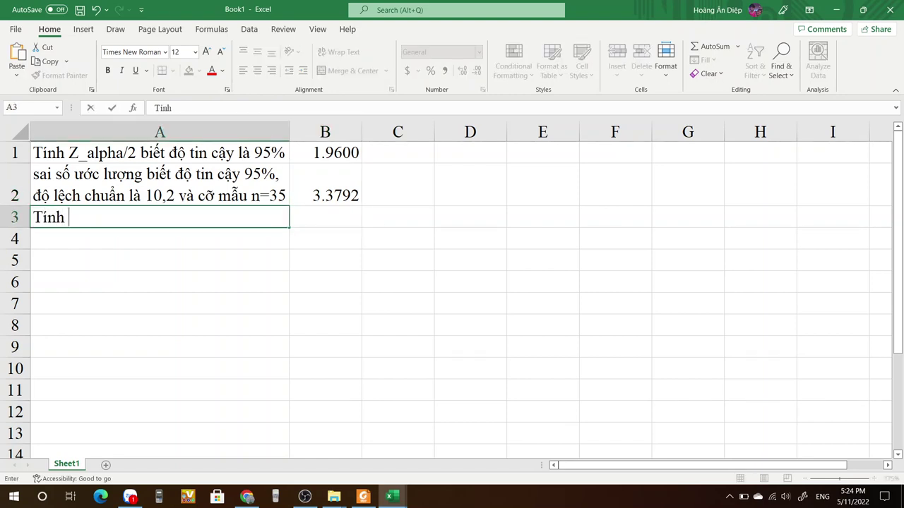
{"action": "type", "text": "theo"}
{"action": "type", "text": " công th"}
{"action": "type", "text": "ức 1"}
{"action": "type", "text": "i thuyết"}
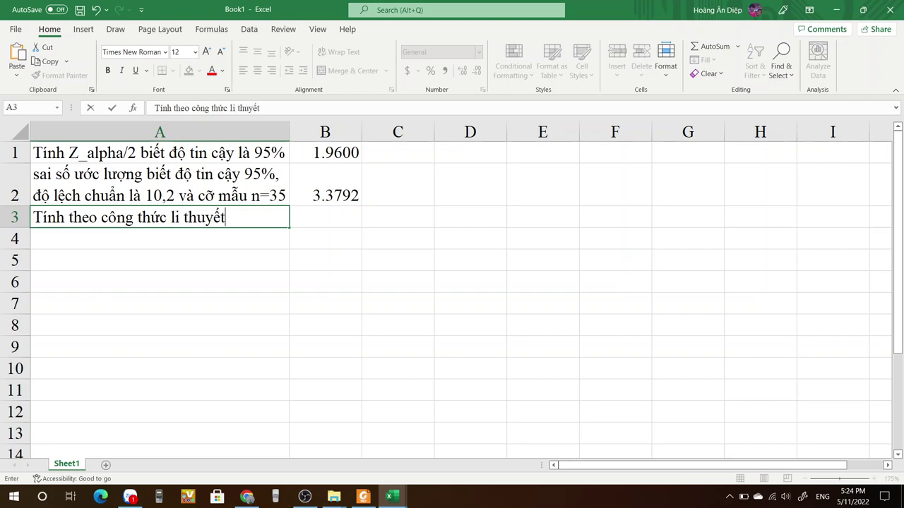
{"action": "key", "text": "Tab"}
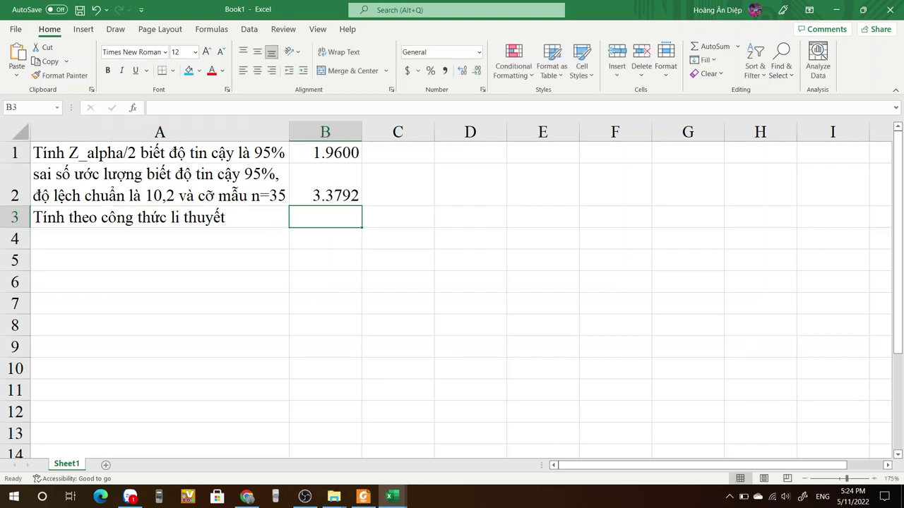
Step: Calculate the margin of error by the theoretical formula in cell B3 with =B1*10.2/sqrt(35), and compare it with cell B2
{"action": "type", "text": "="}
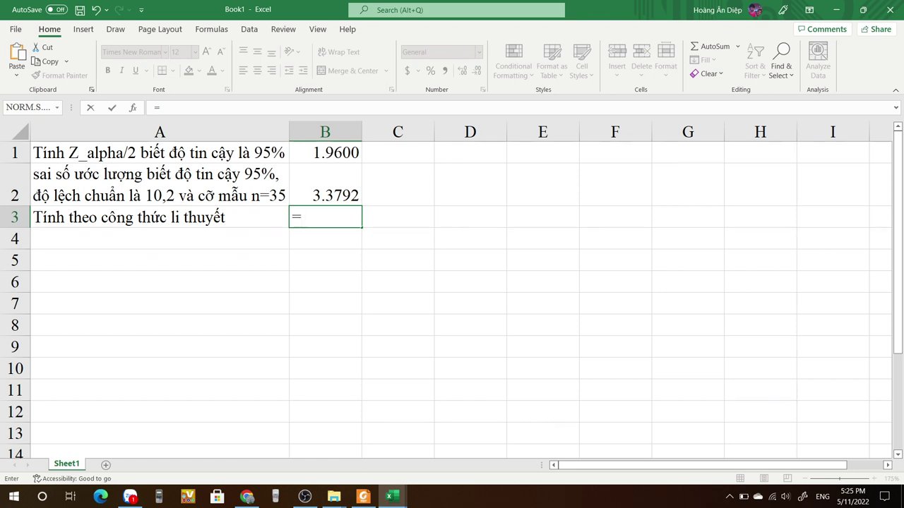
{"action": "left_click", "coordinate": [324, 153]}
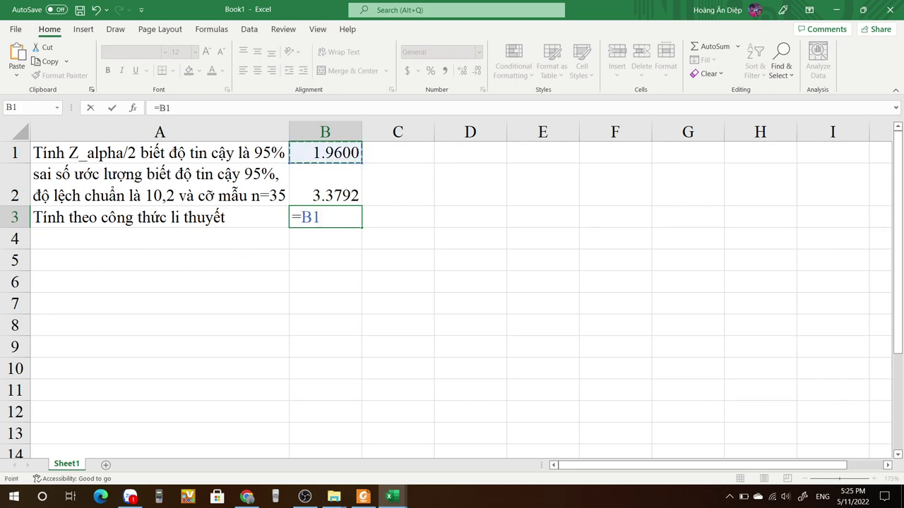
{"action": "type", "text": "*10.2"}
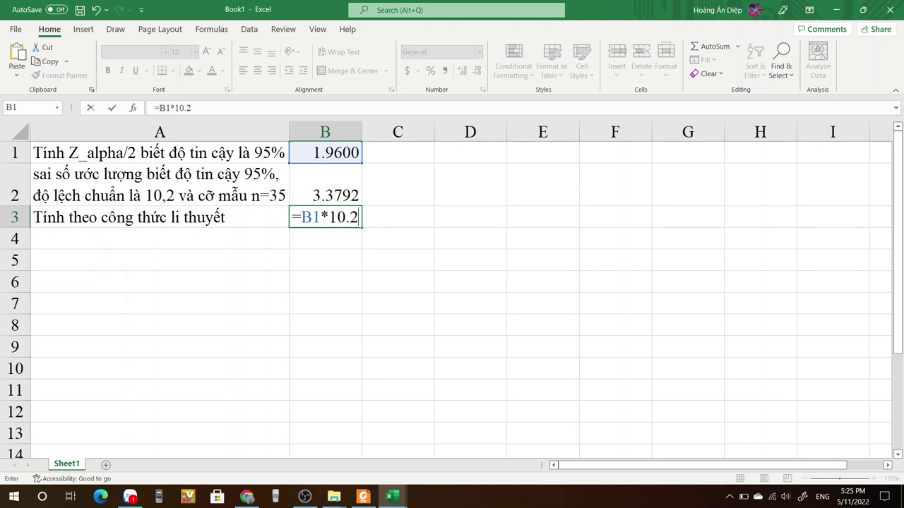
{"action": "type", "text": "/s"}
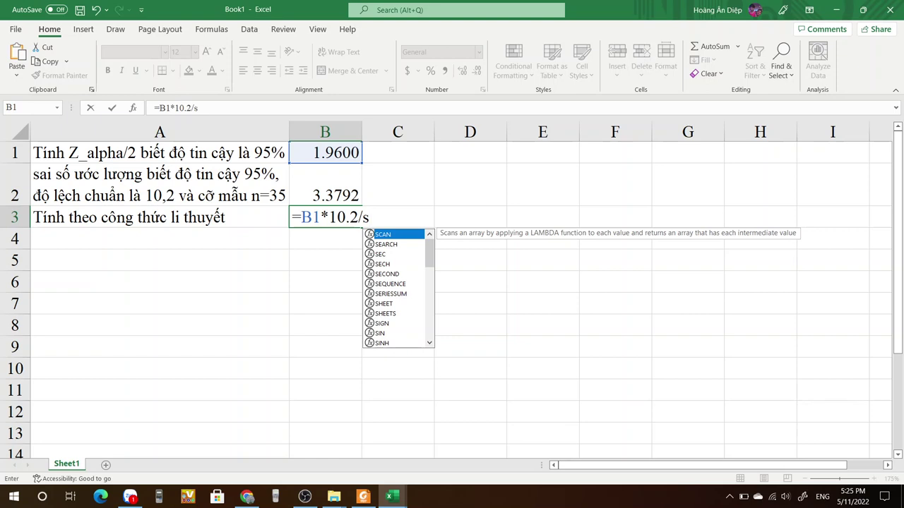
{"action": "type", "text": "qrt"}
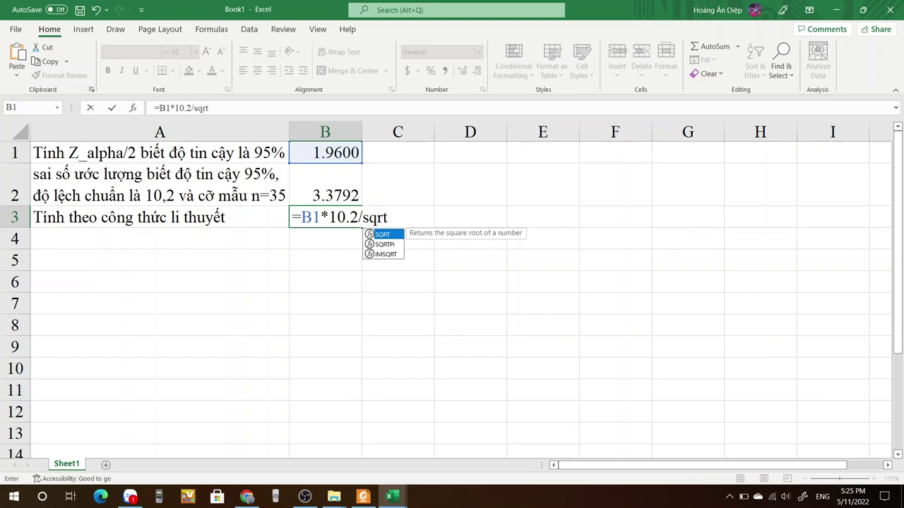
{"action": "type", "text": "("}
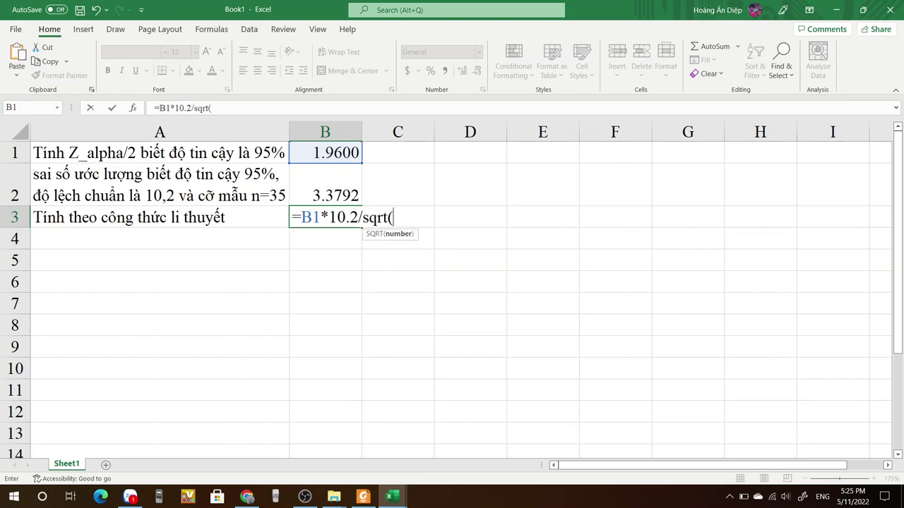
{"action": "type", "text": "35)"}
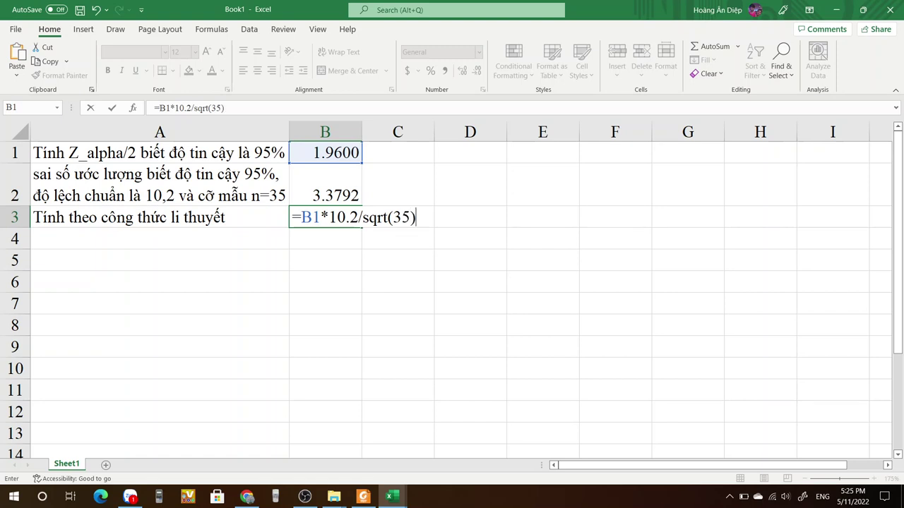
{"action": "key", "text": "Return"}
{"action": "key", "text": "Up"}
{"action": "key", "text": "Up"}
{"action": "key", "text": "Down"}
{"action": "key", "text": "Up"}
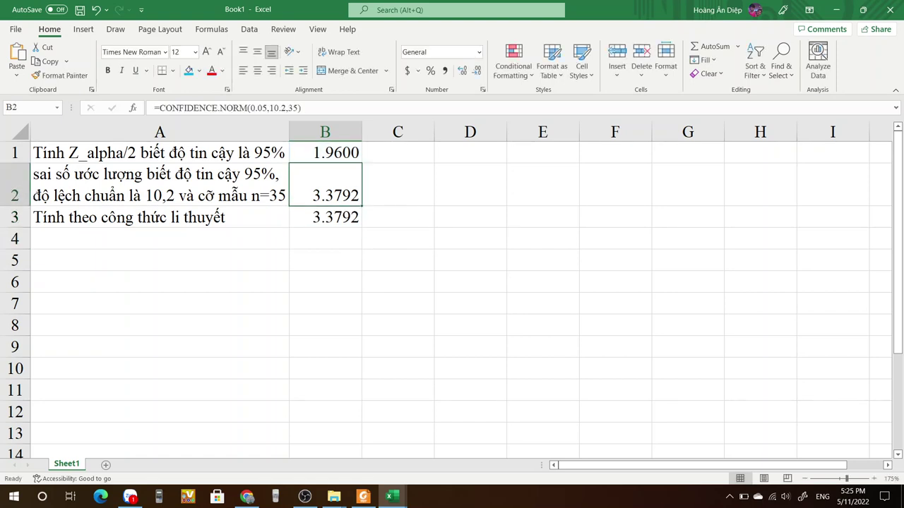
Step: Select cell A5, review the T.INV and CONFIDENCE.T formulas of example 3.1 in the Foxit Reader PDF, then return to Excel
{"action": "left_click", "coordinate": [160, 261]}
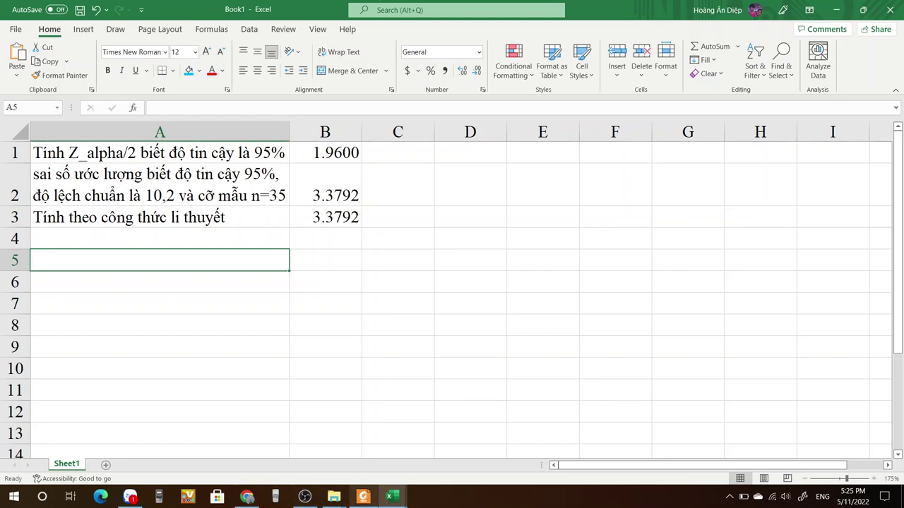
{"action": "left_click", "coordinate": [363, 497]}
{"action": "scroll", "coordinate": [461, 259], "scroll_direction": "up", "scroll_amount": 8}
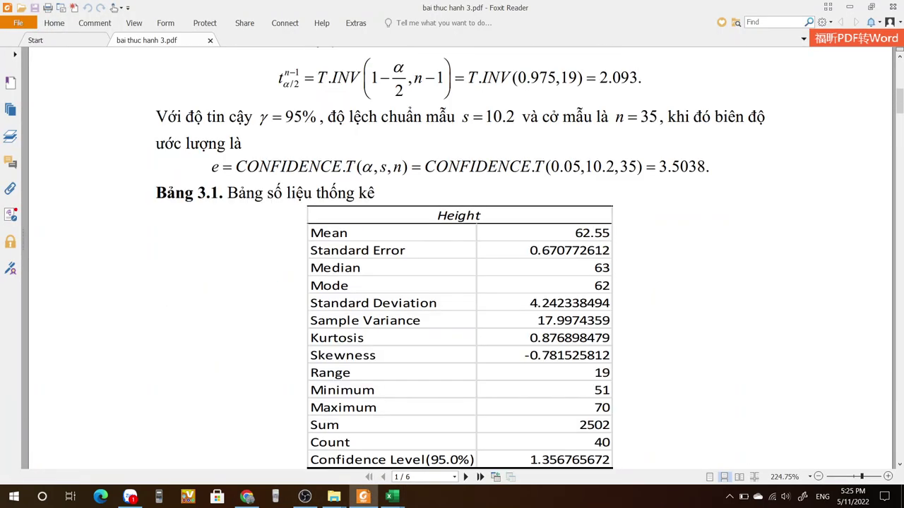
{"action": "scroll", "coordinate": [460, 258], "scroll_direction": "up", "scroll_amount": 1}
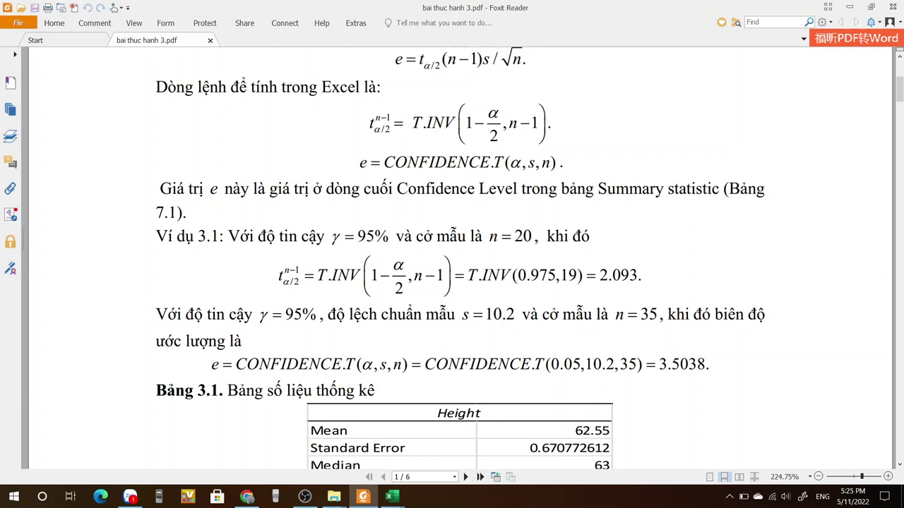
{"action": "key", "text": "alt+Tab"}
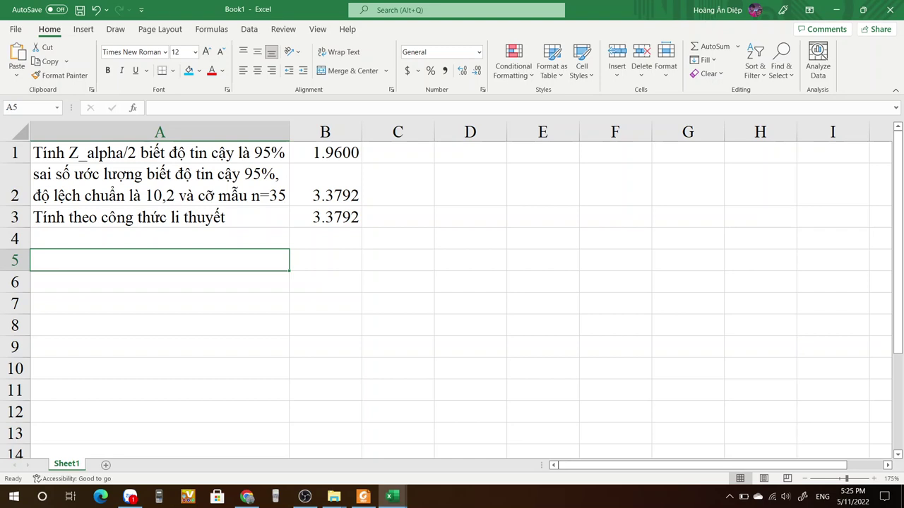
Step: Label cell A5 "Tính t_alpha/2 biết n=20, độ tin cậy gramma =95%", with a line break after "n=20,"
{"action": "type", "text": "Tính "}
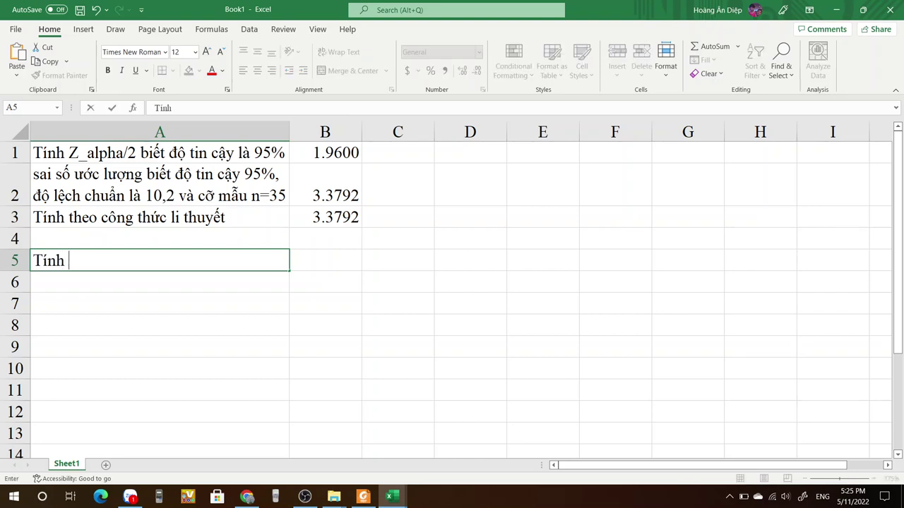
{"action": "type", "text": "t_alpha/2 biết"}
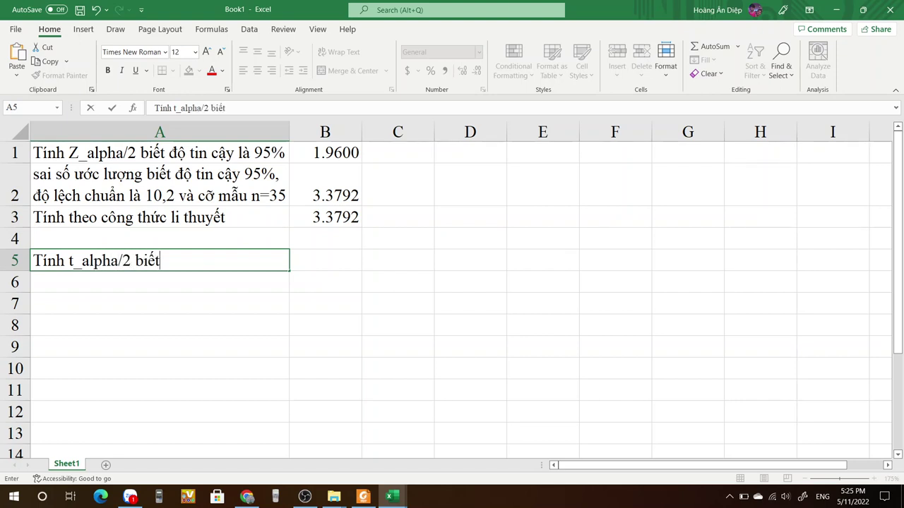
{"action": "type", "text": " n=20, g"}
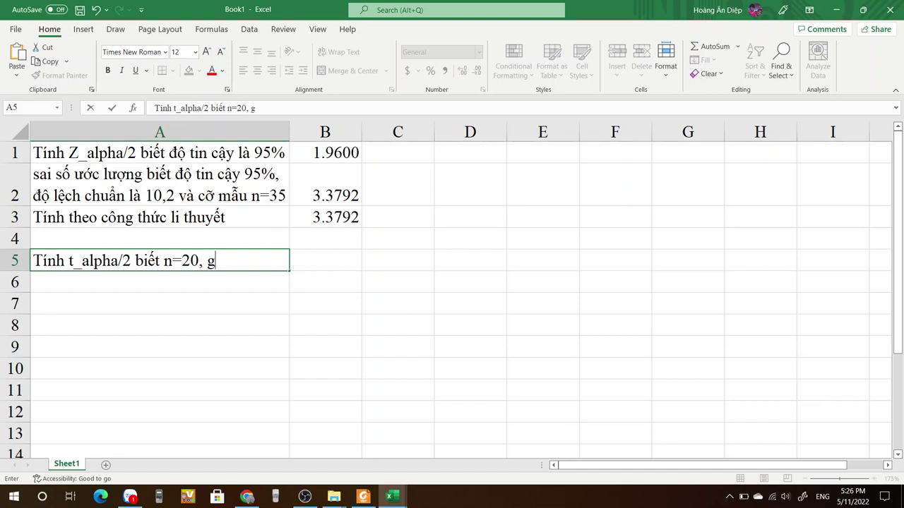
{"action": "key", "text": "BackSpace"}
{"action": "type", "text": "độ tin "}
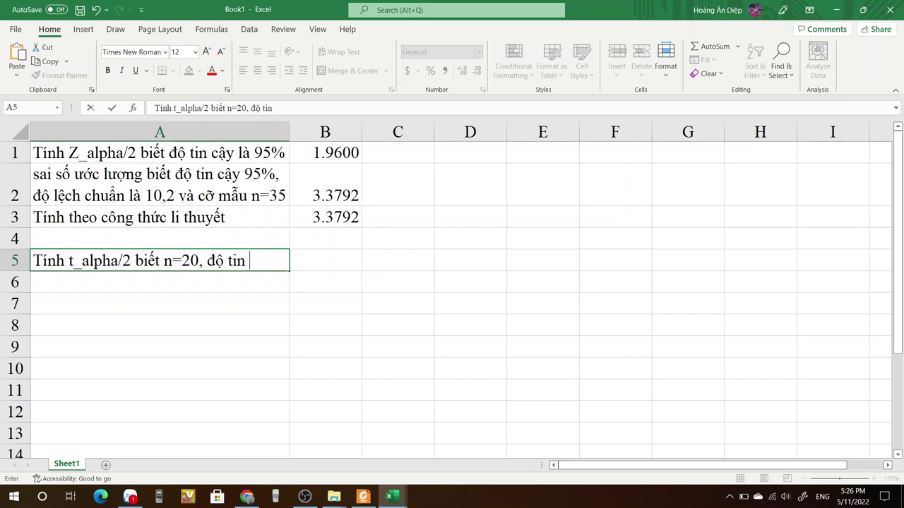
{"action": "type", "text": "caậy gra"}
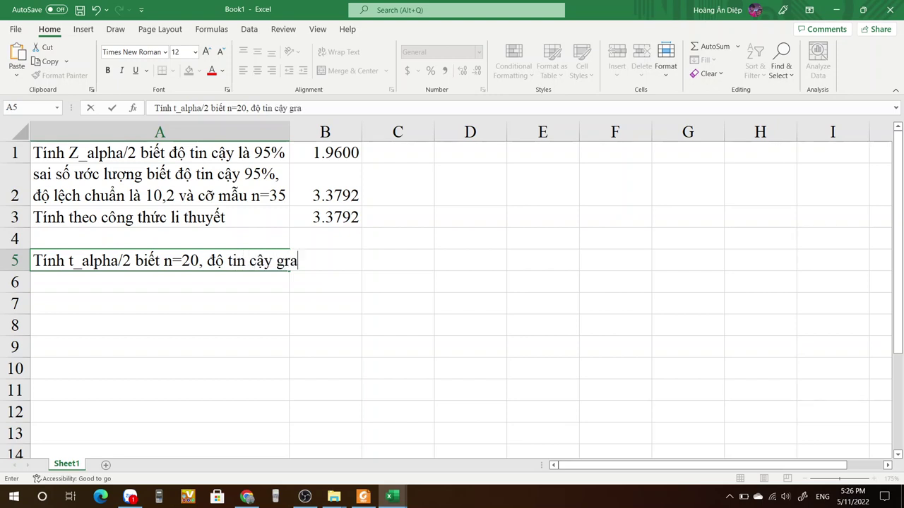
{"action": "type", "text": "mma =95%"}
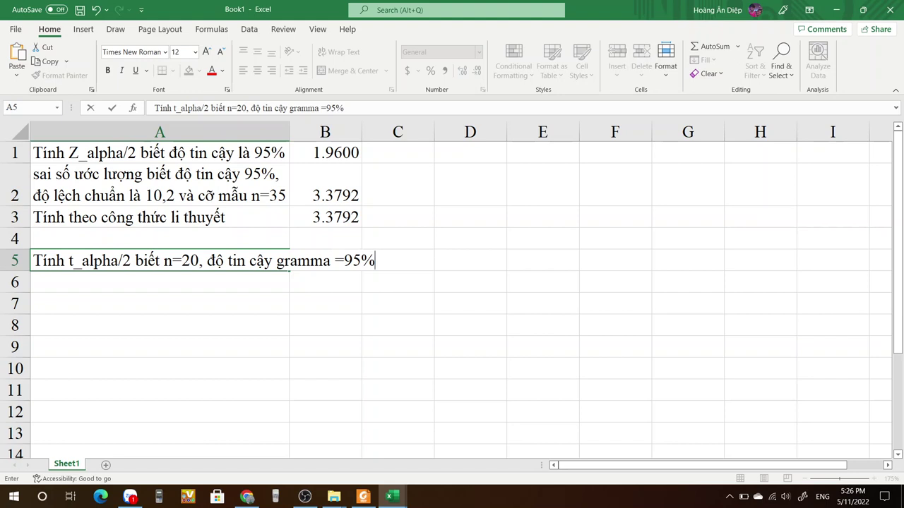
{"action": "left_click", "coordinate": [204, 261]}
{"action": "key", "text": "alt+Return"}
Step: Calculate the critical t value in cell B5 with =T.INV(1-0.05/2,19)
{"action": "left_click", "coordinate": [325, 283]}
{"action": "left_click", "coordinate": [325, 263]}
{"action": "left_click", "coordinate": [325, 325]}
{"action": "left_click", "coordinate": [325, 271]}
{"action": "type", "text": "=t"}
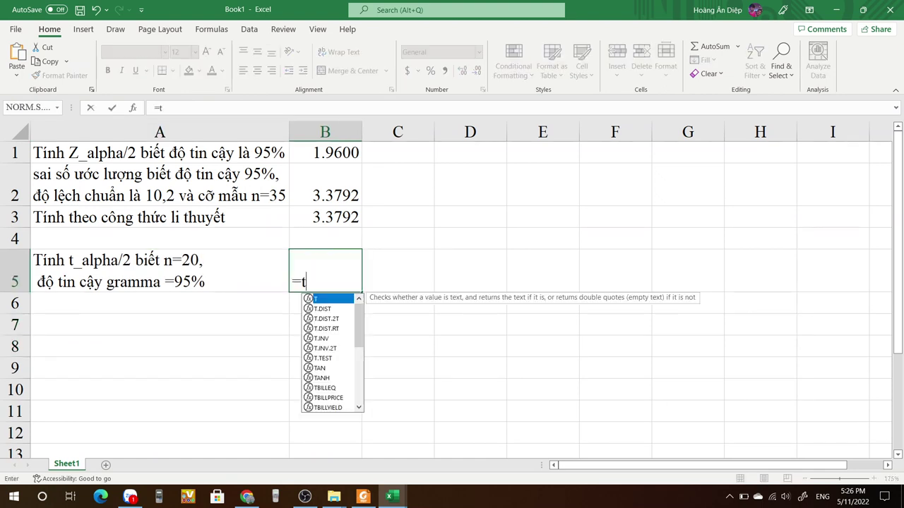
{"action": "type", "text": ".i"}
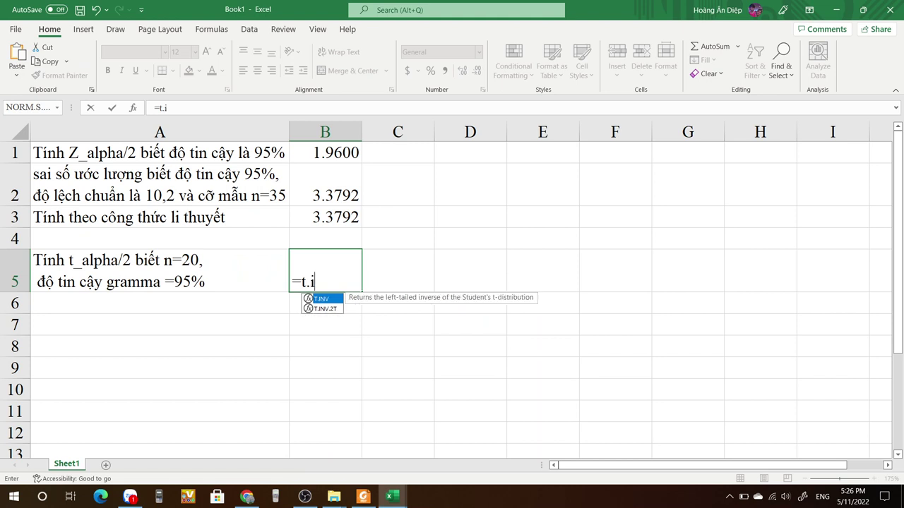
{"action": "key", "text": "Tab"}
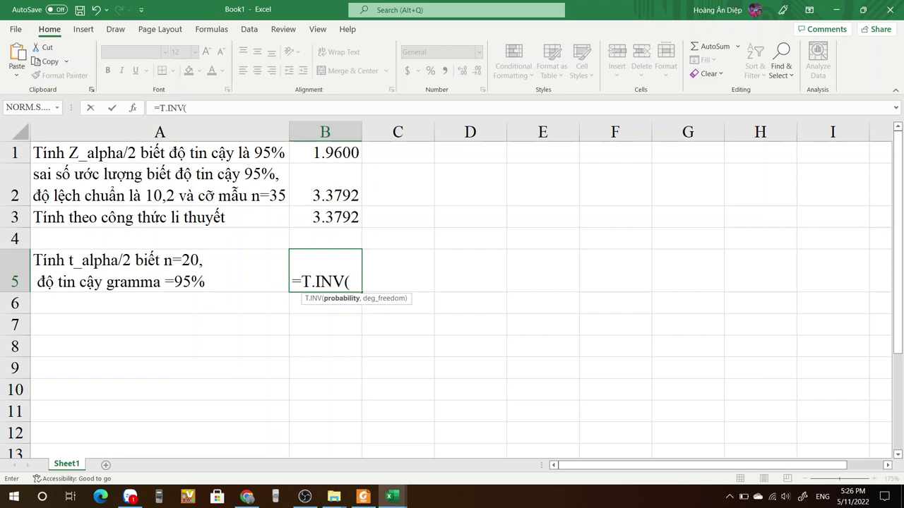
{"action": "type", "text": "1-0.05/2,"}
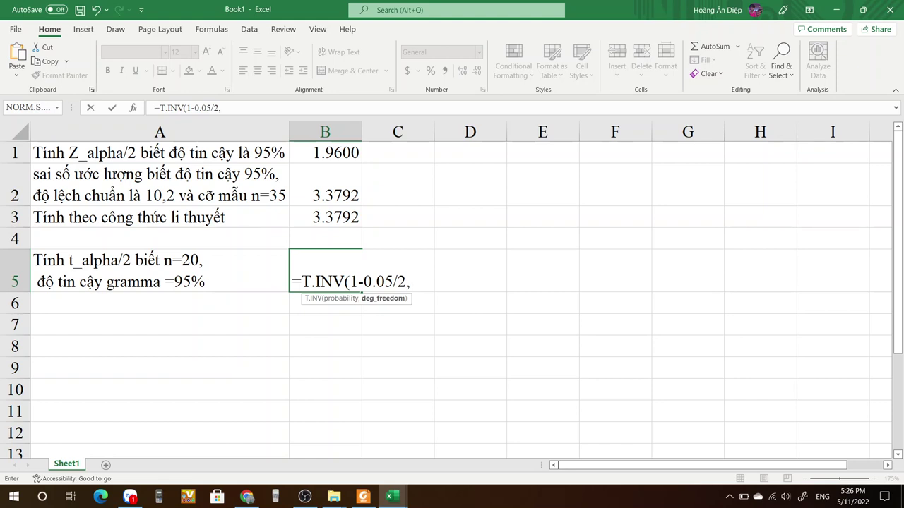
{"action": "type", "text": "19)"}
{"action": "key", "text": "Return"}
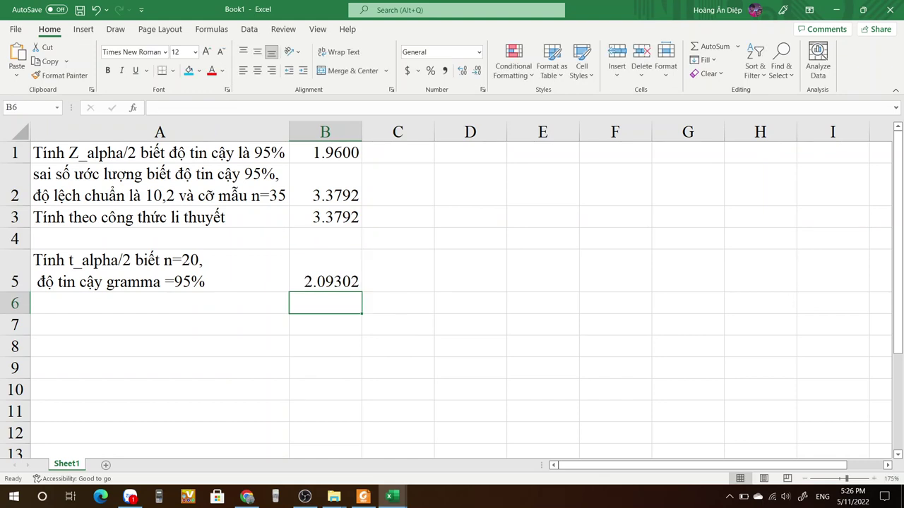
Step: Begin the label in cell A6 with "Sai số ước lượng ở độ tin cậy 95% biết", checking the example's wording in the Foxit Reader PDF
{"action": "key", "text": "Left"}
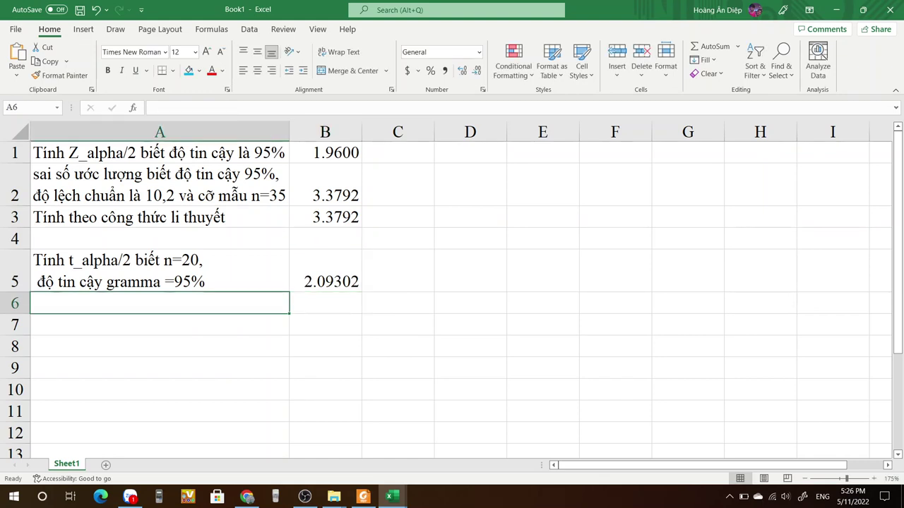
{"action": "type", "text": "Sai "}
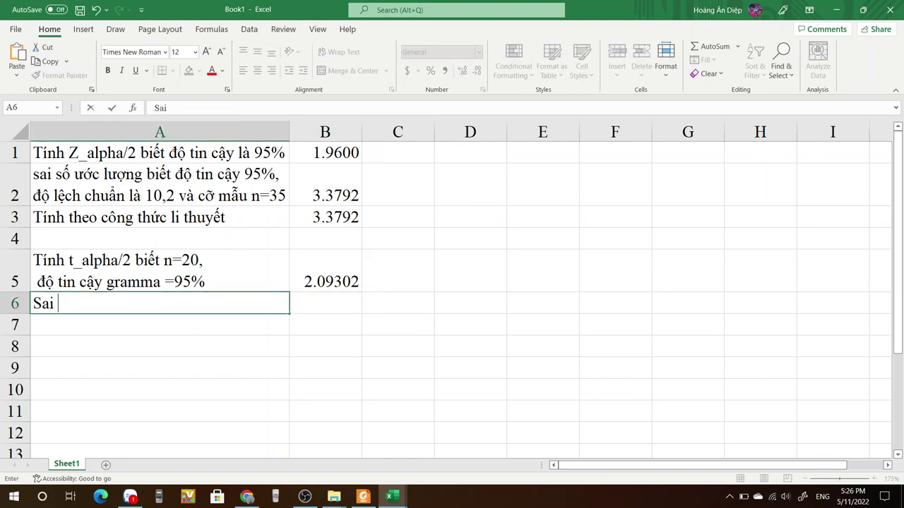
{"action": "type", "text": "soos uowcs luojngw"}
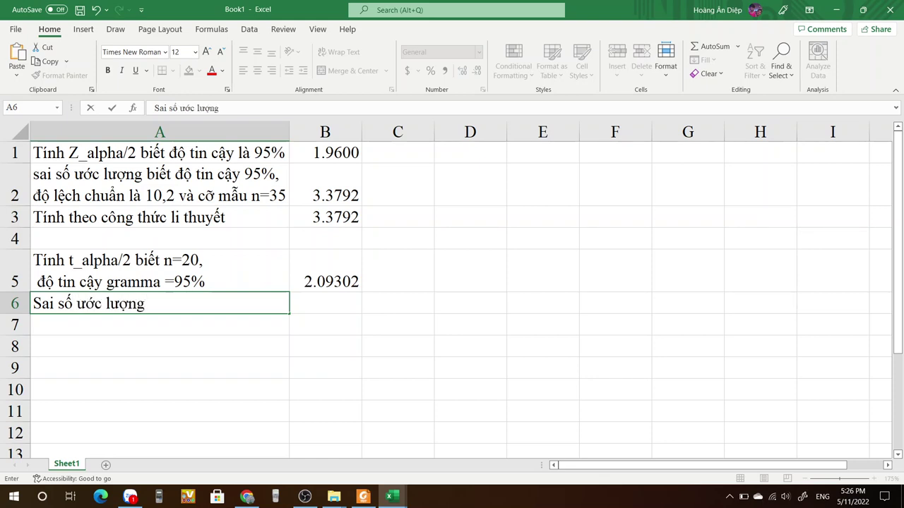
{"action": "key", "text": "alt+Tab"}
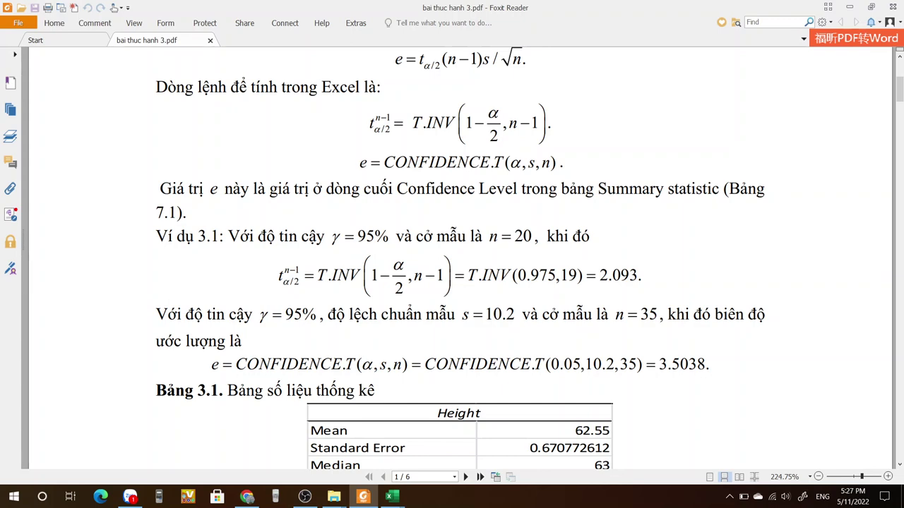
{"action": "key", "text": "alt+Tab"}
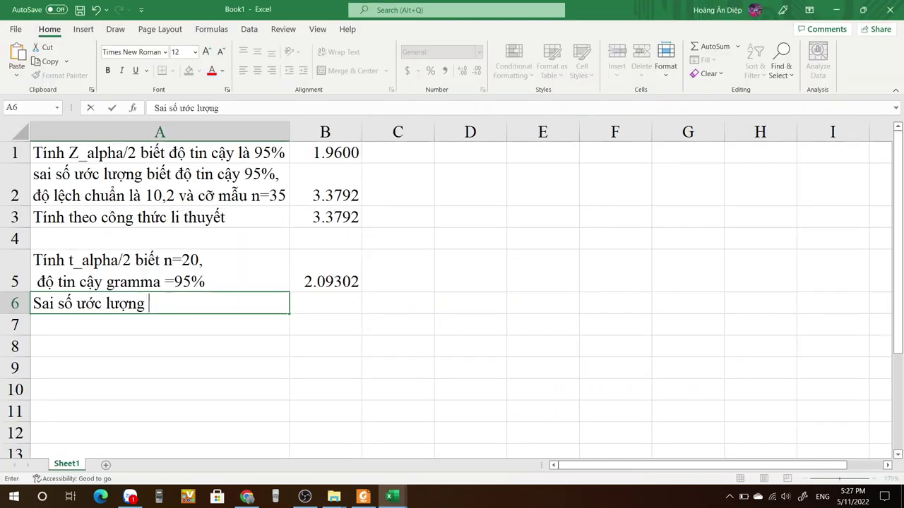
{"action": "type", "text": "ở độ tin cậy"}
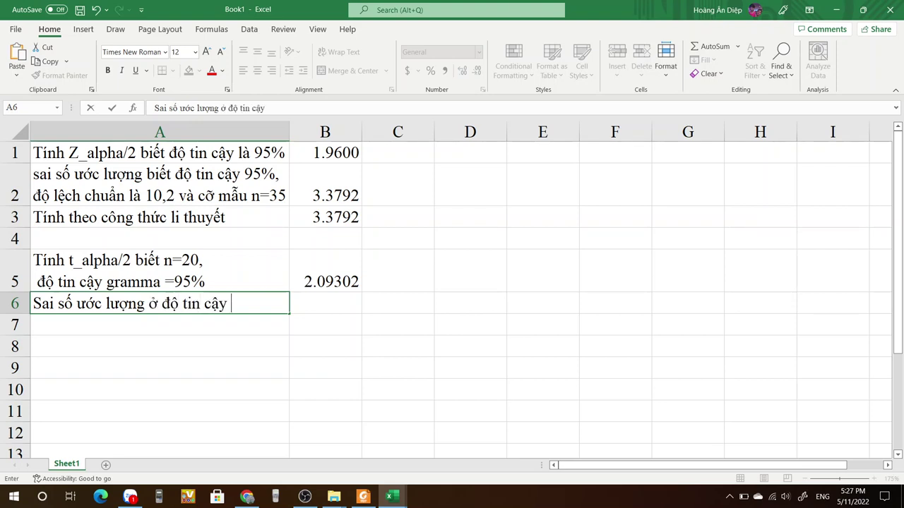
{"action": "type", "text": " 95"}
{"action": "type", "text": "%"}
{"action": "type", "text": " biê"}
{"action": "type", "text": "ts"}
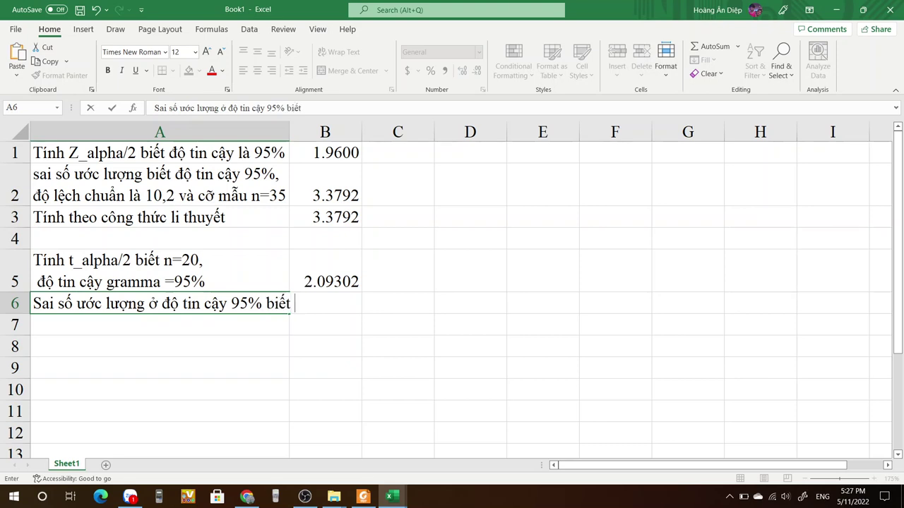
Step: Add the second line "Độ lệch chuẩn mẫu là 10.2, cỡ mẫu 20." to cell A6 and widen column A to fit both lines
{"action": "key", "text": "alt+Return"}
{"action": "type", "text": "D"}
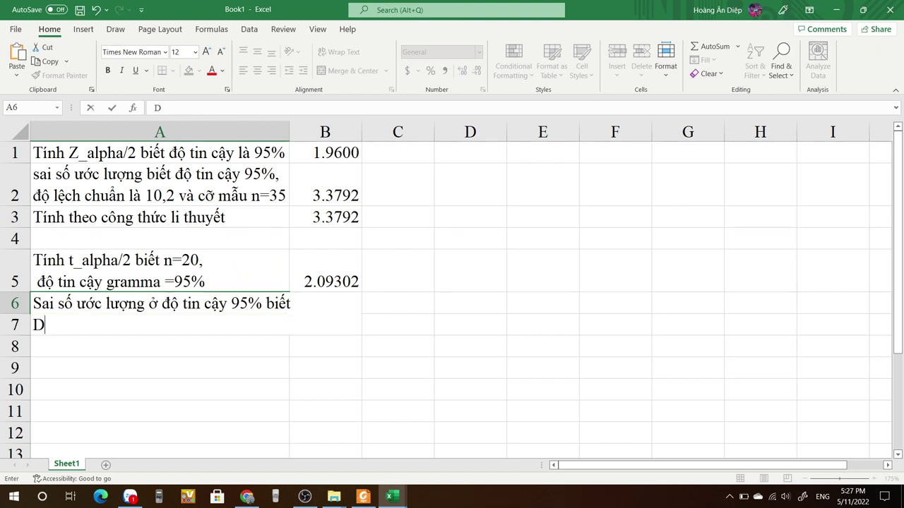
{"action": "type", "text": "dooo"}
{"action": "key", "text": "BackSpace"}
{"action": "type", "text": "o"}
{"action": "key", "text": "BackSpace"}
{"action": "type", "text": "oj leejch ch"}
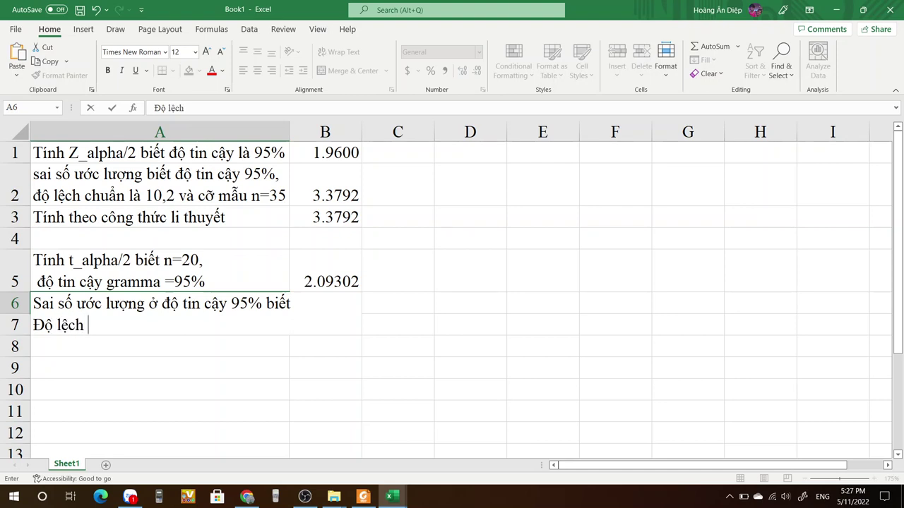
{"action": "type", "text": "uaanr maaux laf "}
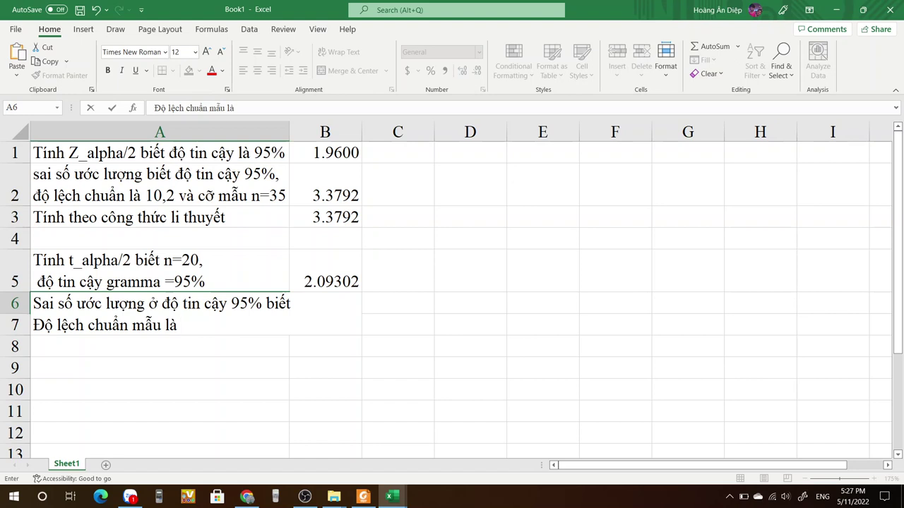
{"action": "type", "text": "2"}
{"action": "key", "text": "BackSpace"}
{"action": "type", "text": "10."}
{"action": "key", "text": "BackSpace"}
{"action": "type", "text": "2, cow"}
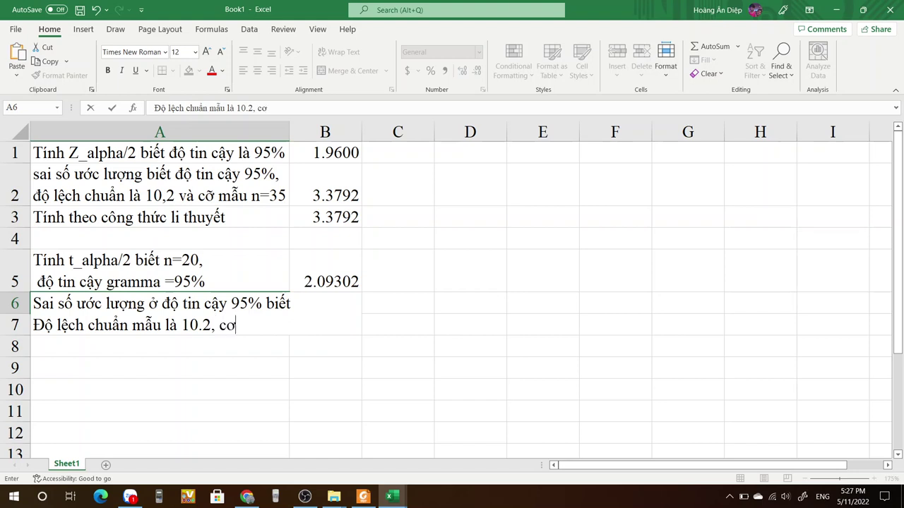
{"action": "type", "text": "x maaux "}
{"action": "type", "text": "20."}
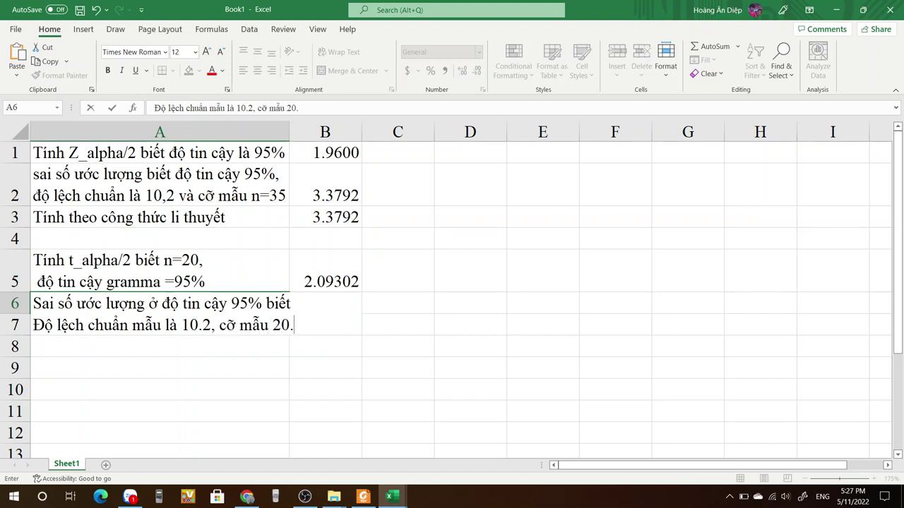
{"action": "key", "text": "Tab"}
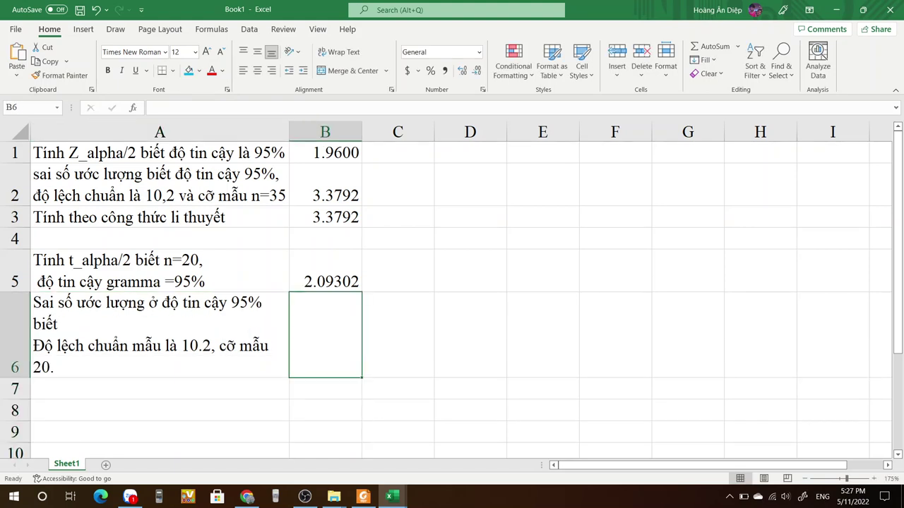
{"action": "left_click_drag", "start_coordinate": [289, 132], "coordinate": [307, 132]}
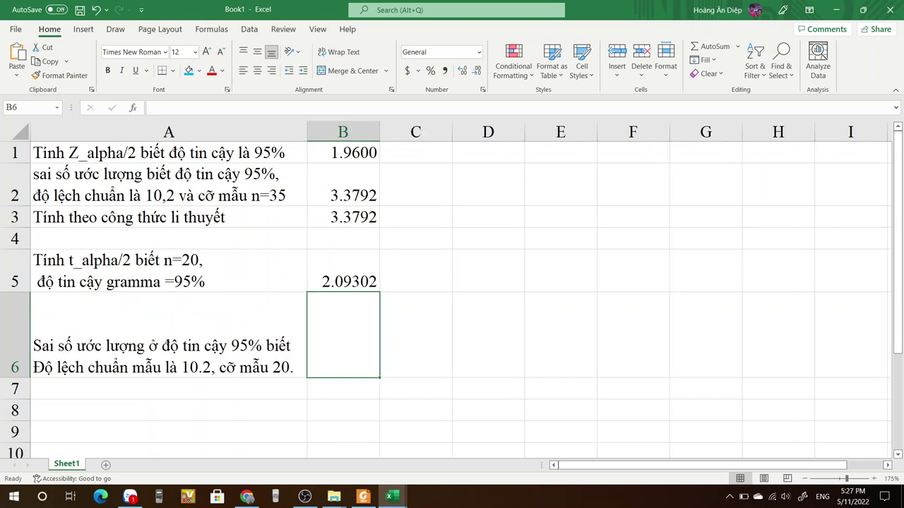
Step: Calculate the margin of error in cell B6 with =CONFIDENCE.T(0.05,10.2,20) and check the entered formula
{"action": "type", "text": "="}
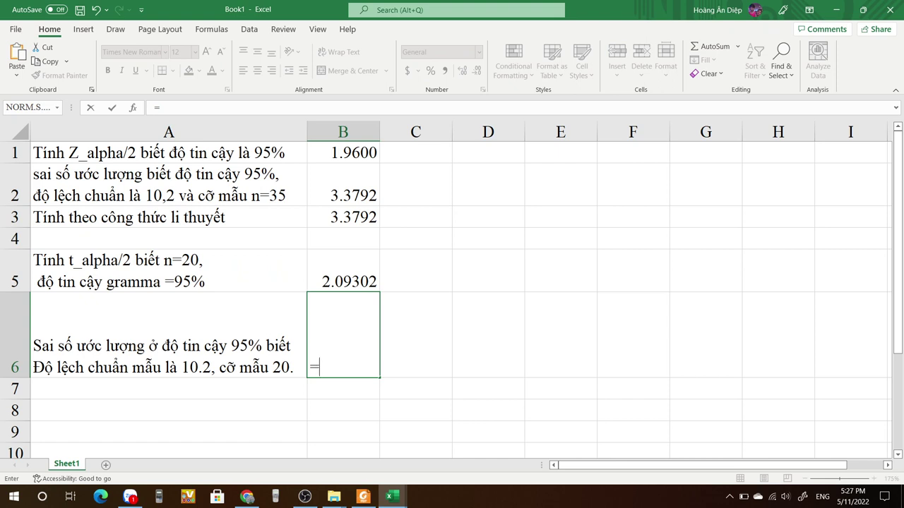
{"action": "type", "text": "co"}
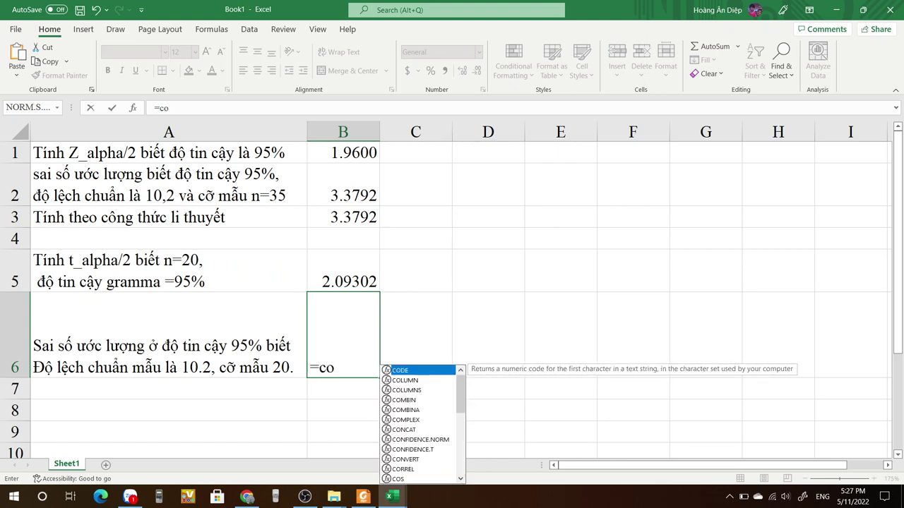
{"action": "type", "text": "n"}
{"action": "key", "text": "Down"}
{"action": "key", "text": "Down"}
{"action": "key", "text": "Tab"}
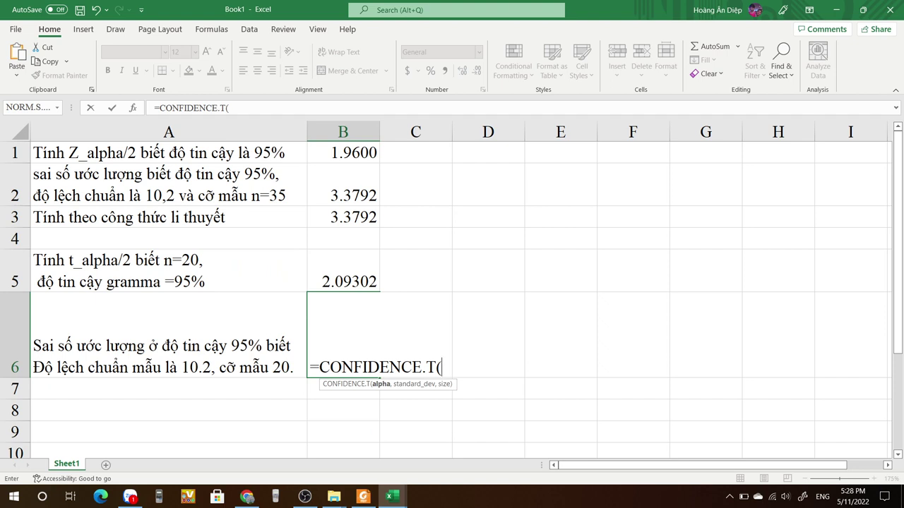
{"action": "type", "text": "0.05"}
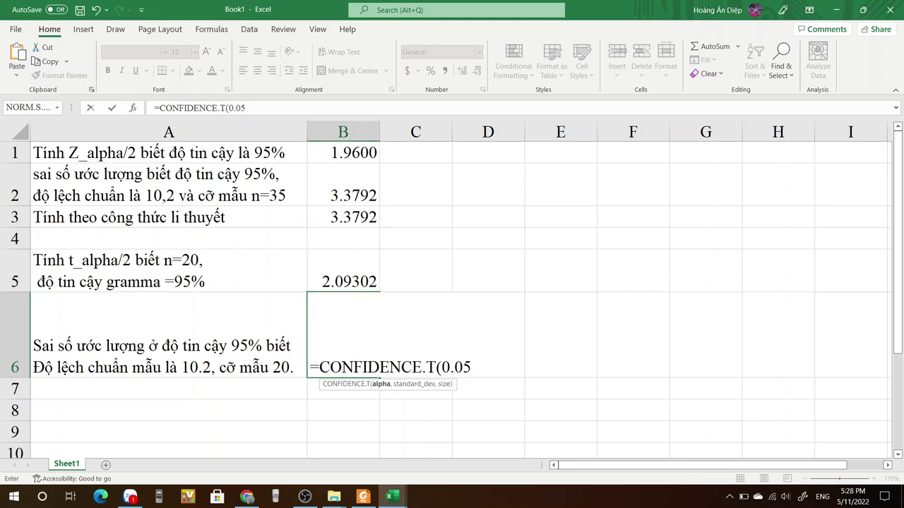
{"action": "type", "text": ","}
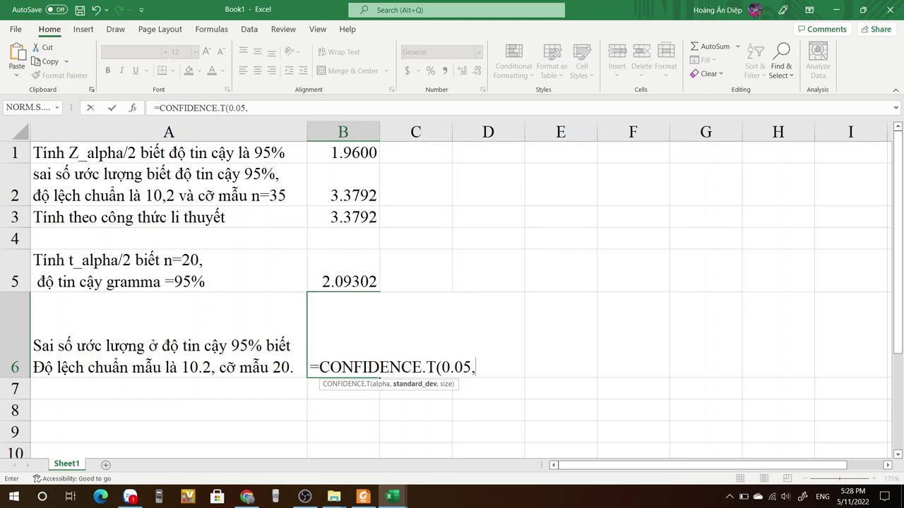
{"action": "type", "text": "10.2,"}
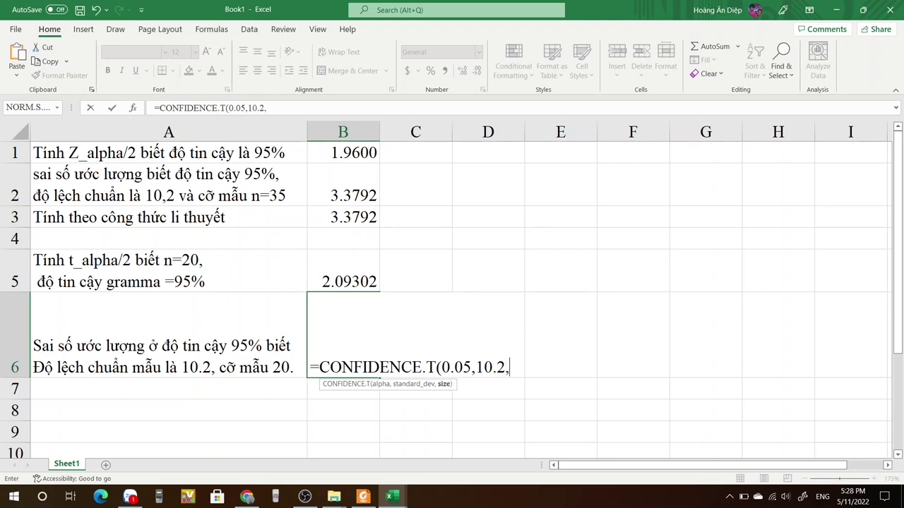
{"action": "type", "text": "20)"}
{"action": "key", "text": "Return"}
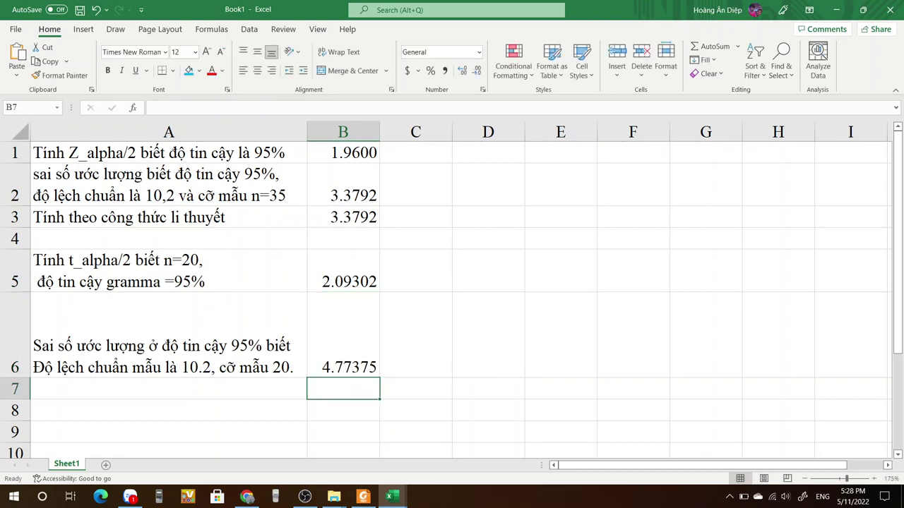
{"action": "left_click", "coordinate": [343, 335]}
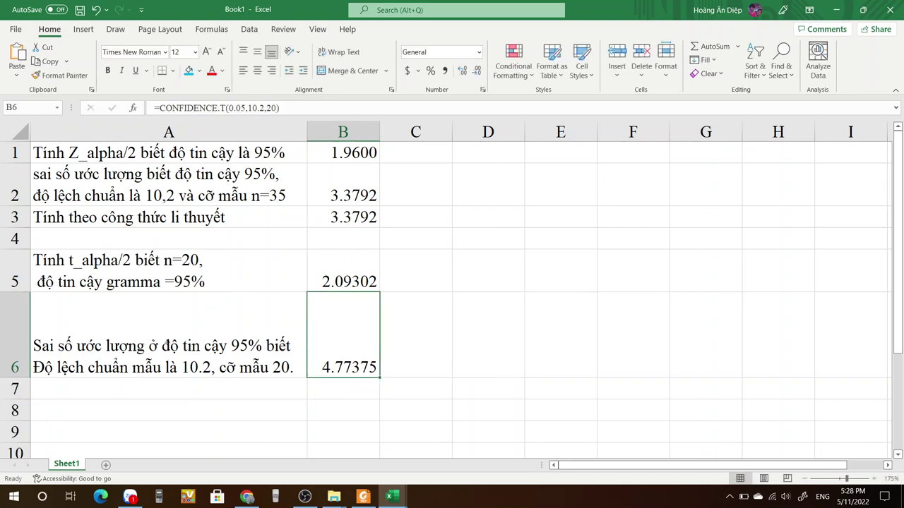
Step: Label cell A7 "Tính theo lí thuyết"
{"action": "left_click", "coordinate": [169, 389]}
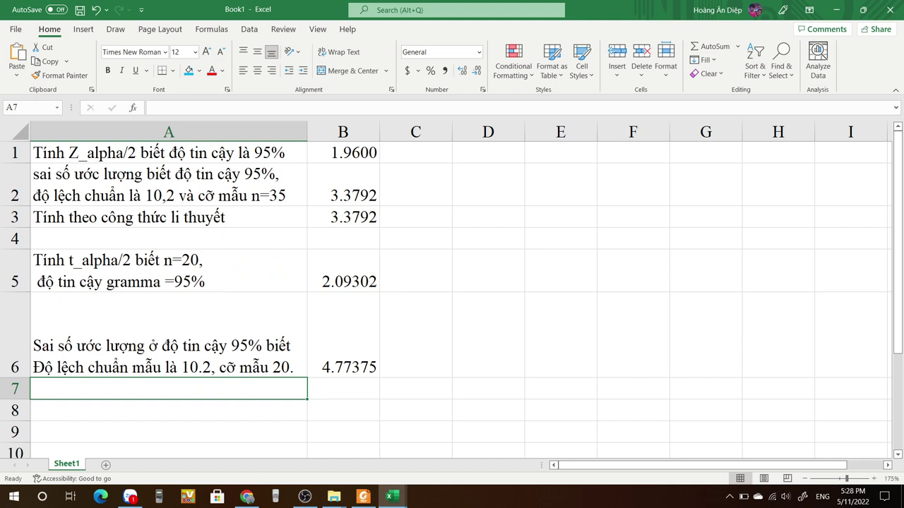
{"action": "type", "text": "Tinh"}
{"action": "key", "text": "BackSpace"}
{"action": "key", "text": "BackSpace"}
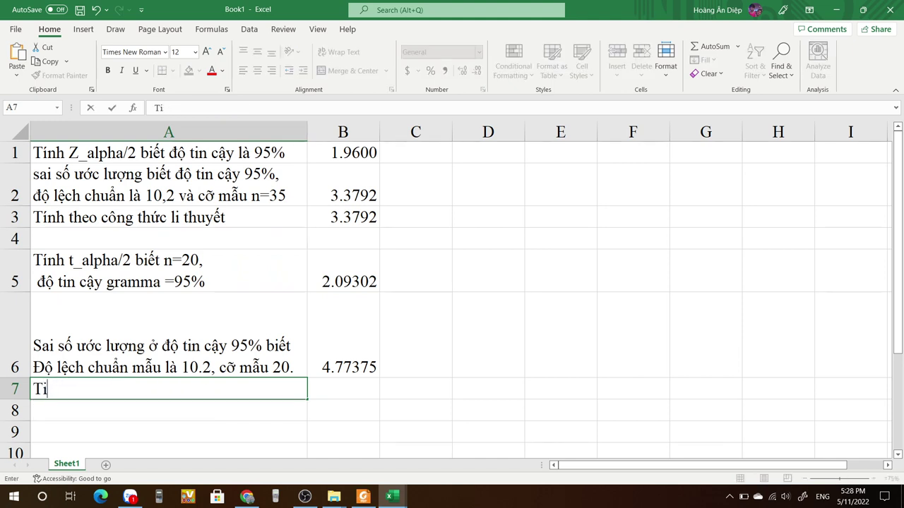
{"action": "type", "text": "nhs th"}
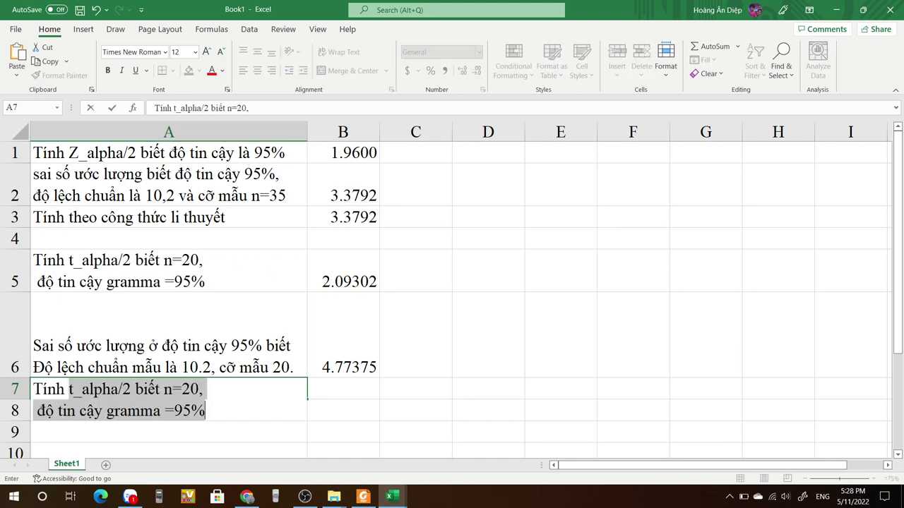
{"action": "type", "text": "eo l"}
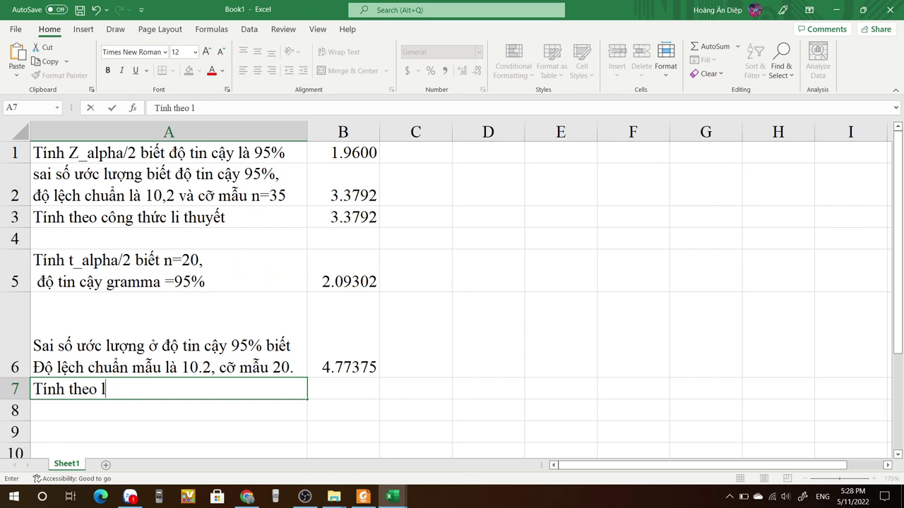
{"action": "type", "text": "is thuyeets"}
{"action": "key", "text": "Tab"}
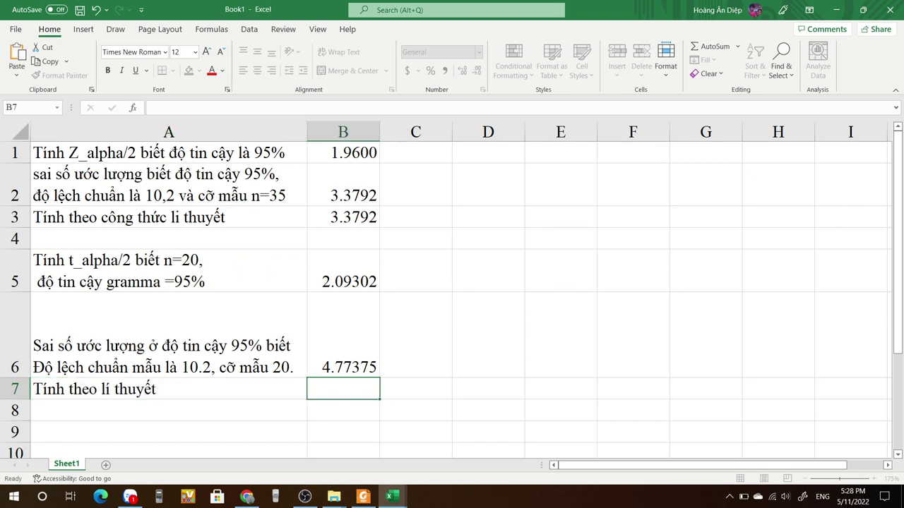
Step: Calculate the margin of error by the theoretical formula in cell B7 with =B5*10.2/SQRT(20)
{"action": "type", "text": "="}
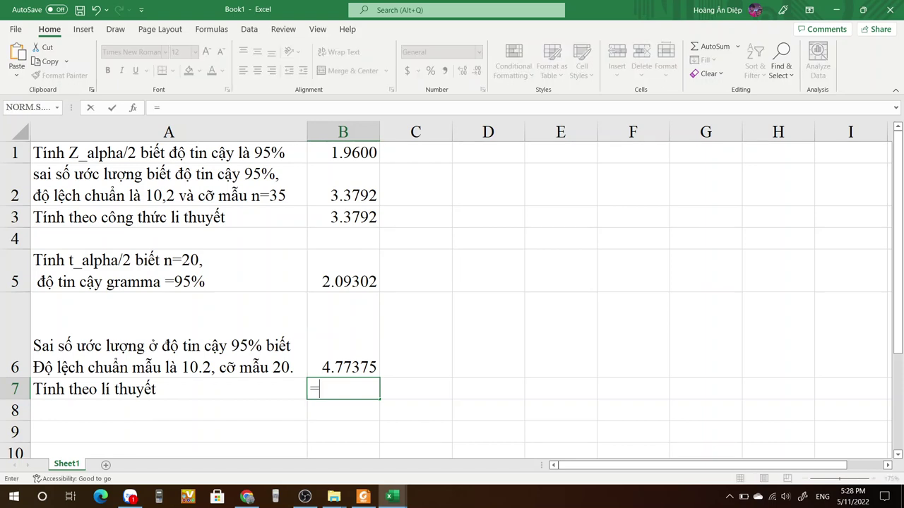
{"action": "left_click", "coordinate": [343, 271]}
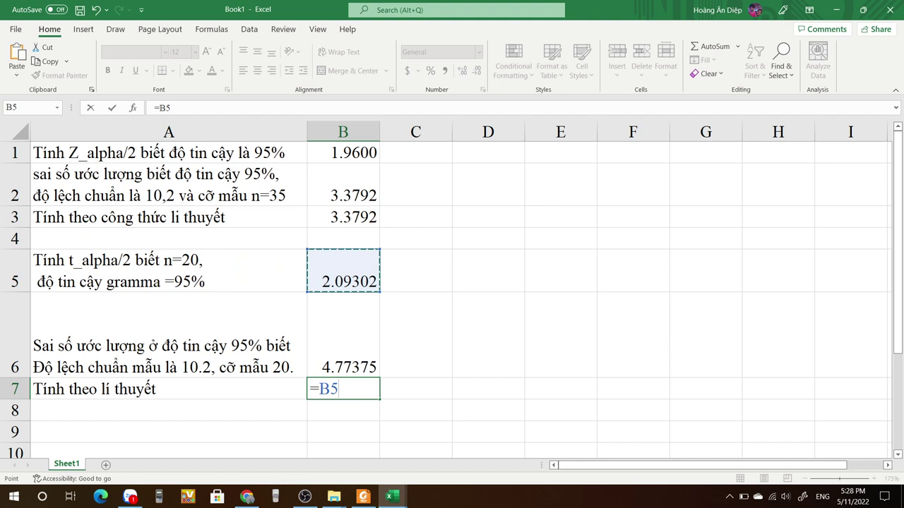
{"action": "type", "text": "*10"}
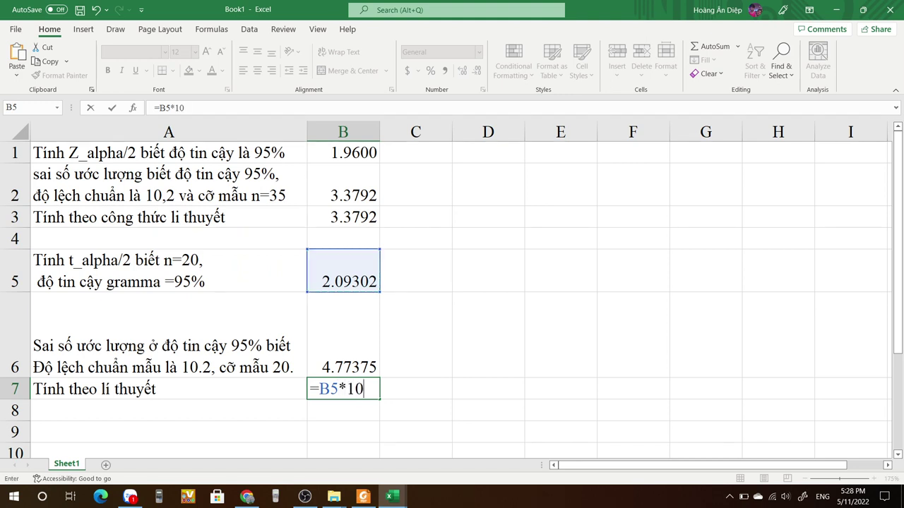
{"action": "type", "text": ".2/sqr"}
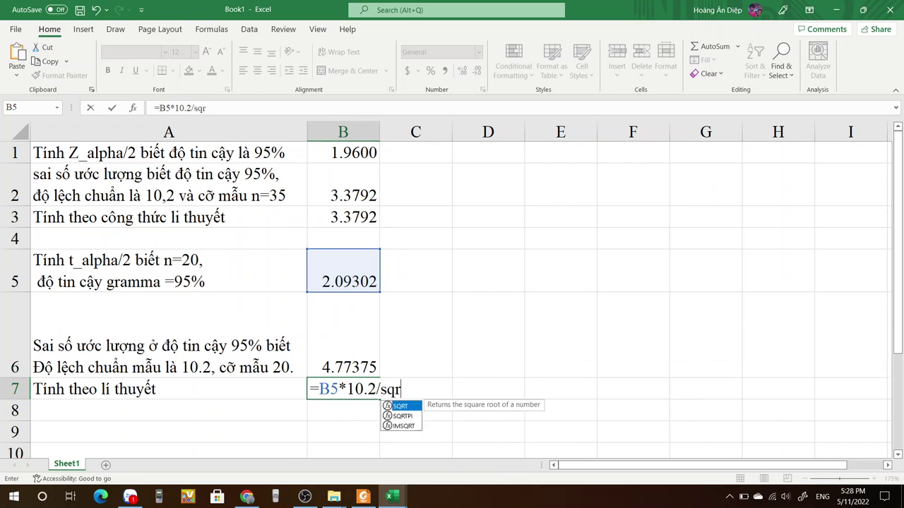
{"action": "key", "text": "Tab"}
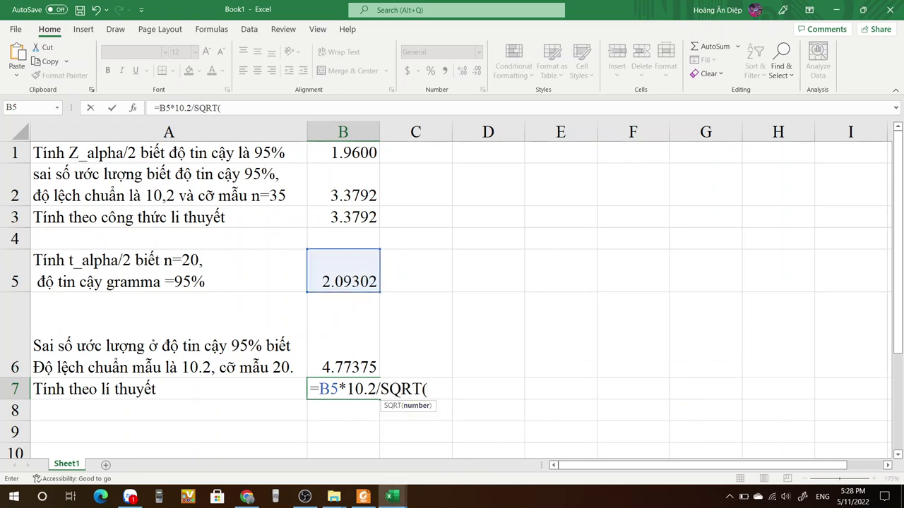
{"action": "type", "text": "20)"}
{"action": "key", "text": "Return"}
Step: Compare the theoretical margin of error in cell B7 with cell B6, and switch back to the PDF in Foxit Reader
{"action": "key", "text": "Up"}
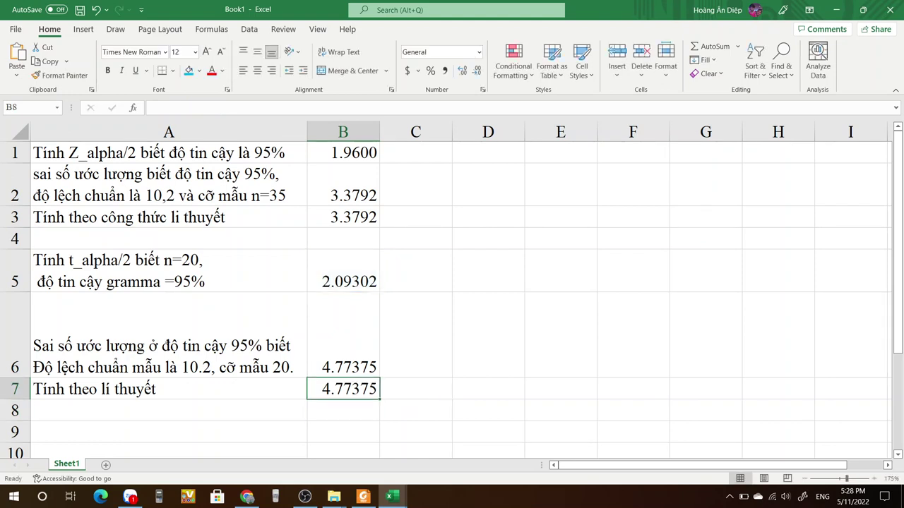
{"action": "key", "text": "Up"}
{"action": "key", "text": "Down"}
{"action": "key", "text": "Up"}
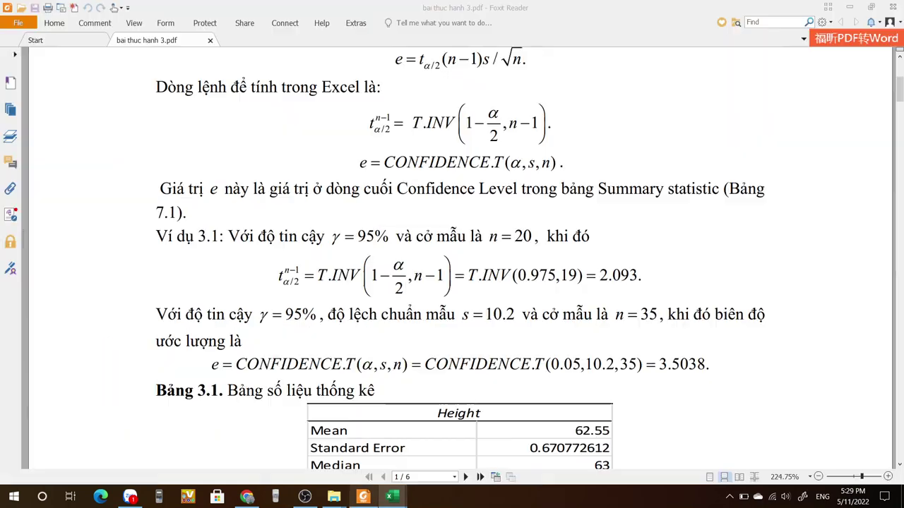
{"action": "left_click", "coordinate": [363, 497]}
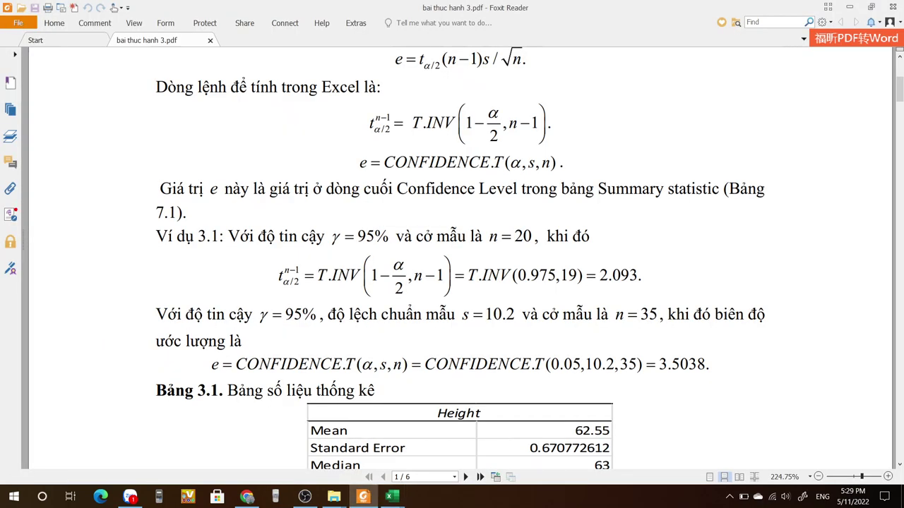
Step: Review the Height statistics in Table 3.1, check the Datasets for IT students folder in File Explorer, and return to Book1 in Excel
{"action": "scroll", "coordinate": [459, 261], "scroll_direction": "down", "scroll_amount": 3}
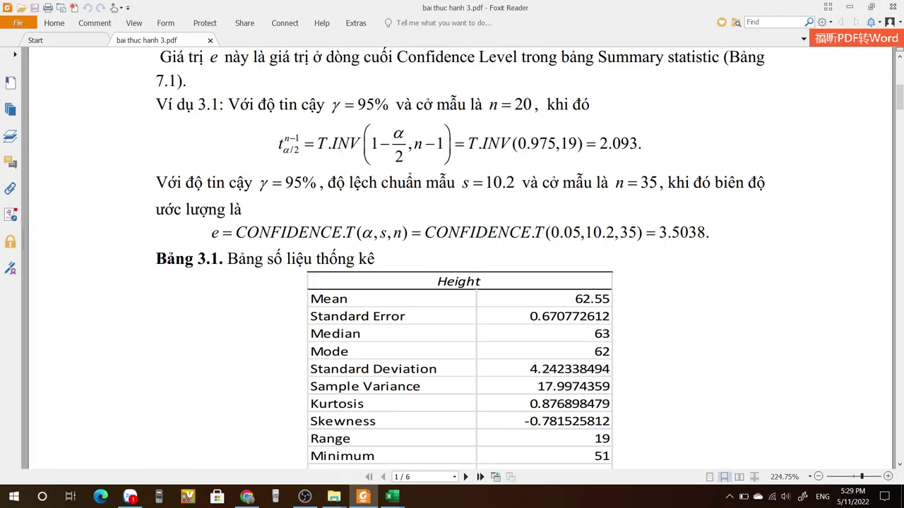
{"action": "scroll", "coordinate": [459, 261], "scroll_direction": "down", "scroll_amount": 4}
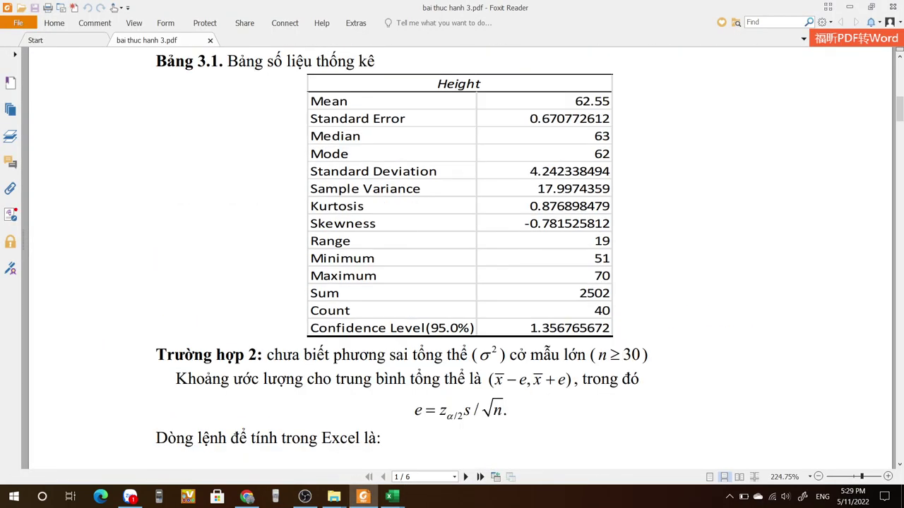
{"action": "scroll", "coordinate": [459, 261], "scroll_direction": "up", "scroll_amount": 1}
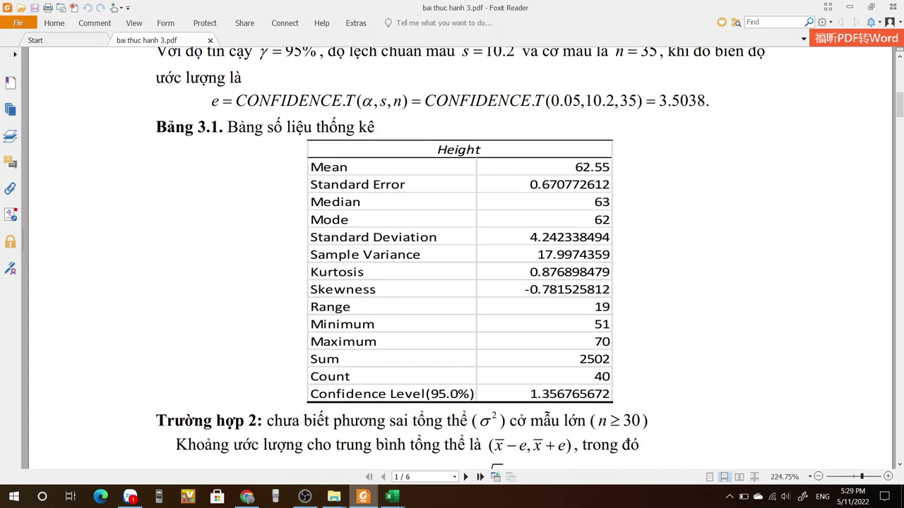
{"action": "mouse_move", "coordinate": [334, 496]}
{"action": "left_click", "coordinate": [270, 449]}
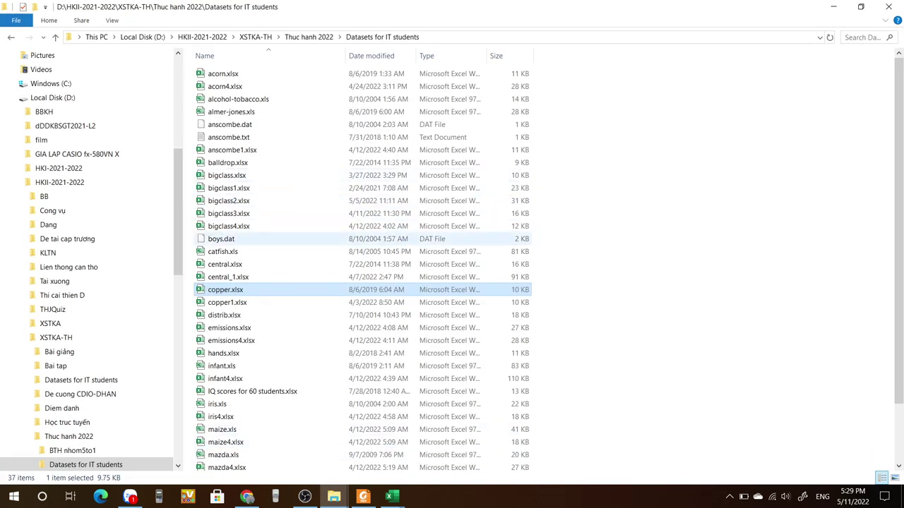
{"action": "mouse_move", "coordinate": [392, 496]}
{"action": "left_click", "coordinate": [434, 445]}
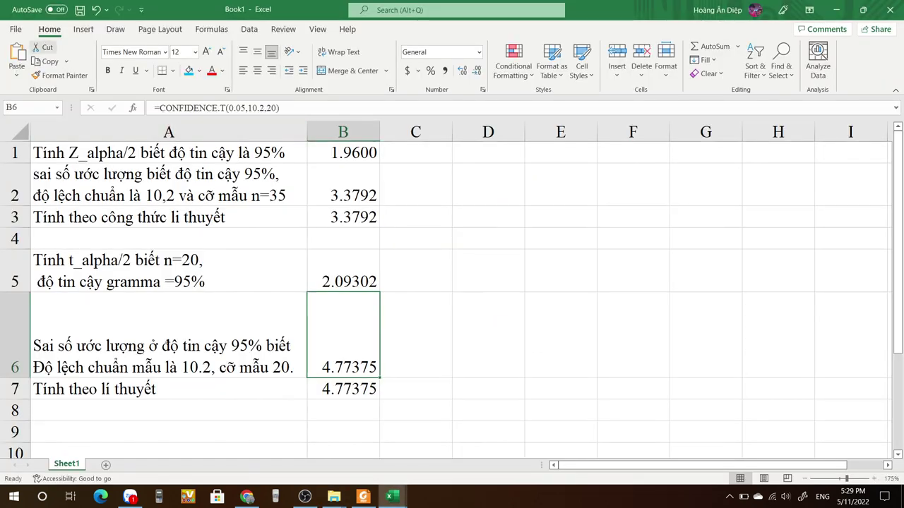
Step: Browse for a file to open in the D:\HKII-2021-2022\XSTKA-TH\Datasets for IT students folder
{"action": "left_click", "coordinate": [15, 29]}
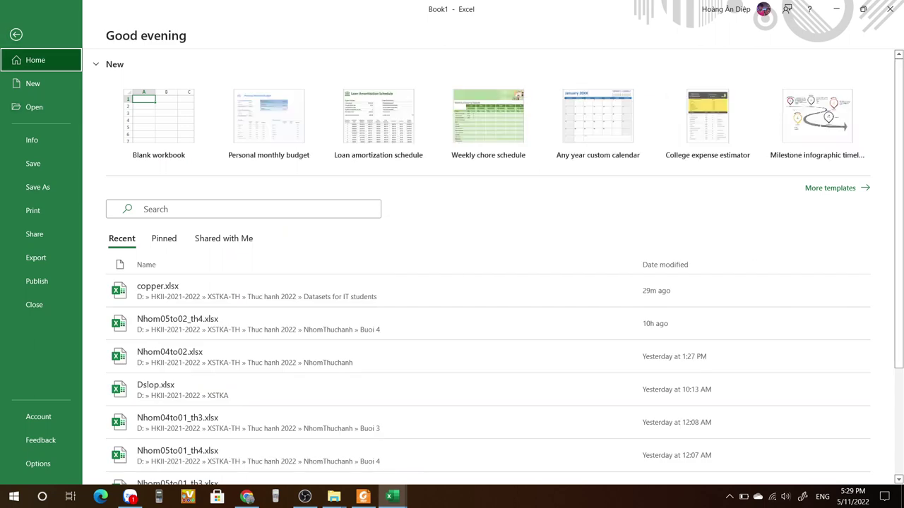
{"action": "left_click", "coordinate": [34, 107]}
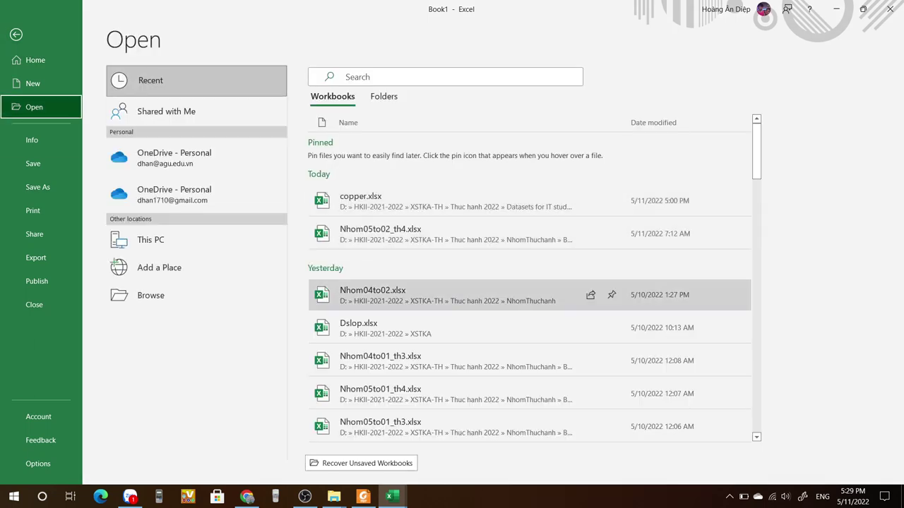
{"action": "left_click", "coordinate": [151, 295]}
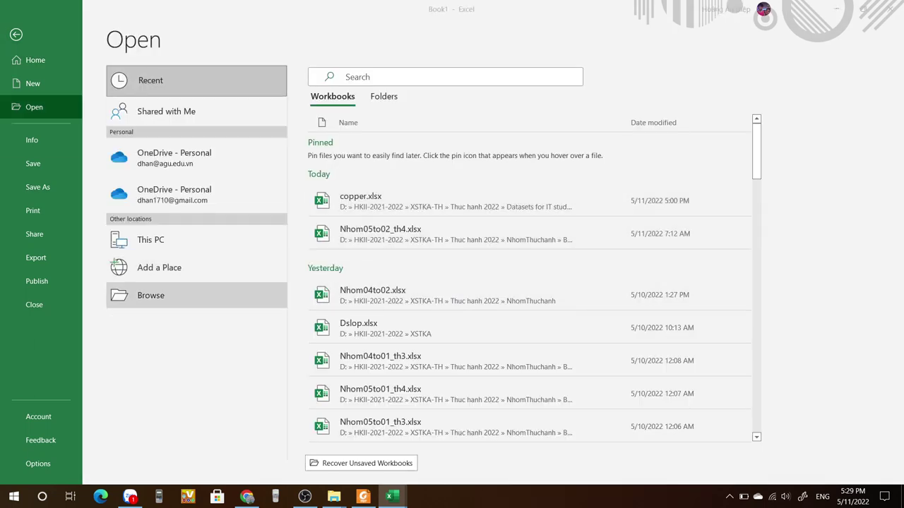
{"action": "scroll", "coordinate": [57, 154], "scroll_direction": "down", "scroll_amount": 2}
{"action": "scroll", "coordinate": [57, 97], "scroll_direction": "up", "scroll_amount": 3}
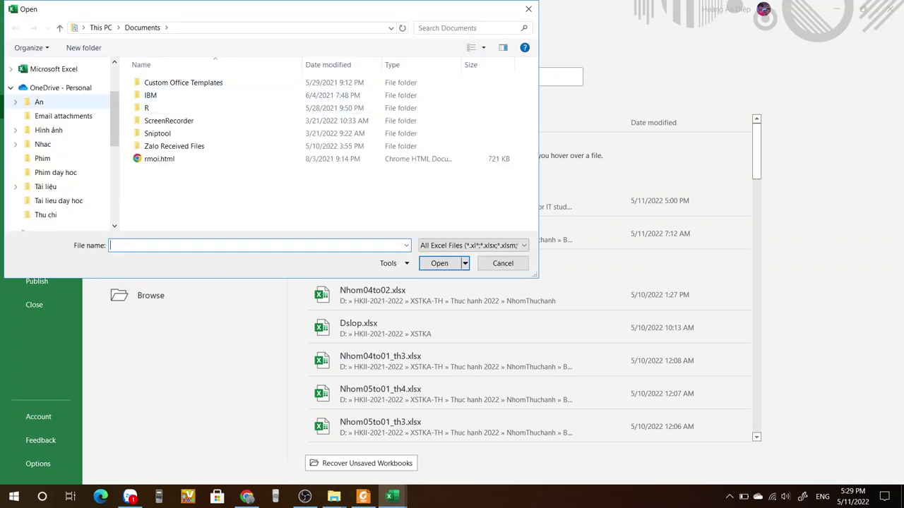
{"action": "scroll", "coordinate": [43, 106], "scroll_direction": "up", "scroll_amount": 2}
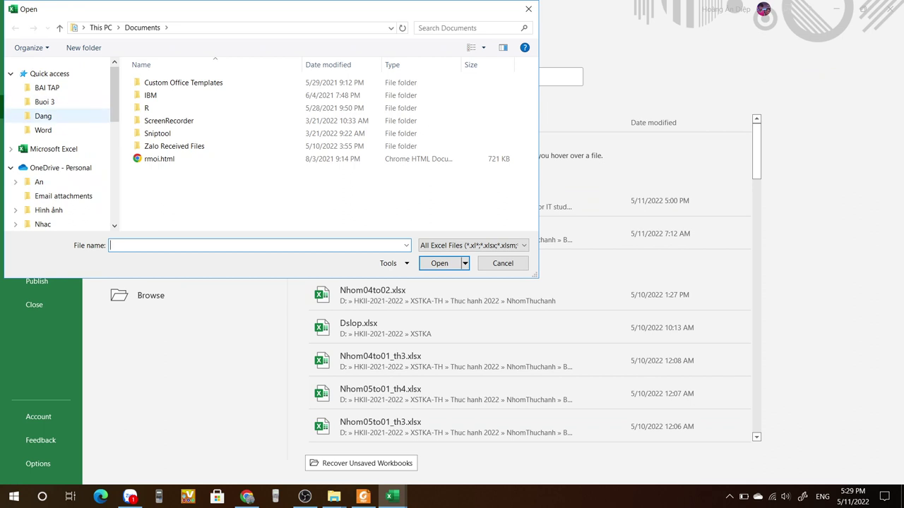
{"action": "scroll", "coordinate": [57, 141], "scroll_direction": "down", "scroll_amount": 8}
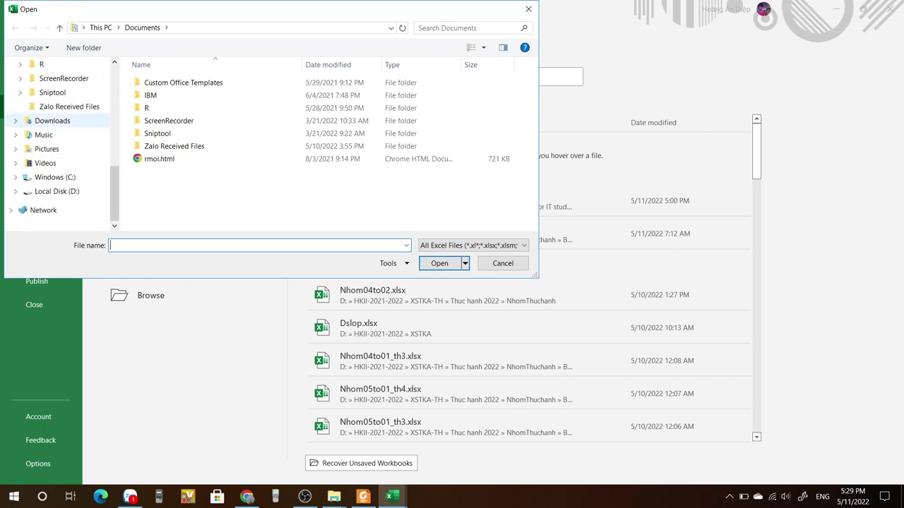
{"action": "left_click", "coordinate": [56, 191]}
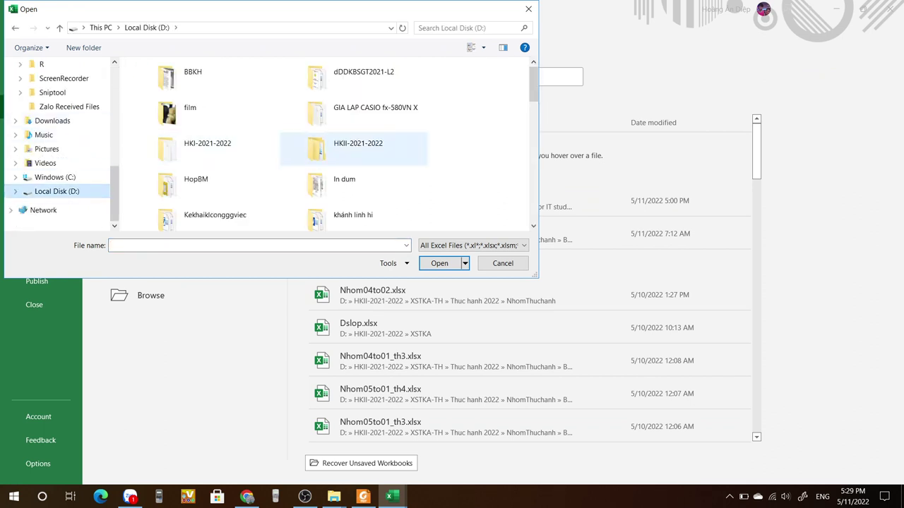
{"action": "double_click", "coordinate": [353, 149]}
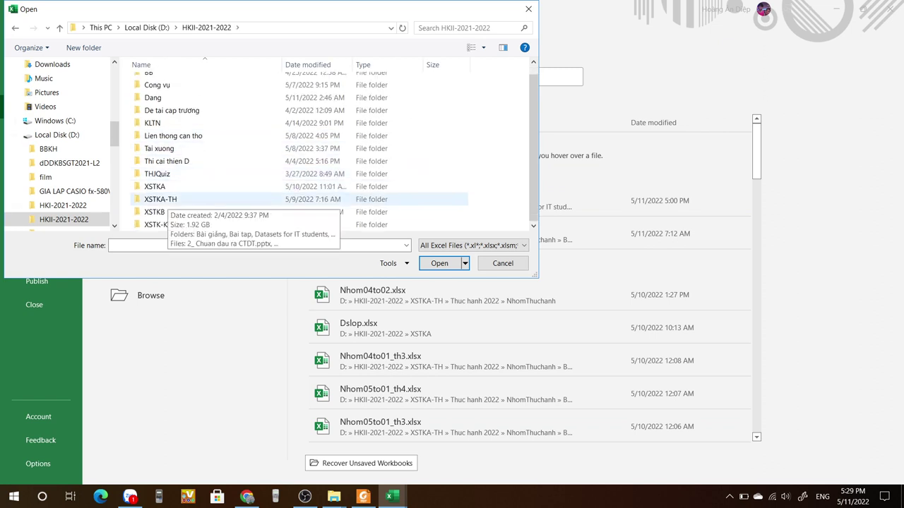
{"action": "double_click", "coordinate": [212, 210]}
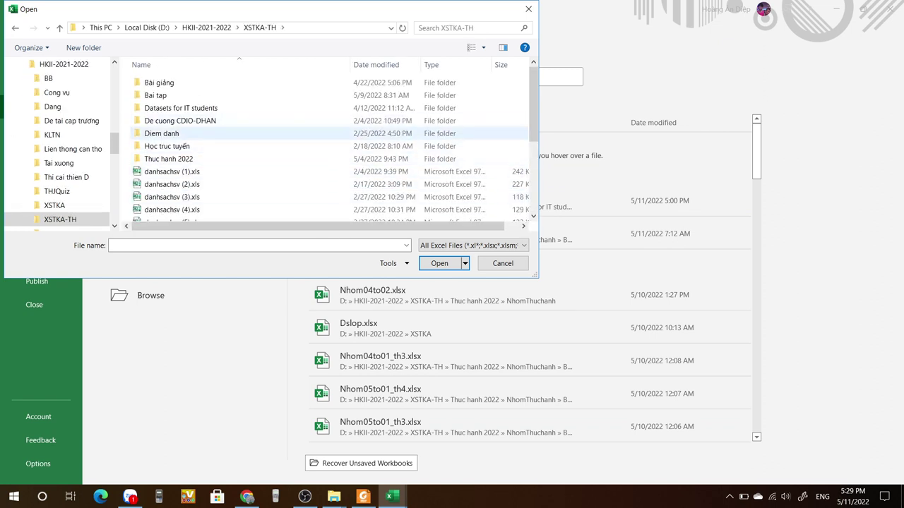
{"action": "left_click", "coordinate": [211, 108]}
{"action": "double_click", "coordinate": [181, 108]}
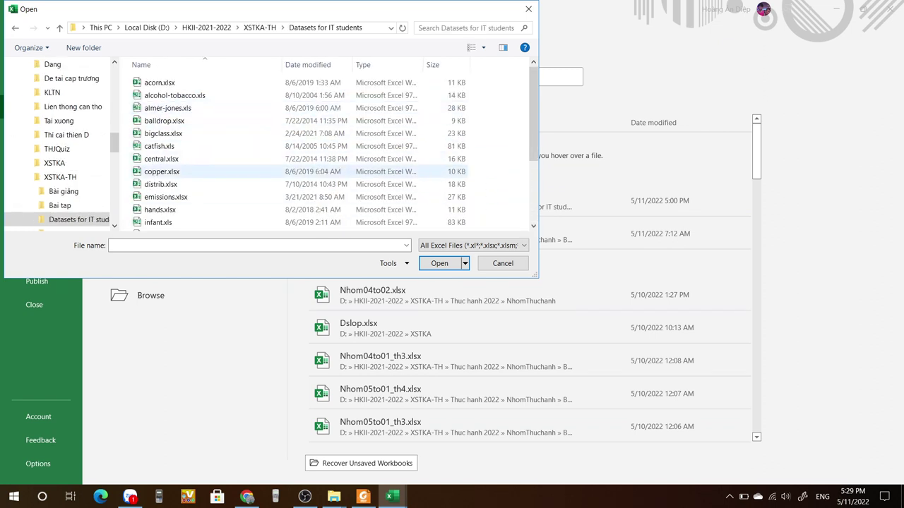
Step: Show all file types in the folder and open boys.dat
{"action": "left_click", "coordinate": [473, 245]}
{"action": "left_click", "coordinate": [438, 257]}
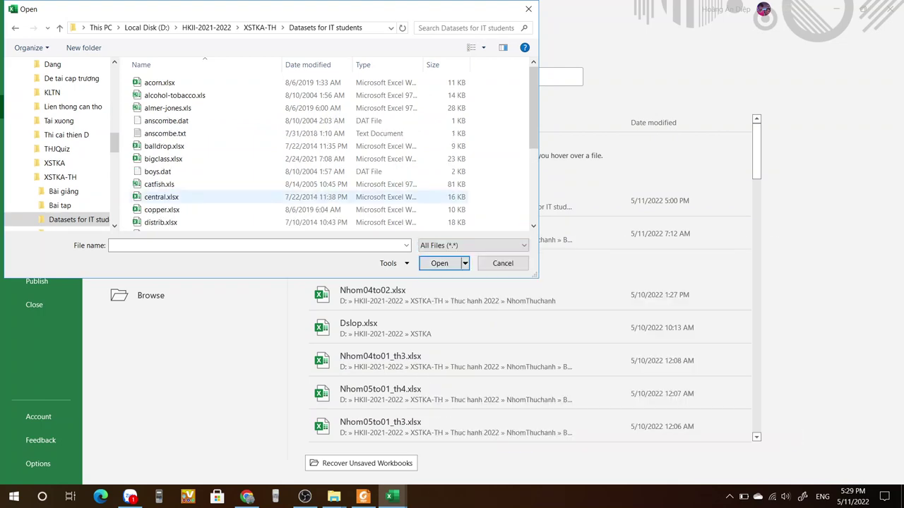
{"action": "left_click", "coordinate": [157, 172]}
{"action": "left_click", "coordinate": [440, 264]}
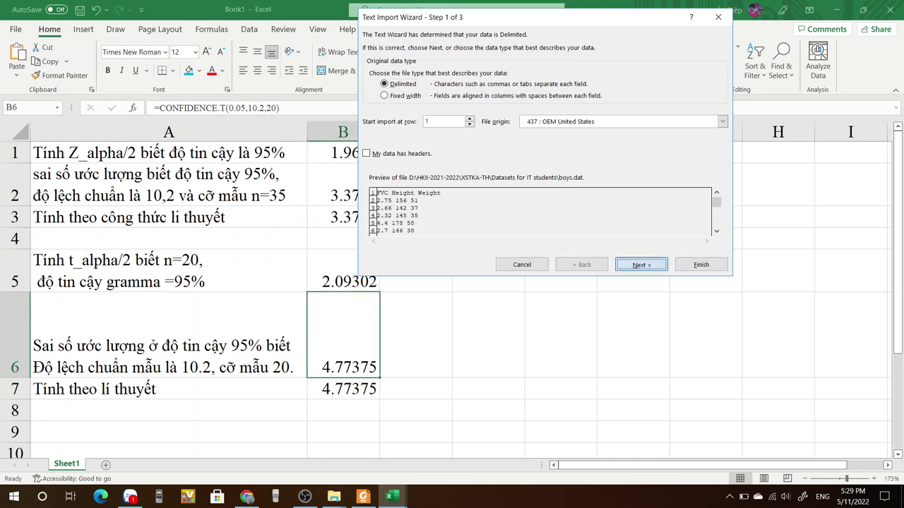
Step: Import boys.dat as delimited text, splitting the columns at spaces and keeping the General data format
{"action": "key", "text": "Return"}
{"action": "key", "text": "Return"}
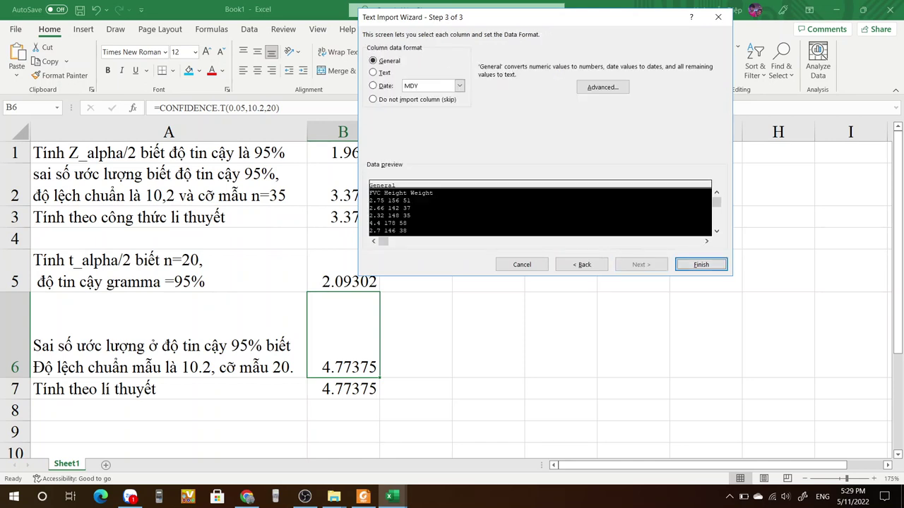
{"action": "key", "text": "alt+b"}
{"action": "key", "text": "alt+s"}
{"action": "key", "text": "Return"}
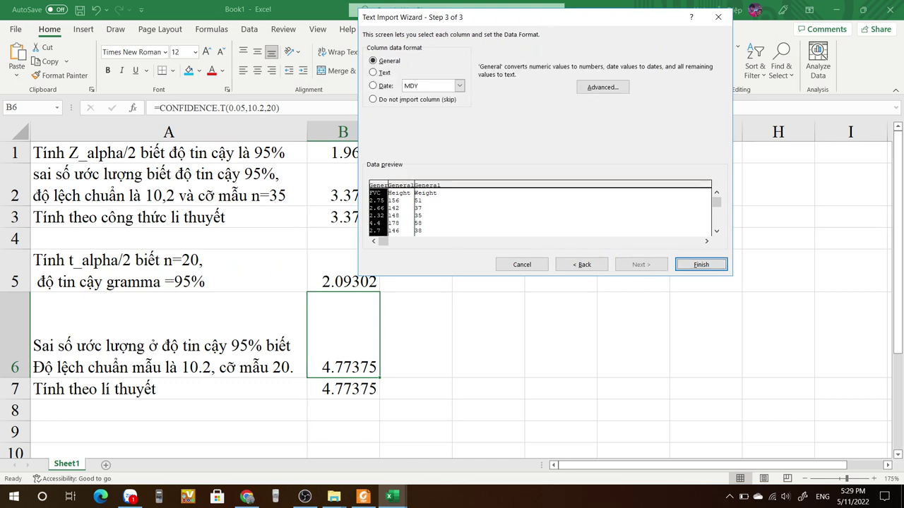
{"action": "key", "text": "Return"}
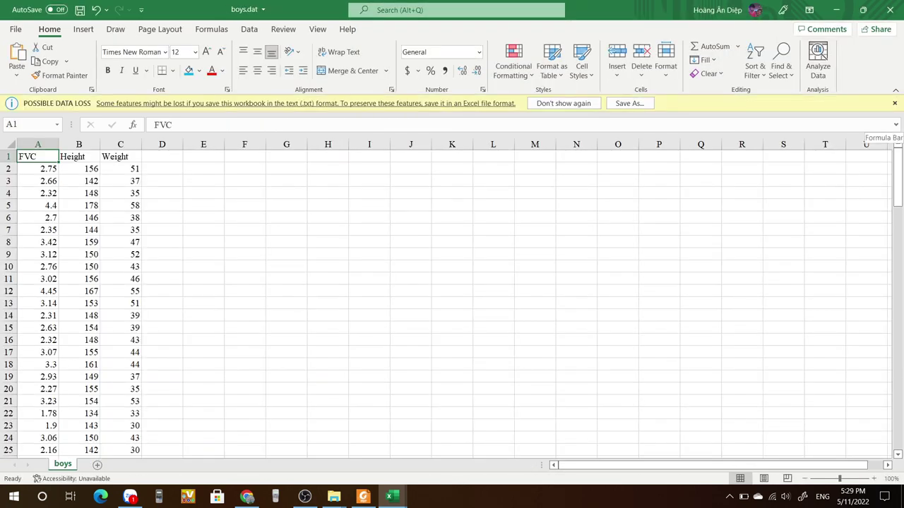
Step: Dismiss the data loss warning and look through the imported FVC, Height and Weight records
{"action": "left_click", "coordinate": [895, 104]}
{"action": "scroll", "coordinate": [452, 296], "scroll_direction": "down", "scroll_amount": 20}
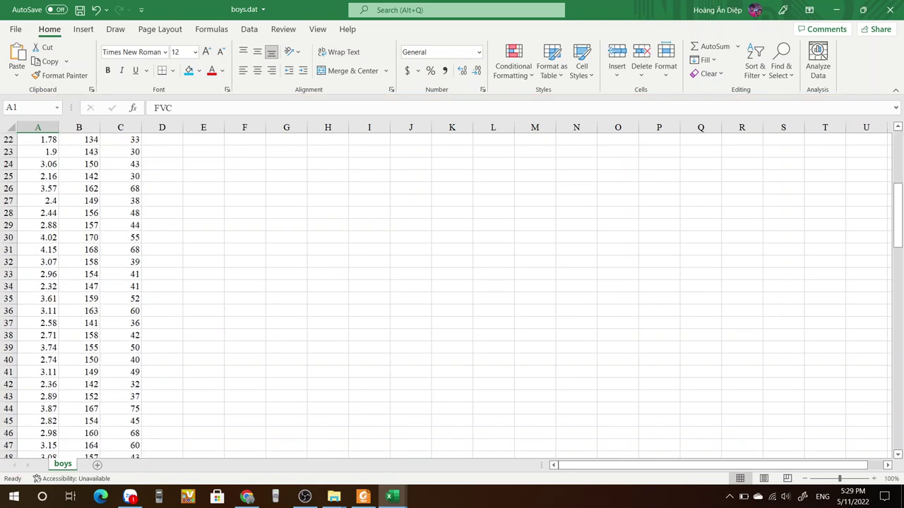
{"action": "scroll", "coordinate": [452, 297], "scroll_direction": "up", "scroll_amount": 20}
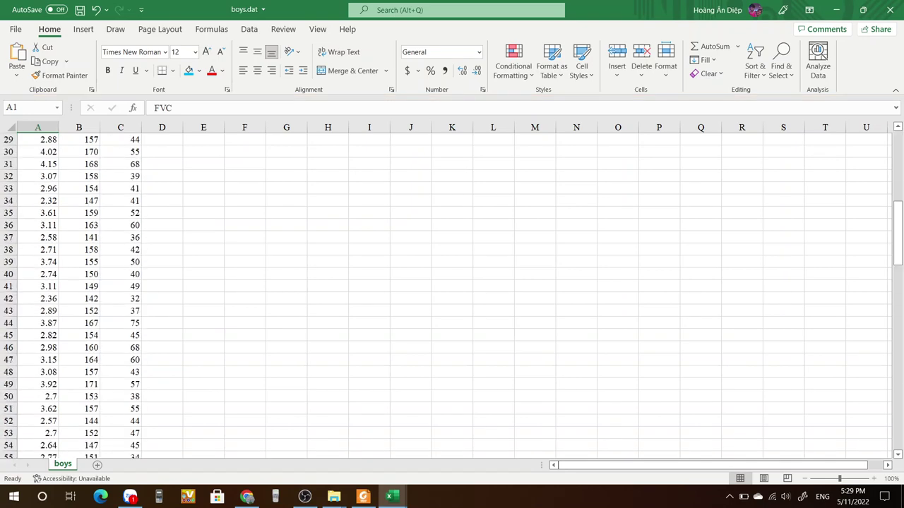
{"action": "left_click", "coordinate": [80, 127]}
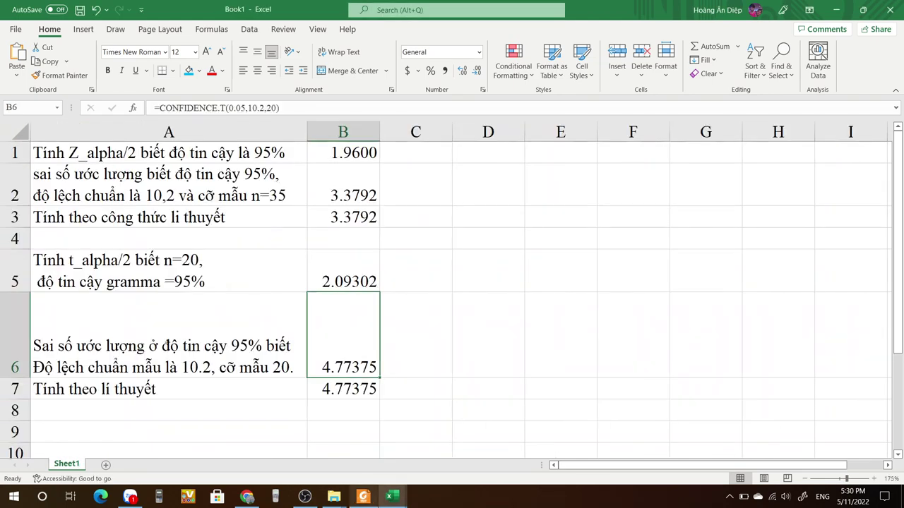
Step: Check Table 3.1 in the PDF in Foxit Reader and return to the boys.dat sheet in Excel
{"action": "left_click", "coordinate": [363, 496]}
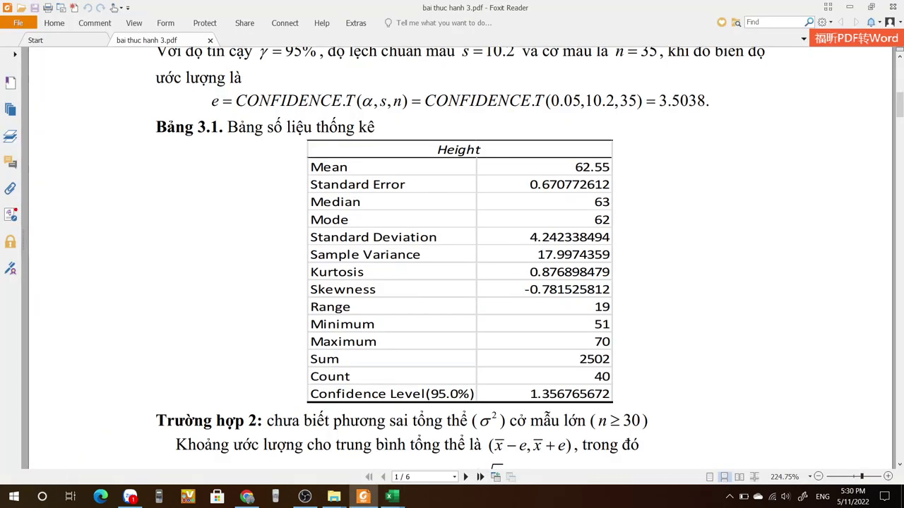
{"action": "key", "text": "alt+Tab"}
{"action": "left_click", "coordinate": [328, 188]}
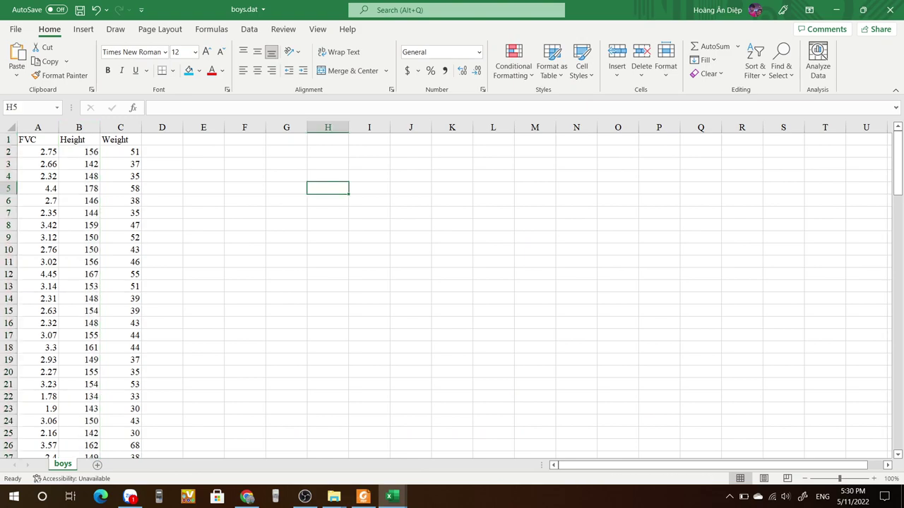
Step: Make sure the Analysis ToolPak add-in is enabled in the Excel add-ins options
{"action": "left_click", "coordinate": [15, 29]}
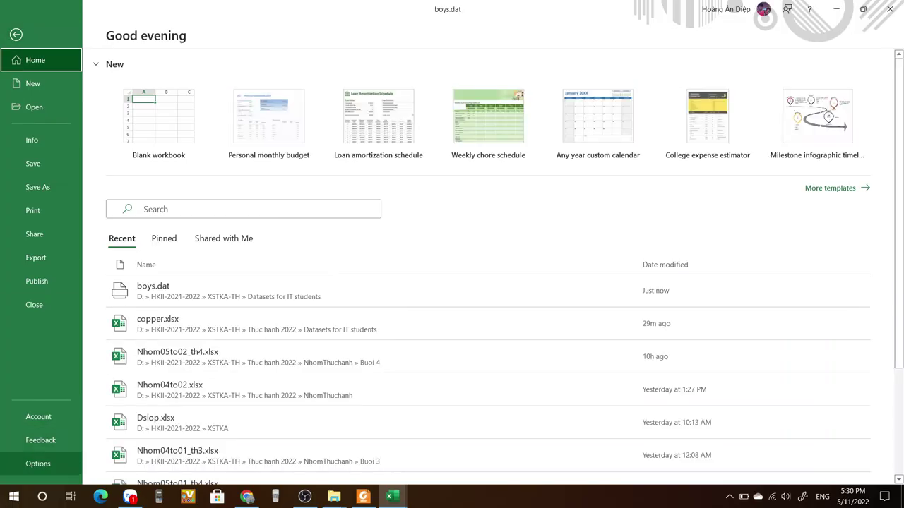
{"action": "key", "text": "Escape"}
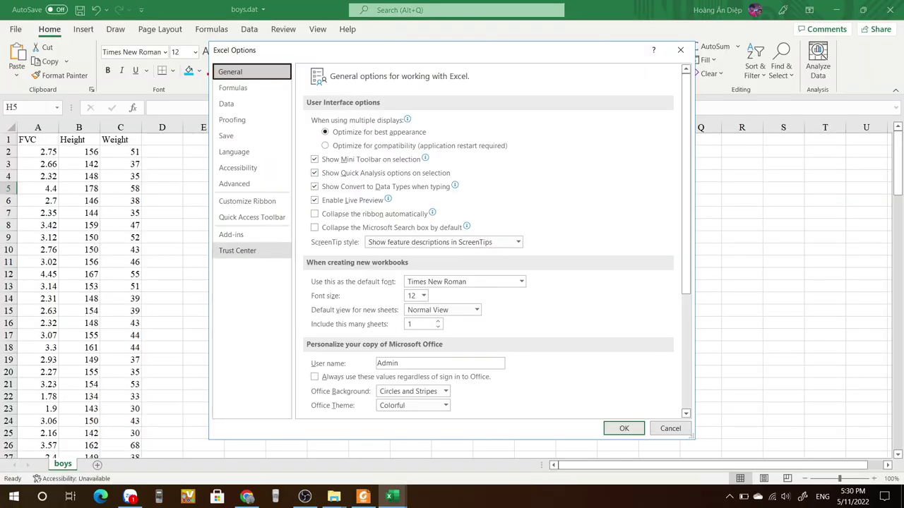
{"action": "left_click", "coordinate": [240, 235]}
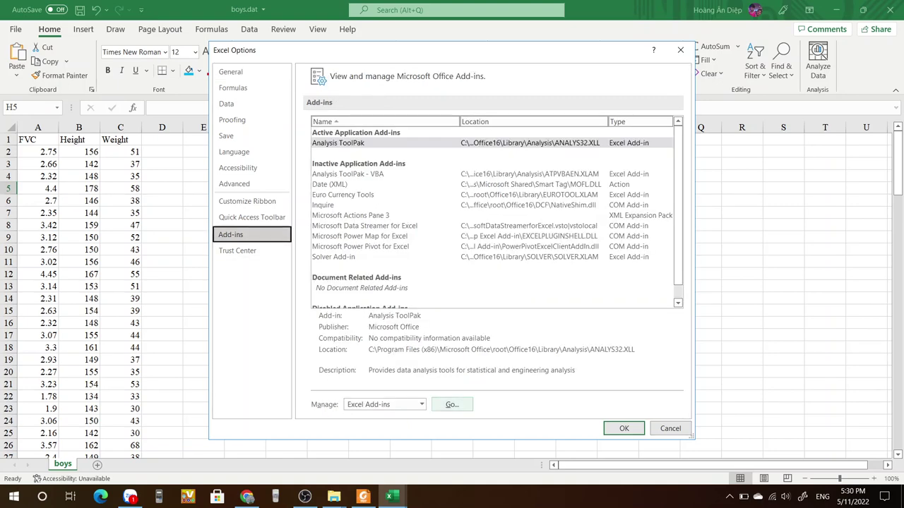
{"action": "left_click", "coordinate": [452, 405]}
{"action": "left_click", "coordinate": [459, 63]}
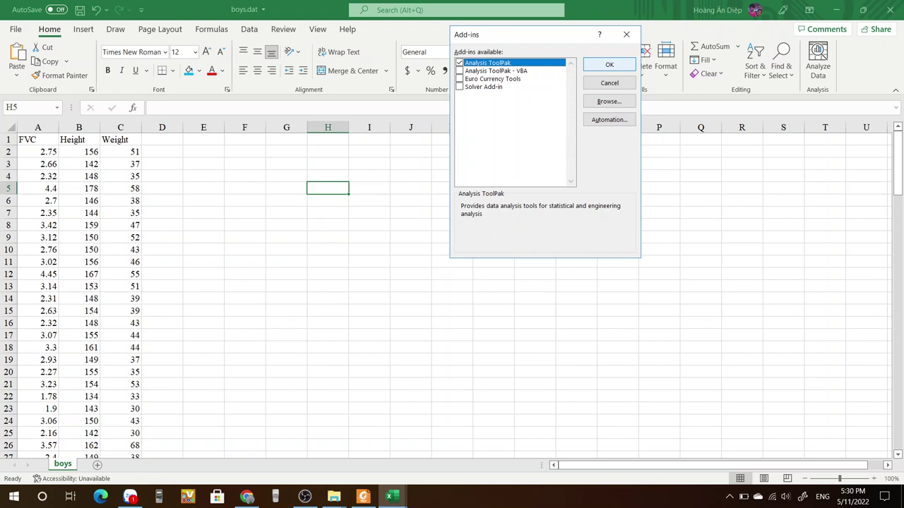
{"action": "left_click", "coordinate": [613, 65]}
{"action": "left_click", "coordinate": [618, 262]}
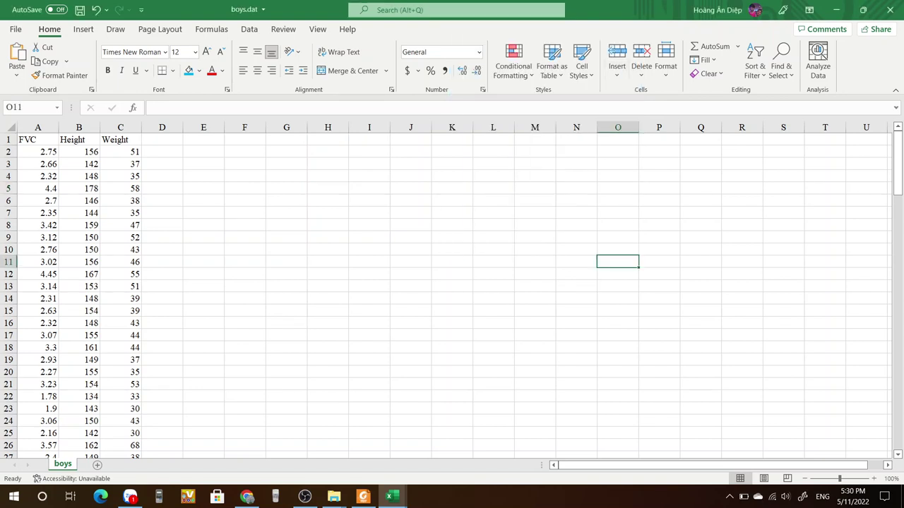
Step: Start a Descriptive Statistics analysis with the Height data in B1:B128 as input range, keeping labels in the first row
{"action": "left_click", "coordinate": [249, 29]}
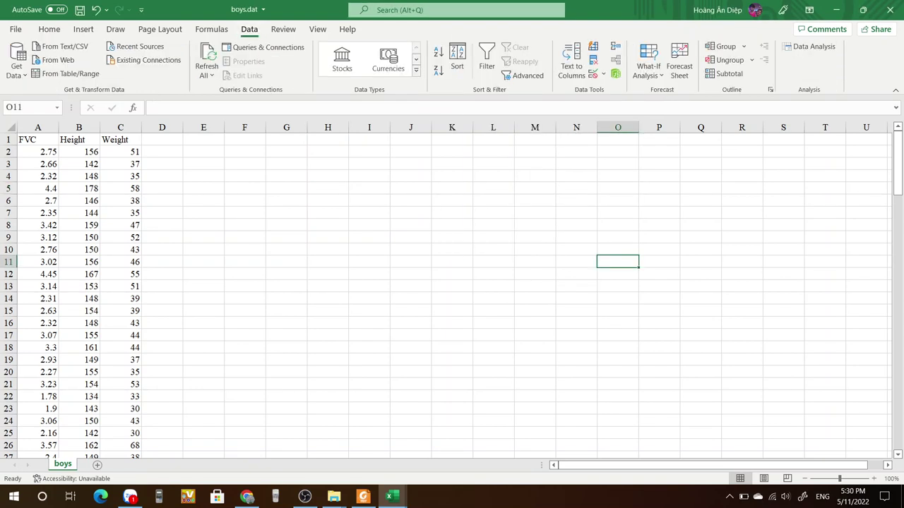
{"action": "left_click", "coordinate": [808, 46]}
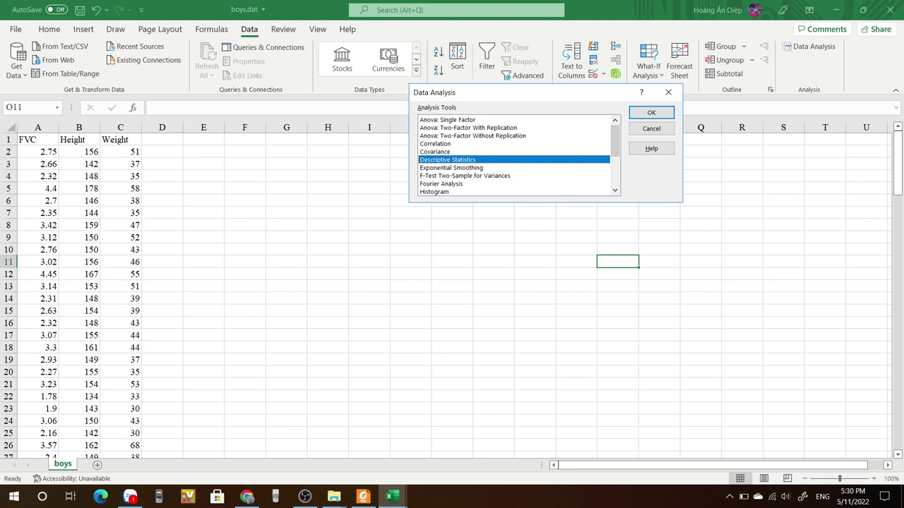
{"action": "key", "text": "Return"}
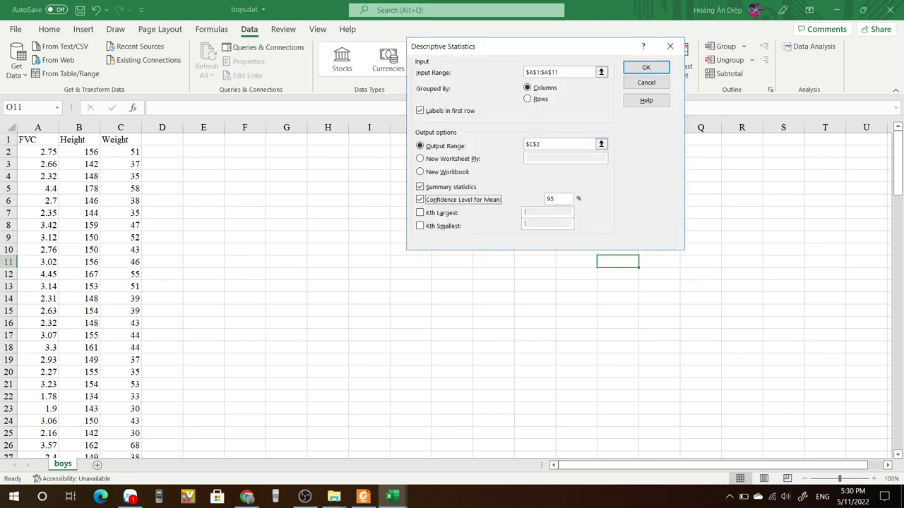
{"action": "left_click_drag", "start_coordinate": [539, 47], "coordinate": [522, 103]}
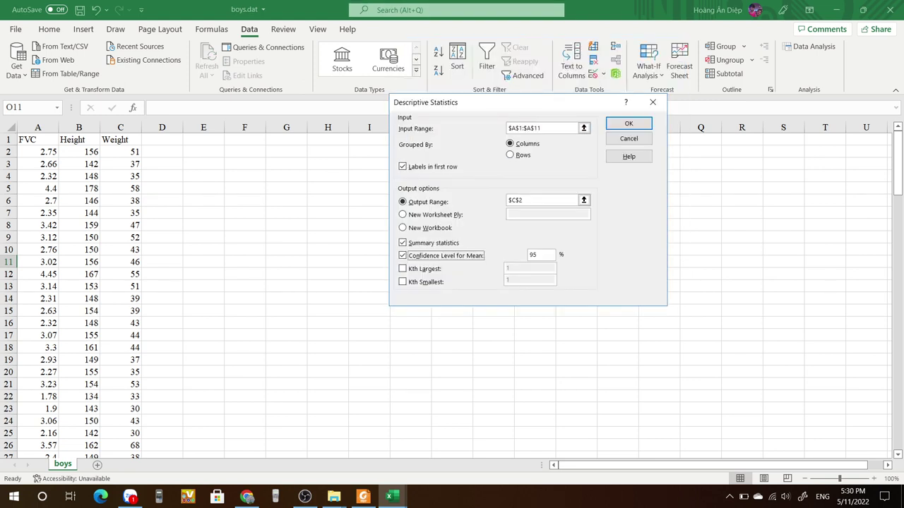
{"action": "key", "text": "BackSpace"}
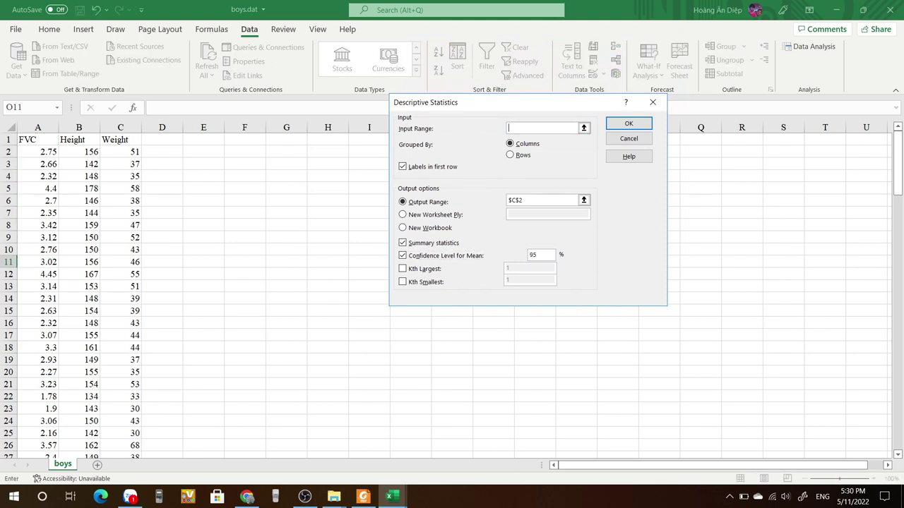
{"action": "left_click", "coordinate": [79, 140]}
{"action": "scroll", "coordinate": [212, 296], "scroll_direction": "down", "scroll_amount": 20}
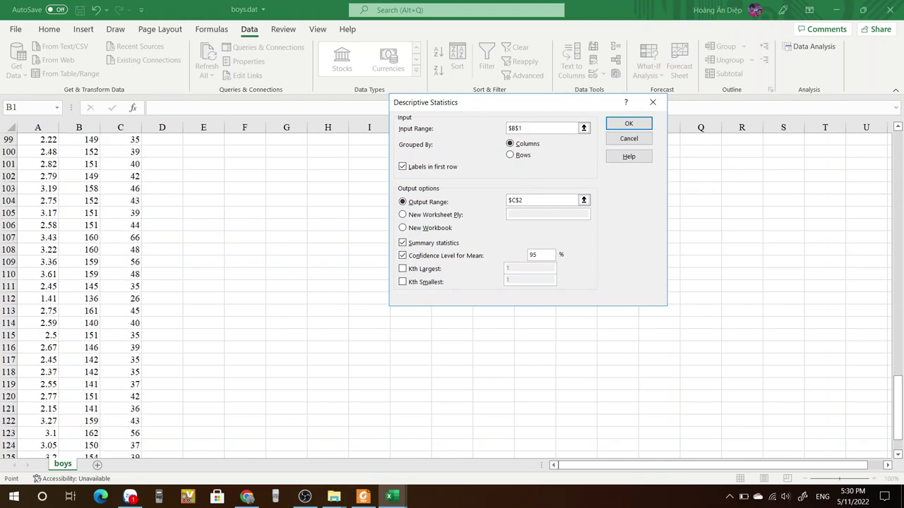
{"action": "scroll", "coordinate": [212, 296], "scroll_direction": "down", "scroll_amount": 5}
{"action": "left_click", "coordinate": [79, 324], "text": "shift"}
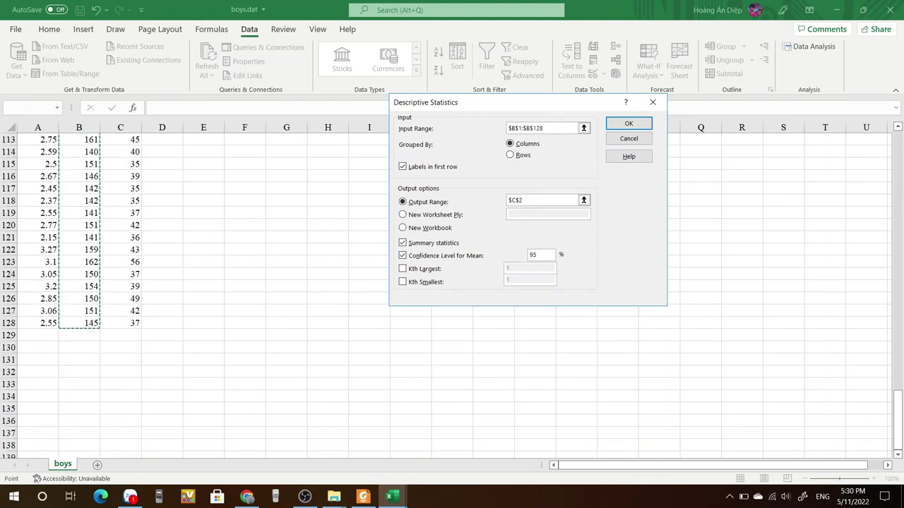
{"action": "scroll", "coordinate": [212, 297], "scroll_direction": "up", "scroll_amount": 20}
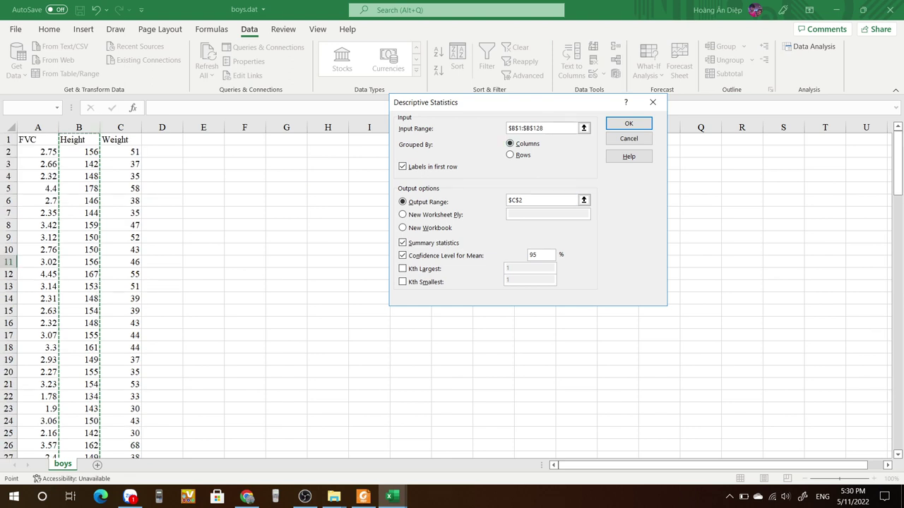
{"action": "left_click", "coordinate": [403, 167]}
{"action": "left_click", "coordinate": [402, 166]}
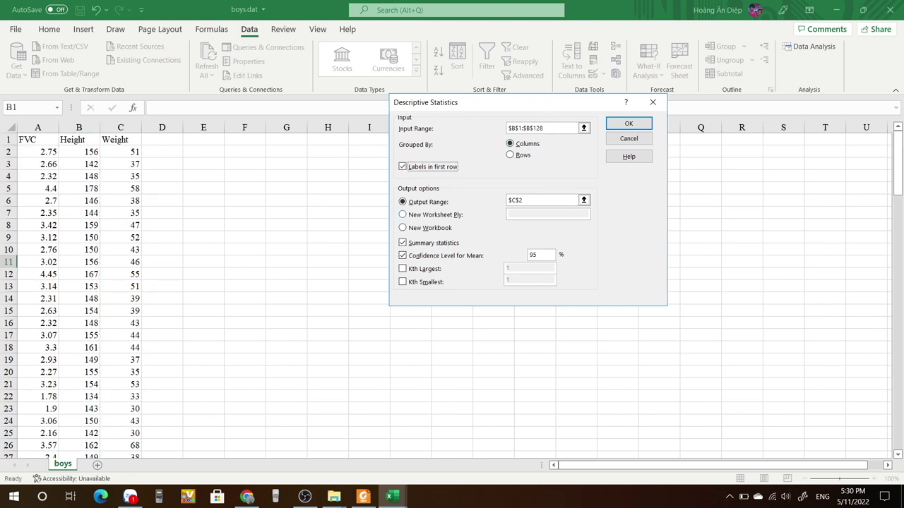
Step: Set the output range to E2 and run the analysis with summary statistics and a 95% confidence level for the mean
{"action": "key", "text": "Tab"}
{"action": "key", "text": "Tab"}
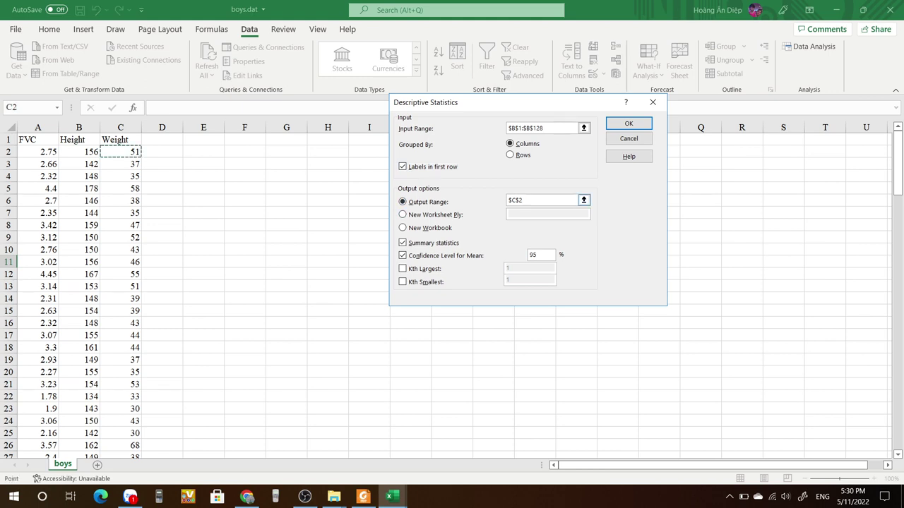
{"action": "key", "text": "BackSpace"}
{"action": "left_click", "coordinate": [204, 152]}
{"action": "key", "text": "Tab"}
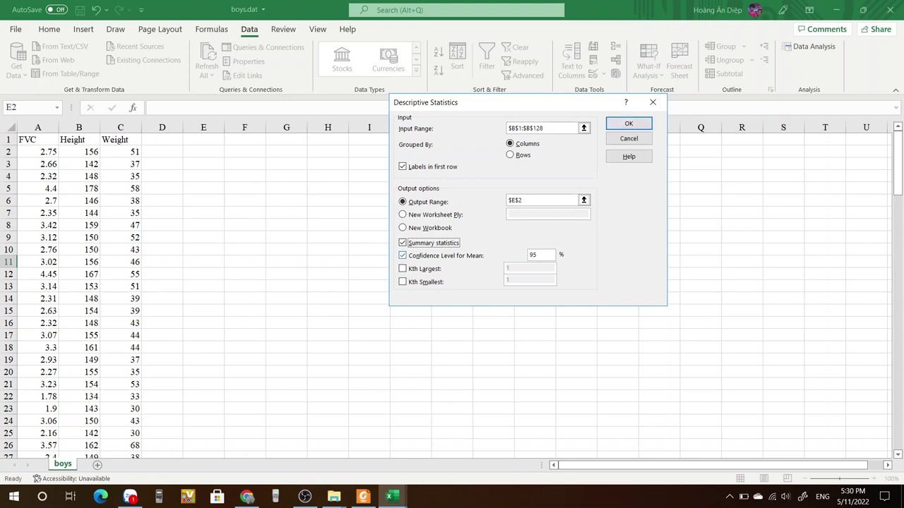
{"action": "left_click", "coordinate": [628, 123]}
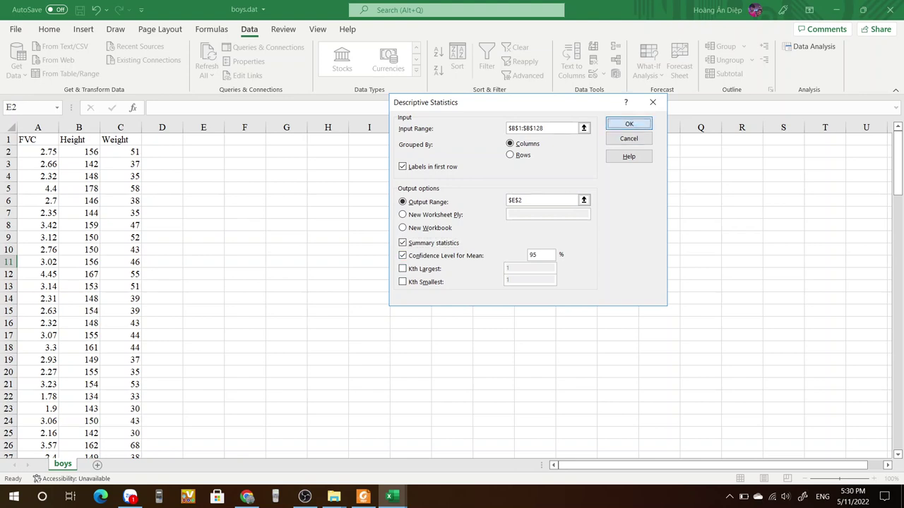
Step: Fit the widths of columns E and F to the Height statistics and select the mean value in F4
{"action": "double_click", "coordinate": [225, 127]}
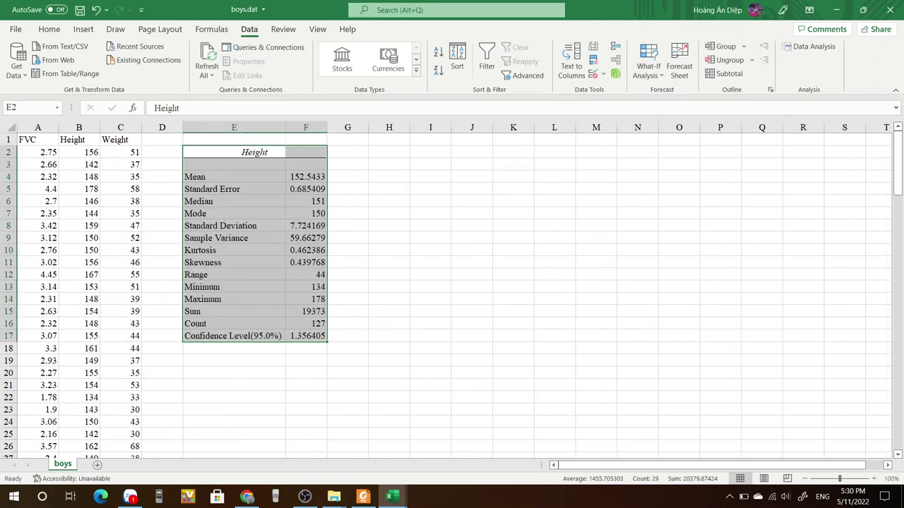
{"action": "double_click", "coordinate": [327, 127]}
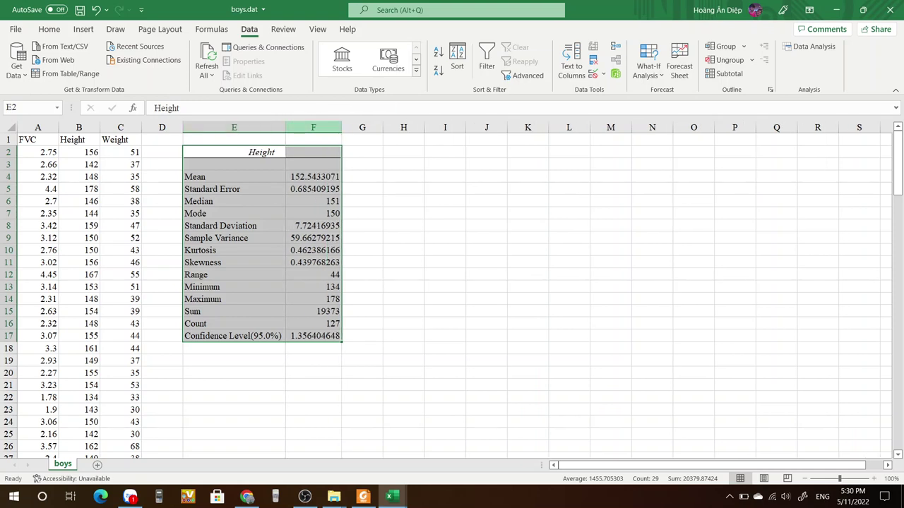
{"action": "left_click", "coordinate": [310, 177]}
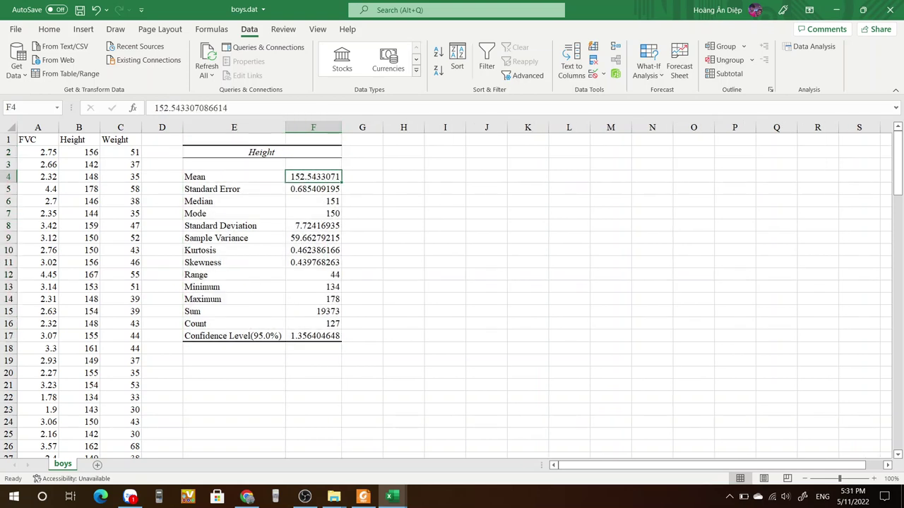
{"action": "left_click", "coordinate": [79, 152]}
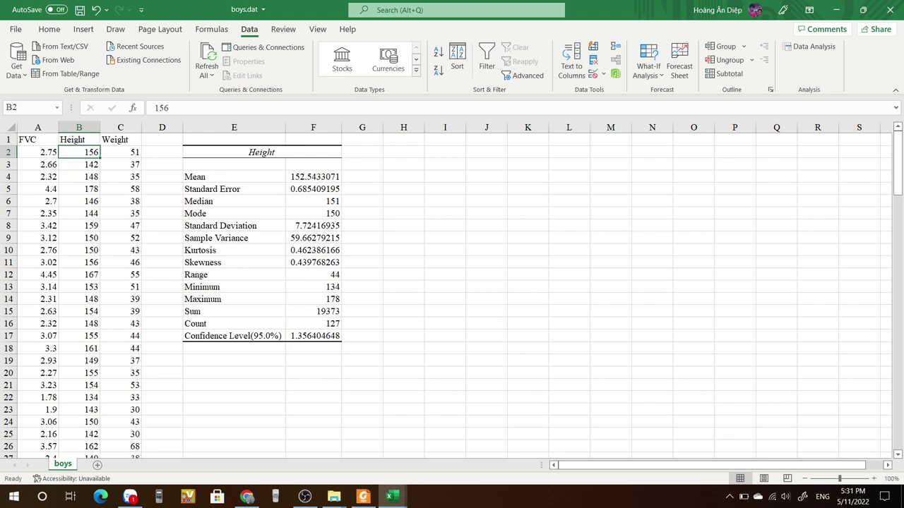
{"action": "left_click", "coordinate": [313, 177]}
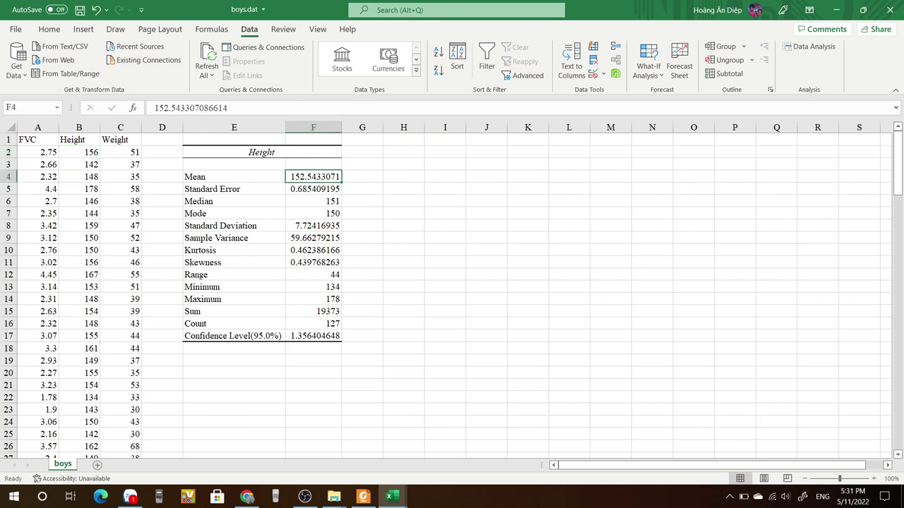
Step: Label the mean in G4 as "Trung bình mẫu" and the standard deviation in G8 as "Độ lệch chuẩn mẫu"
{"action": "left_click", "coordinate": [362, 178]}
{"action": "type", "text": "Trung bình mâẫu"}
{"action": "left_click", "coordinate": [363, 226]}
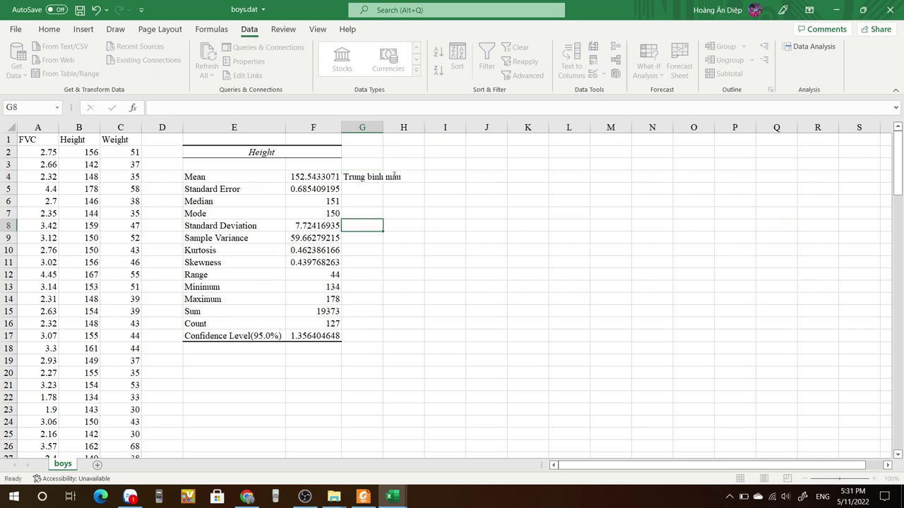
{"action": "type", "text": "Đo"}
{"action": "type", "text": "ộ lệch"}
{"action": "type", "text": " chuẩn mẫu"}
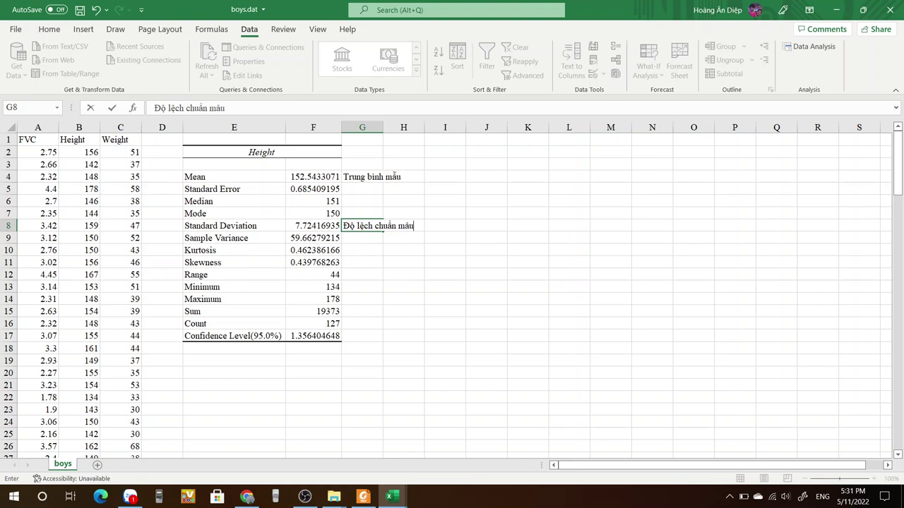
{"action": "key", "text": "Return"}
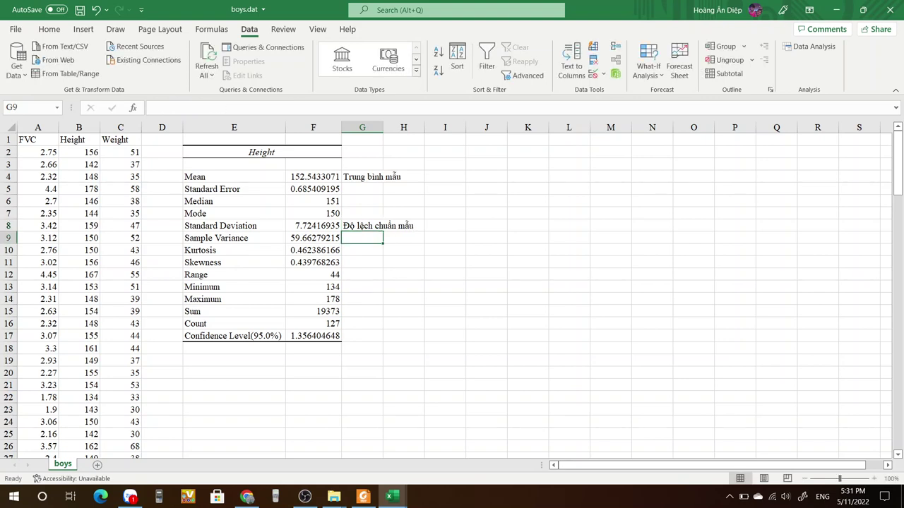
Step: Label the sample variance in G9 as "Phương sai mẫu" and the count in G16 as "Cỡ mẫu"
{"action": "type", "text": "Phương"}
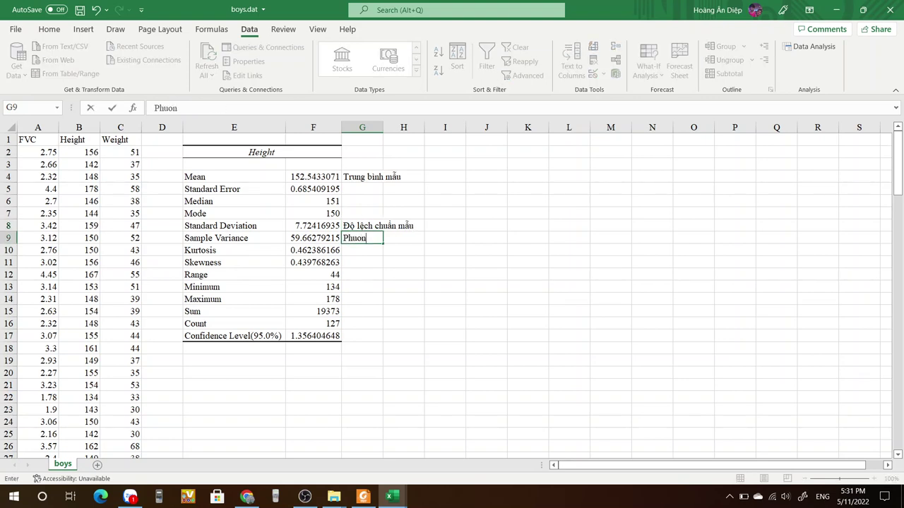
{"action": "type", "text": " sai mẫu"}
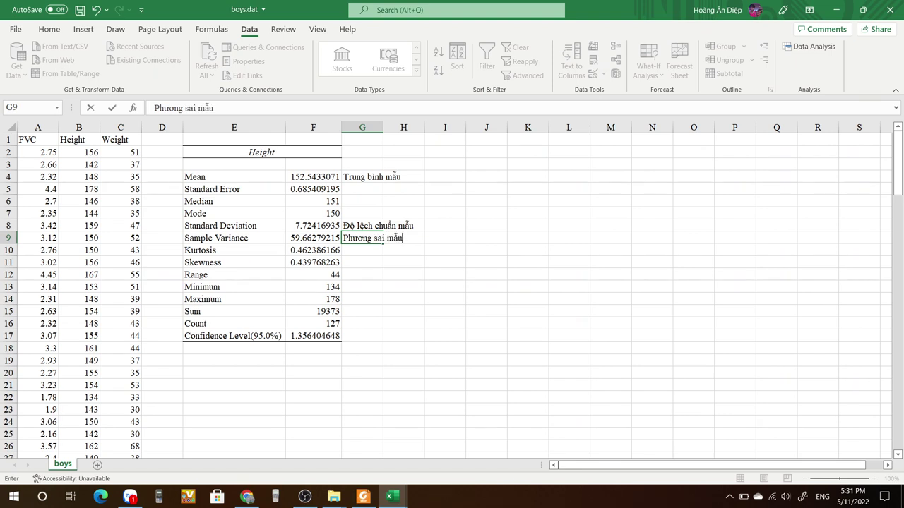
{"action": "left_click", "coordinate": [363, 324]}
{"action": "type", "text": "Cờ m"}
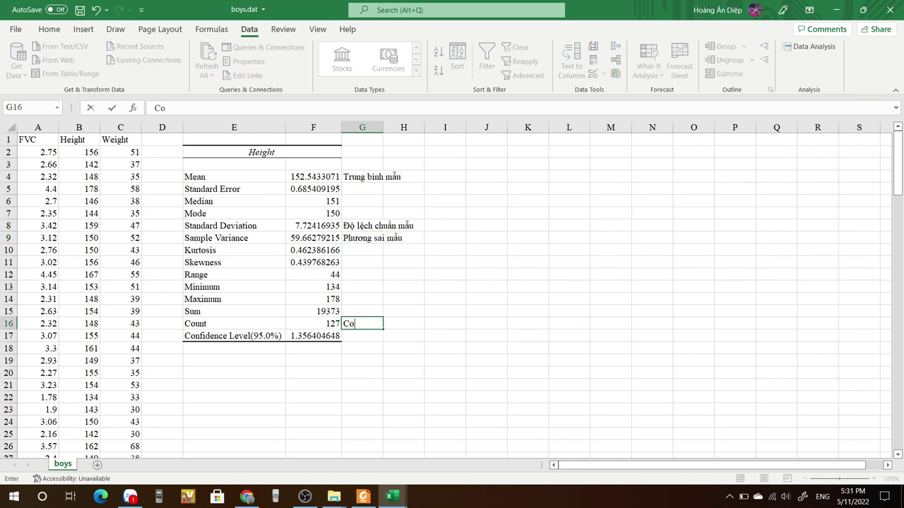
{"action": "type", "text": "âu"}
{"action": "left_click", "coordinate": [404, 336]}
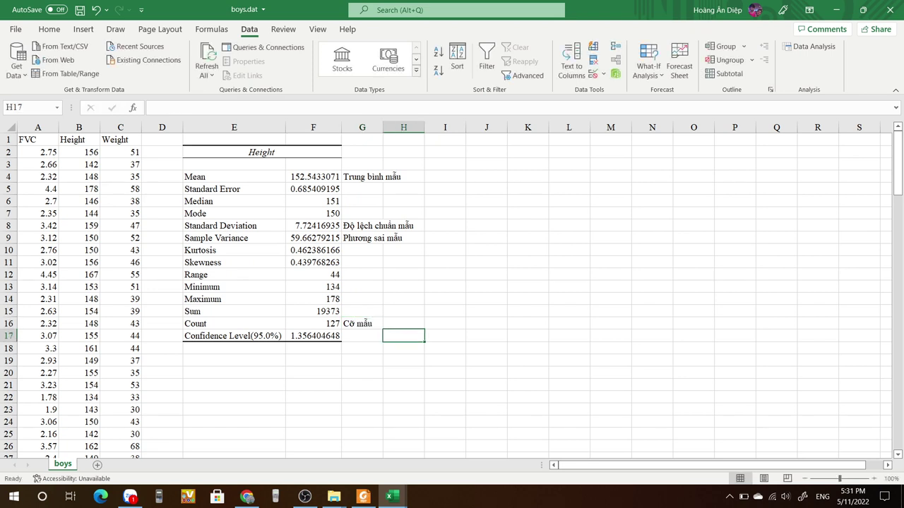
Step: Make the Confidence Level(95.0%) value in F17 bold
{"action": "left_click", "coordinate": [313, 336]}
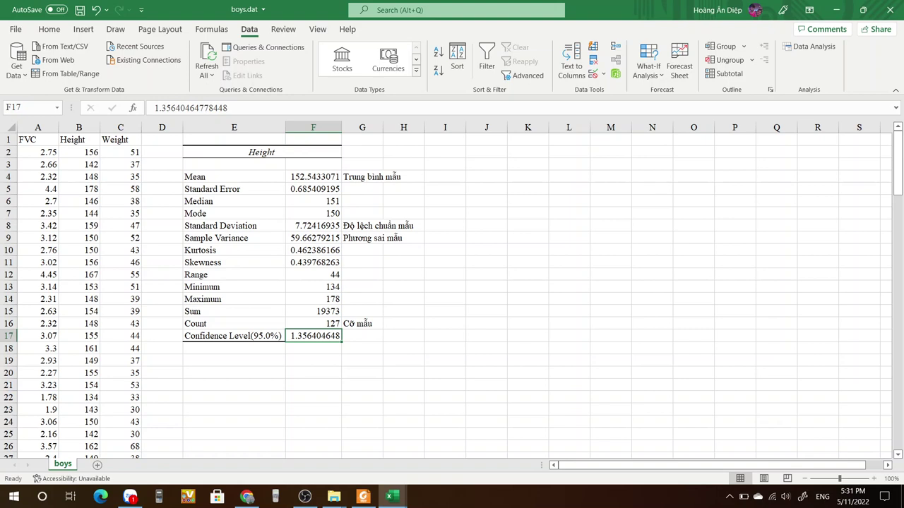
{"action": "key", "text": "ctrl+b"}
{"action": "left_click", "coordinate": [403, 349]}
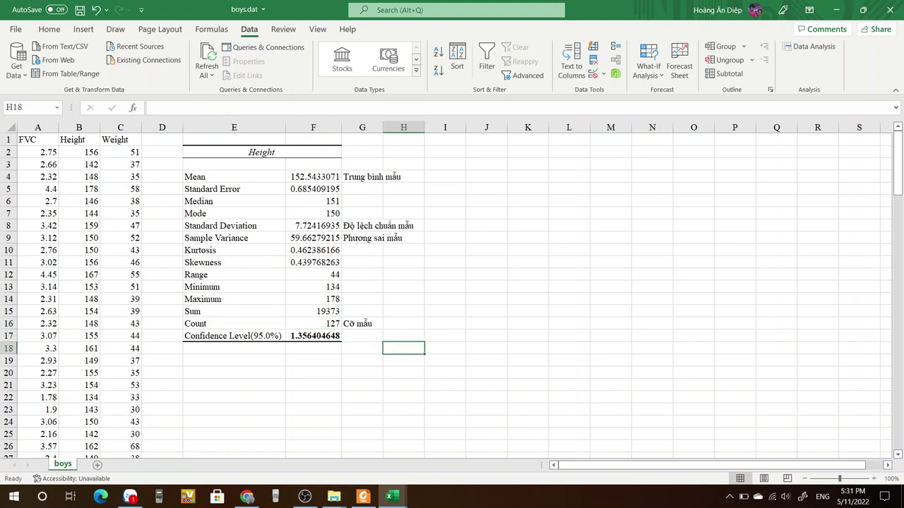
Step: Examine the Height statistics table, especially the mean and the 95% confidence level value
{"action": "left_click_drag", "start_coordinate": [233, 164], "coordinate": [403, 335]}
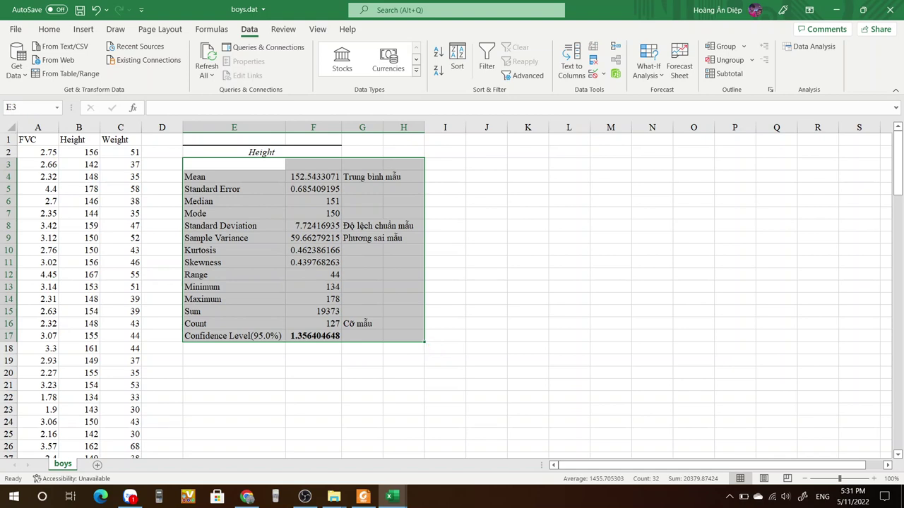
{"action": "left_click", "coordinate": [234, 360]}
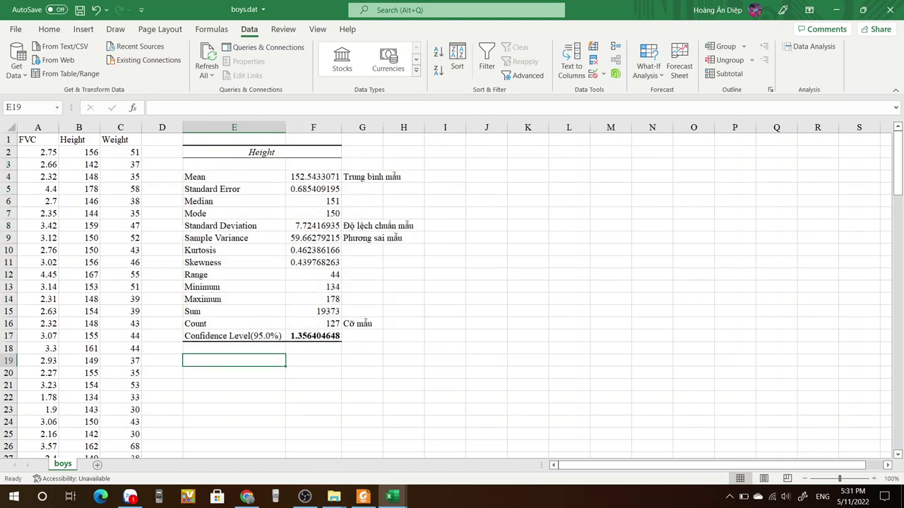
{"action": "left_click", "coordinate": [313, 178]}
{"action": "left_click", "coordinate": [313, 336]}
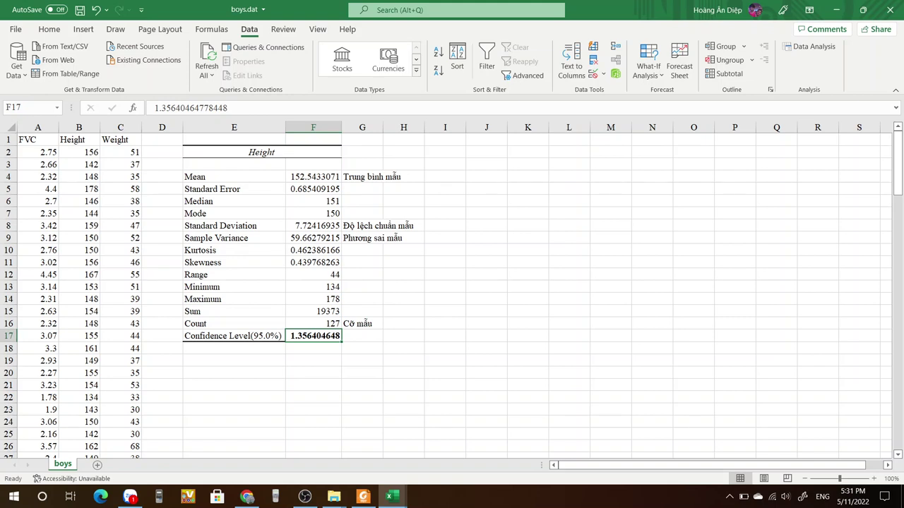
{"action": "left_click", "coordinate": [313, 361]}
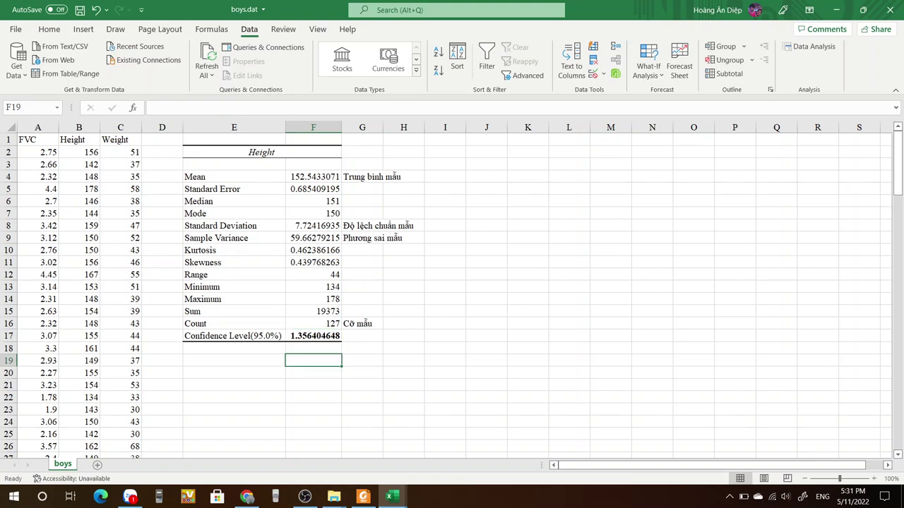
{"action": "mouse_move", "coordinate": [334, 496]}
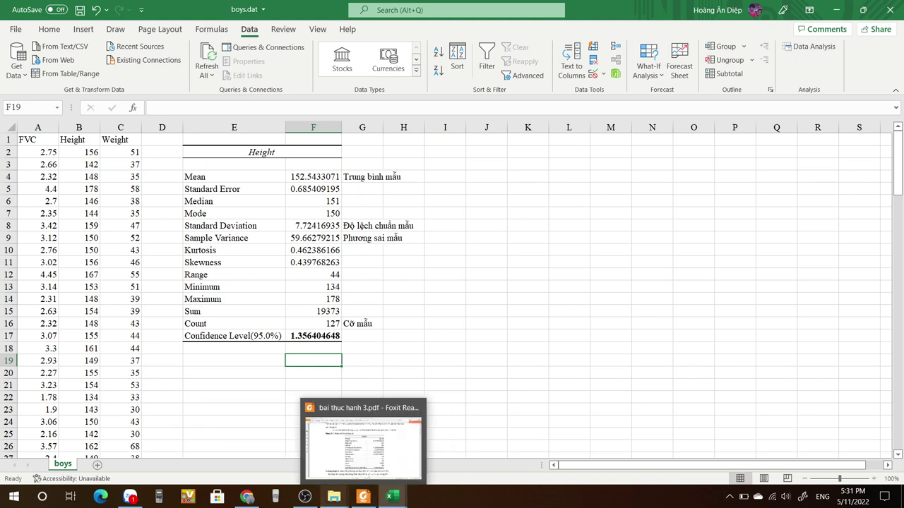
{"action": "mouse_move", "coordinate": [304, 496]}
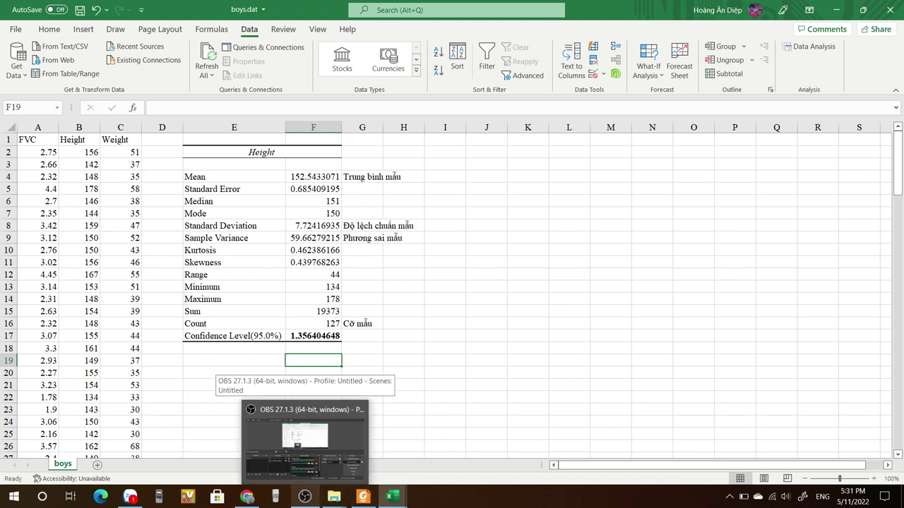
{"action": "left_click", "coordinate": [569, 409]}
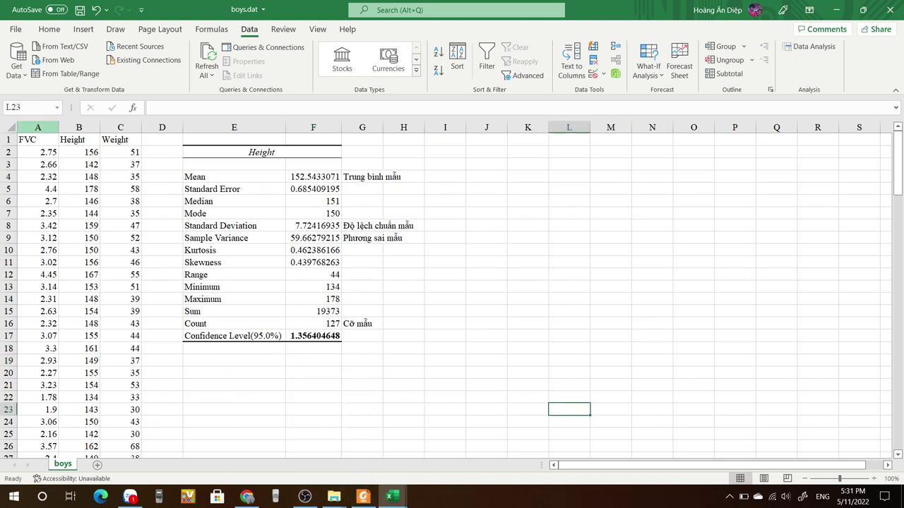
Step: Copy the FVC, Height and Weight columns A:C into a new worksheet, starting at A1
{"action": "left_click_drag", "start_coordinate": [37, 127], "coordinate": [120, 127]}
{"action": "key", "text": "ctrl+c"}
{"action": "left_click", "coordinate": [97, 465]}
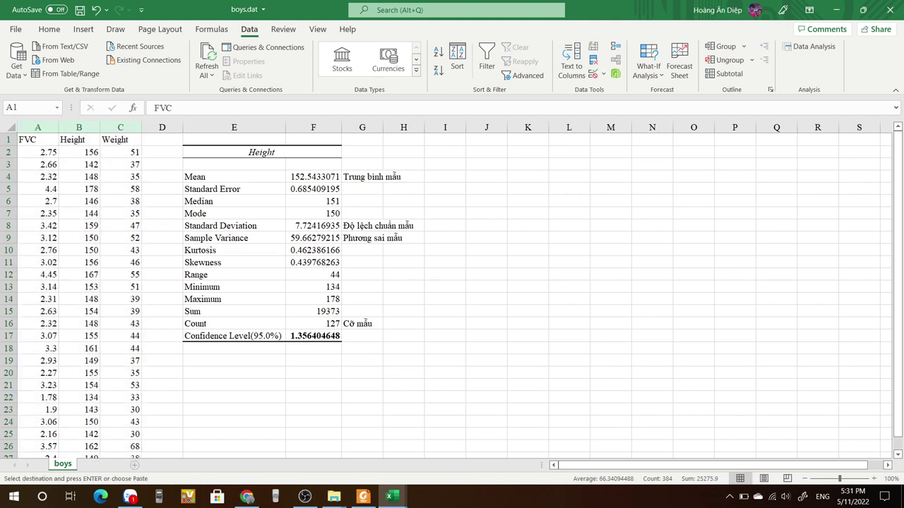
{"action": "key", "text": "ctrl+v"}
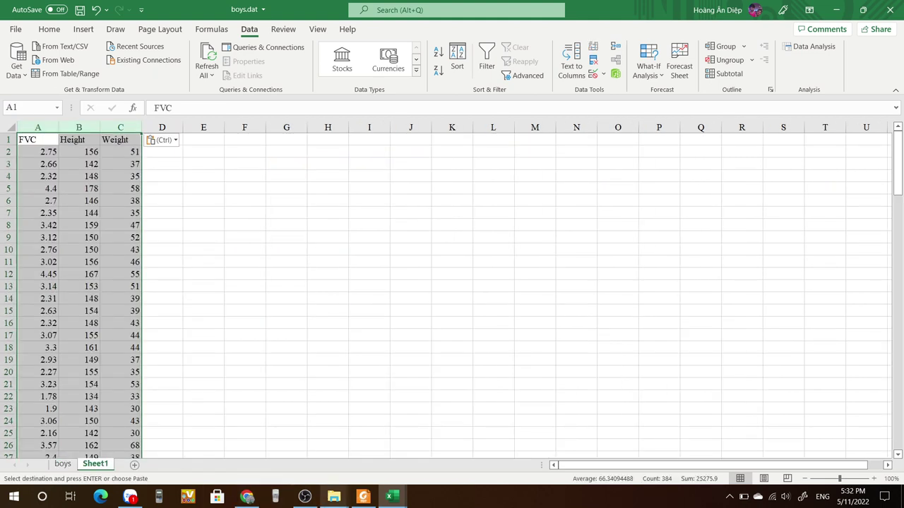
Step: Switch to the practice PDF in Foxit Reader and read section 3.2 on the two-sample mean tests and the one-sample approach
{"action": "mouse_move", "coordinate": [334, 497]}
{"action": "left_click", "coordinate": [363, 496]}
{"action": "scroll", "coordinate": [459, 255], "scroll_direction": "down", "scroll_amount": 5}
{"action": "scroll", "coordinate": [459, 254], "scroll_direction": "down", "scroll_amount": 10}
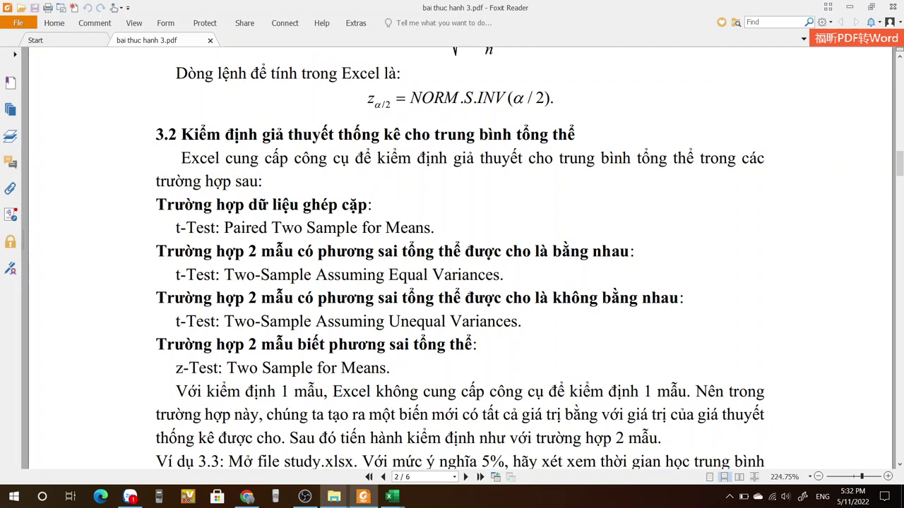
{"action": "left_click_drag", "start_coordinate": [224, 228], "coordinate": [434, 228]}
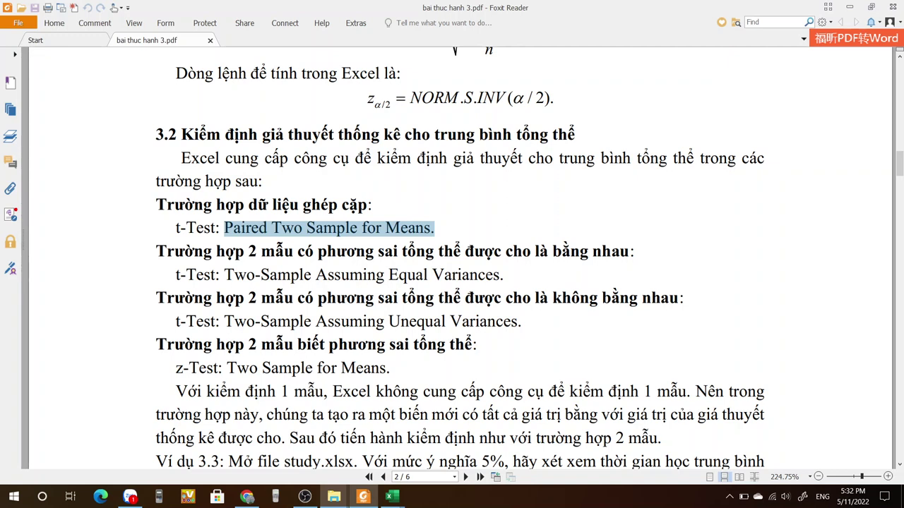
{"action": "left_click", "coordinate": [283, 298]}
{"action": "left_click_drag", "start_coordinate": [261, 251], "coordinate": [629, 252]}
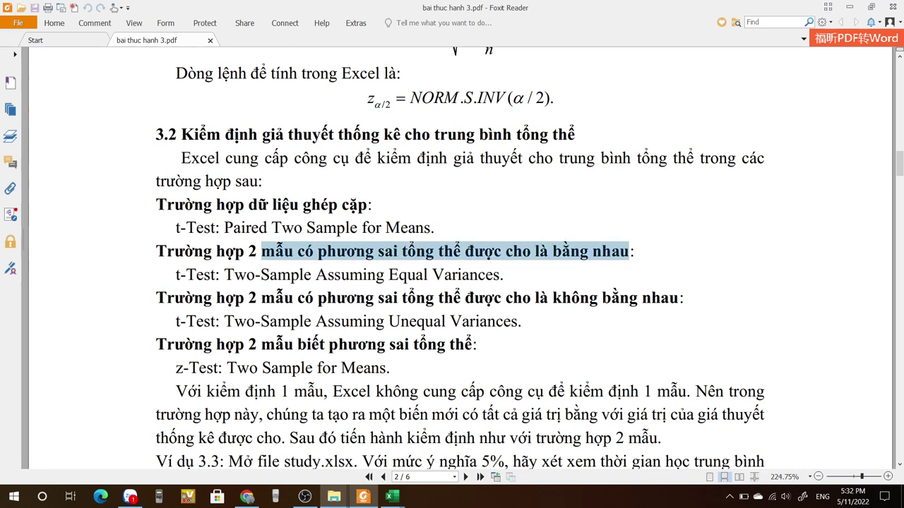
{"action": "left_click", "coordinate": [424, 275]}
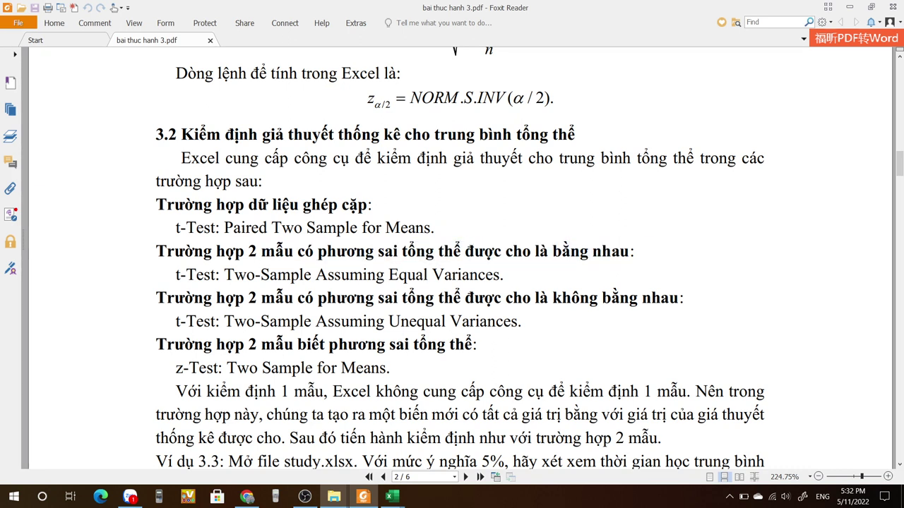
{"action": "left_click_drag", "start_coordinate": [211, 275], "coordinate": [504, 275]}
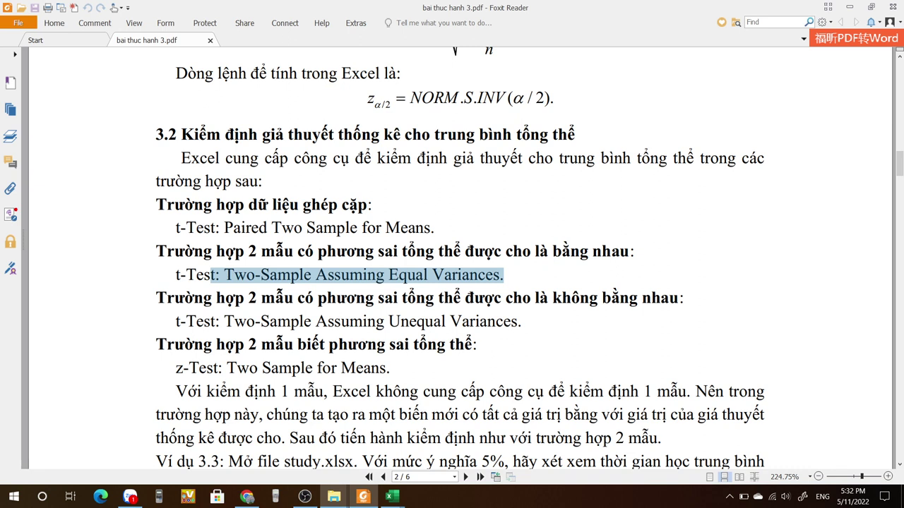
{"action": "left_click_drag", "start_coordinate": [225, 322], "coordinate": [519, 322]}
{"action": "left_click_drag", "start_coordinate": [389, 321], "coordinate": [518, 321]}
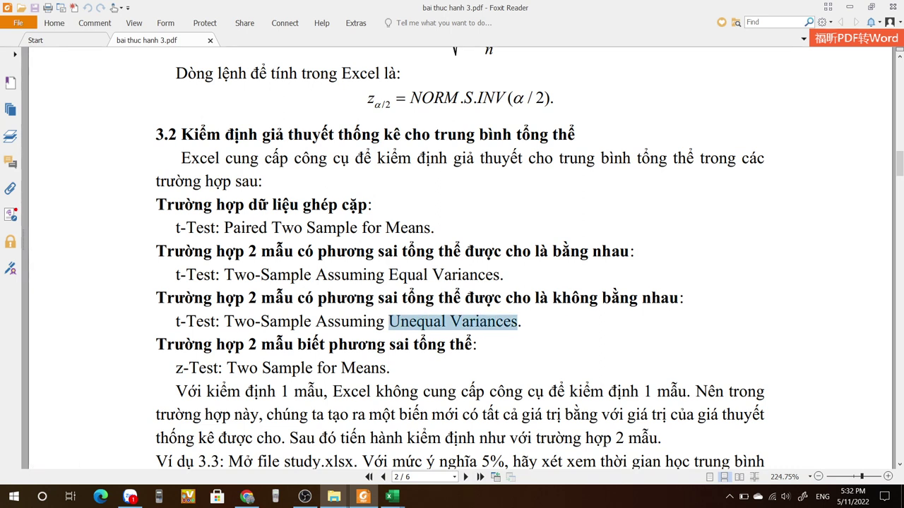
{"action": "left_click_drag", "start_coordinate": [227, 368], "coordinate": [390, 367]}
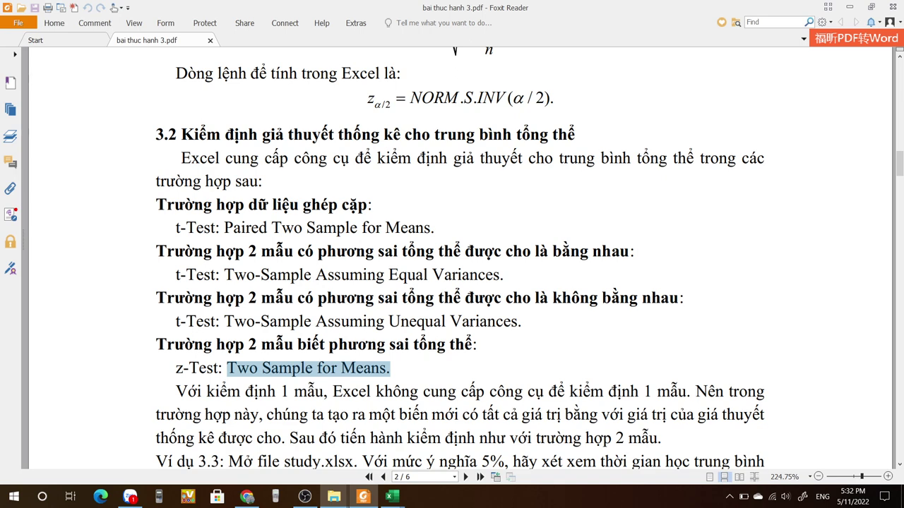
{"action": "scroll", "coordinate": [459, 261], "scroll_direction": "down", "scroll_amount": 3}
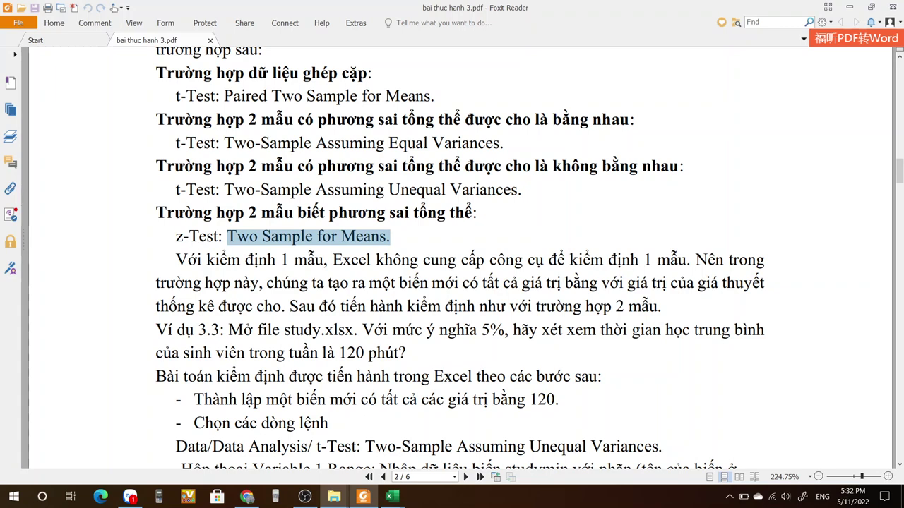
{"action": "left_click_drag", "start_coordinate": [350, 260], "coordinate": [668, 259]}
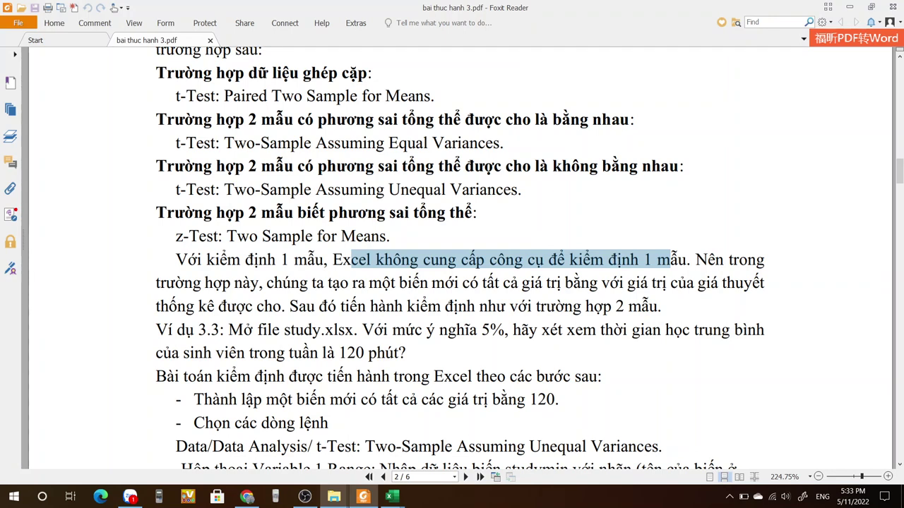
{"action": "left_click", "coordinate": [289, 306]}
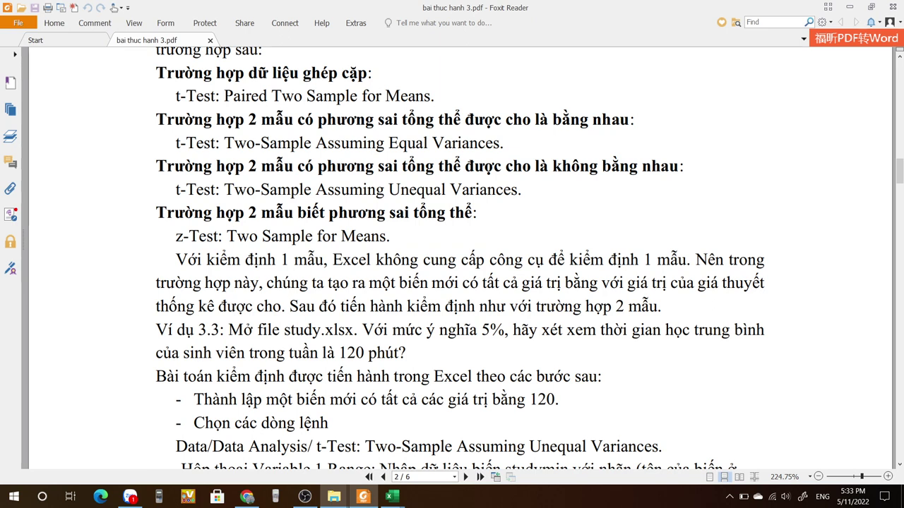
{"action": "scroll", "coordinate": [459, 254], "scroll_direction": "down", "scroll_amount": 2}
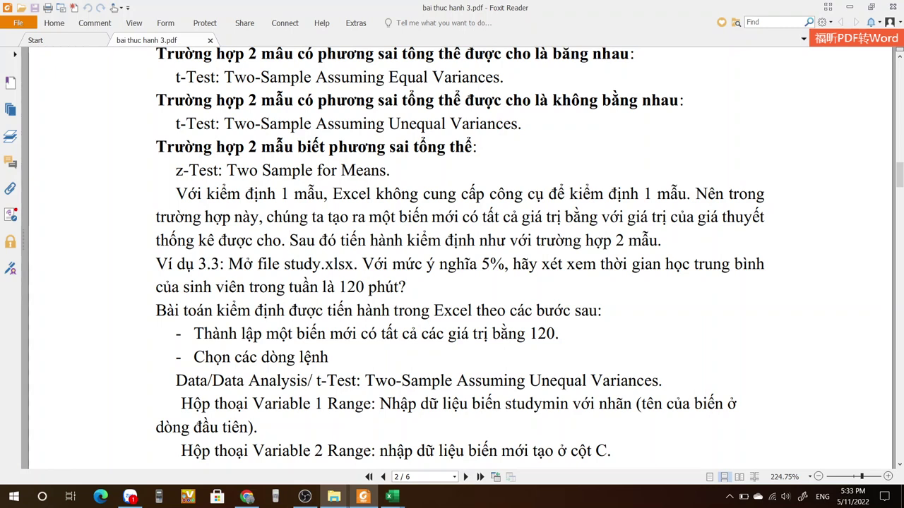
Step: Open study.xlsx from the "Datasets for IT students" folder in Excel and look over its studymin data
{"action": "mouse_move", "coordinate": [334, 497]}
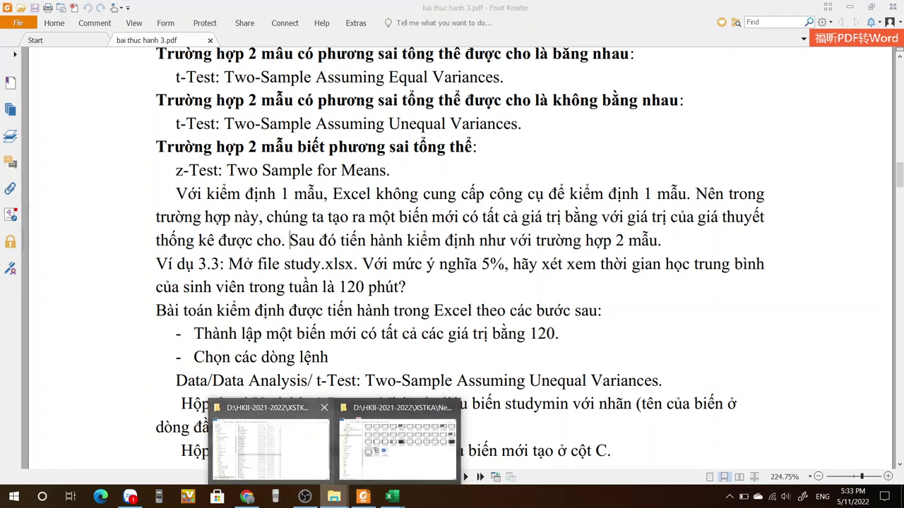
{"action": "left_click", "coordinate": [272, 441]}
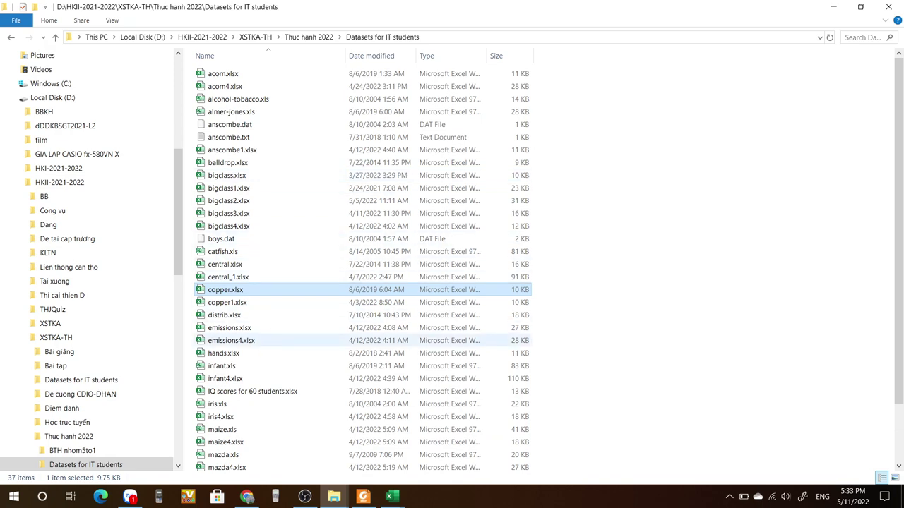
{"action": "scroll", "coordinate": [268, 371], "scroll_direction": "down", "scroll_amount": 2}
{"action": "double_click", "coordinate": [233, 426]}
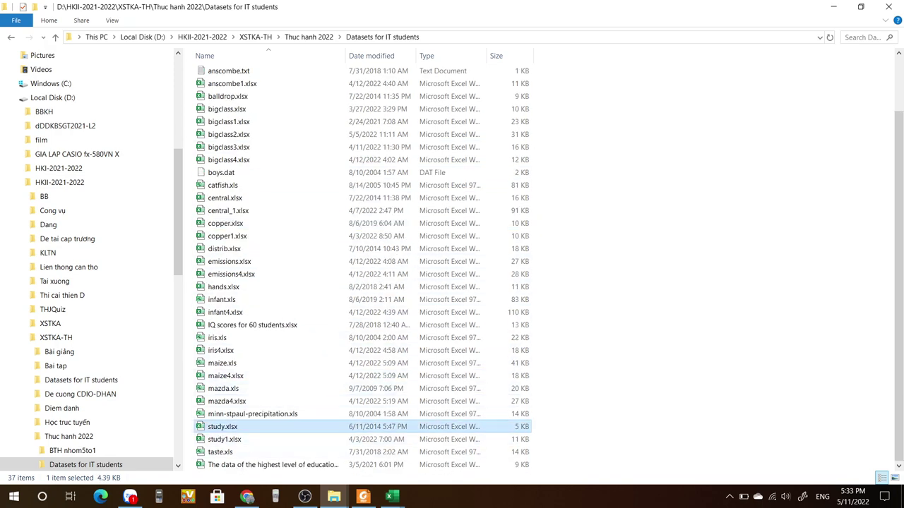
{"action": "key", "text": "alt+Tab"}
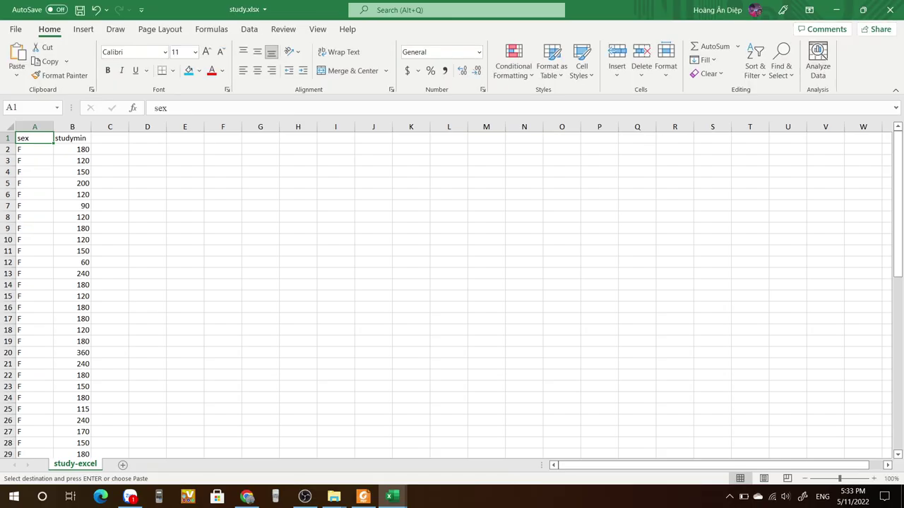
{"action": "left_click", "coordinate": [72, 149]}
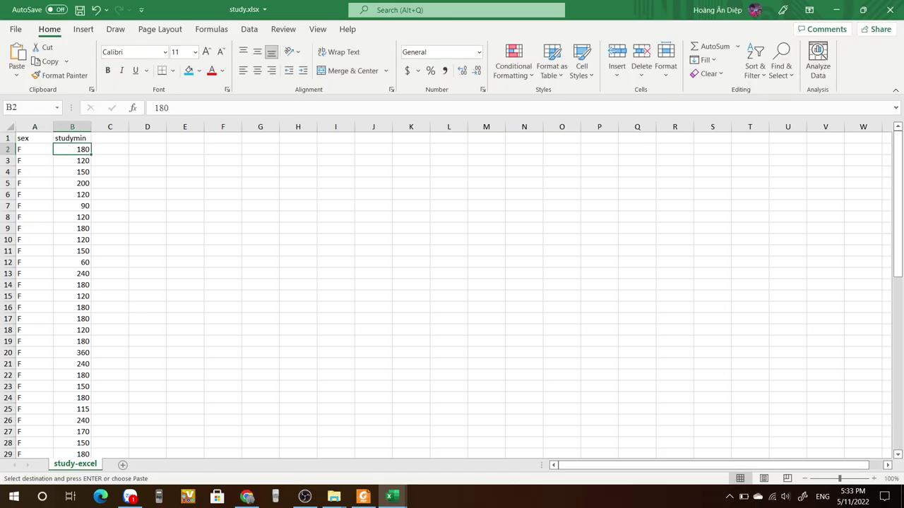
{"action": "scroll", "coordinate": [452, 296], "scroll_direction": "down", "scroll_amount": 2}
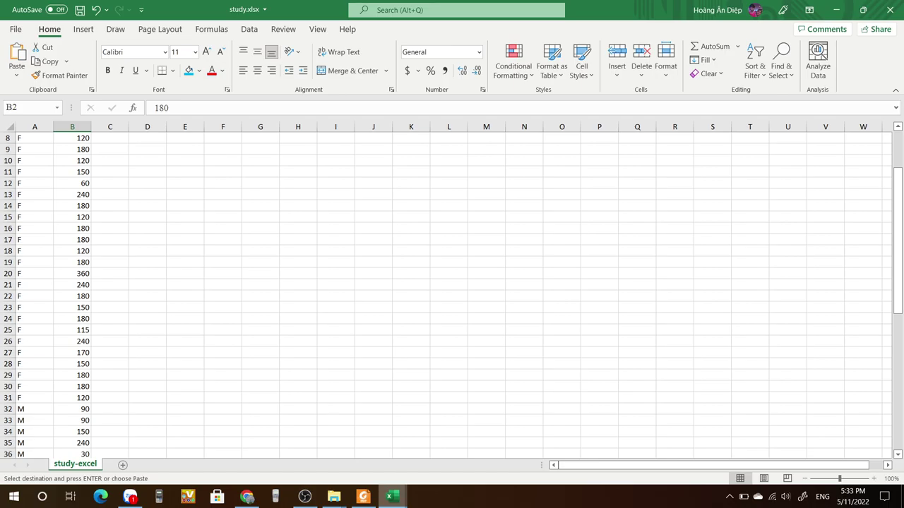
Step: Switch back to the PDF and read Example 3.3's question, test procedure and sample output table
{"action": "left_click", "coordinate": [363, 496]}
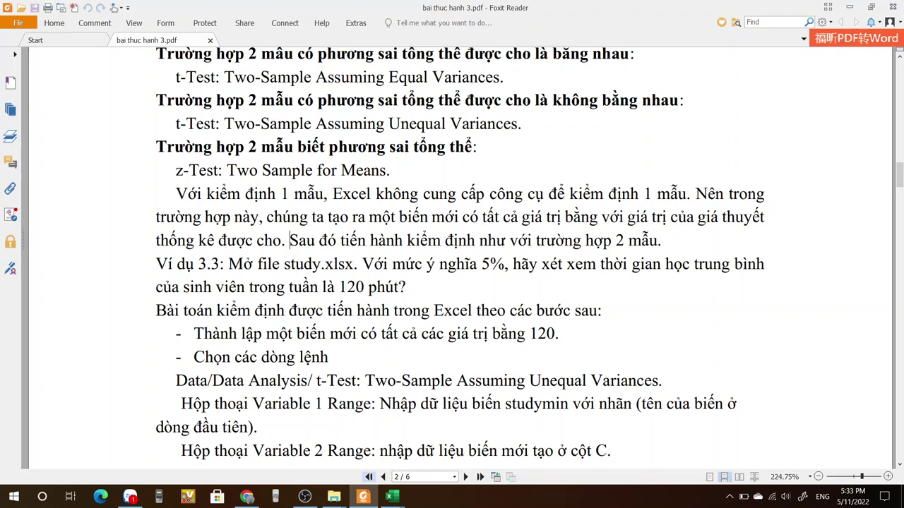
{"action": "scroll", "coordinate": [459, 254], "scroll_direction": "down", "scroll_amount": 10}
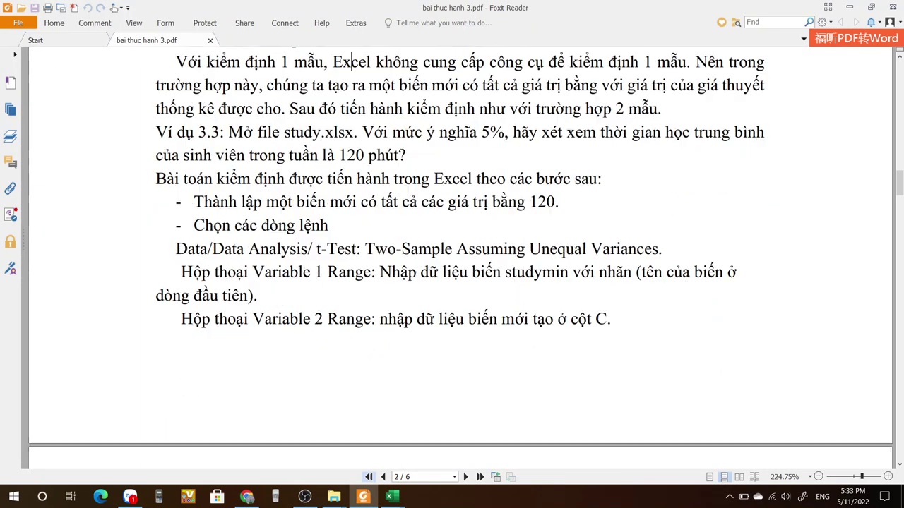
{"action": "scroll", "coordinate": [459, 255], "scroll_direction": "down", "scroll_amount": 3}
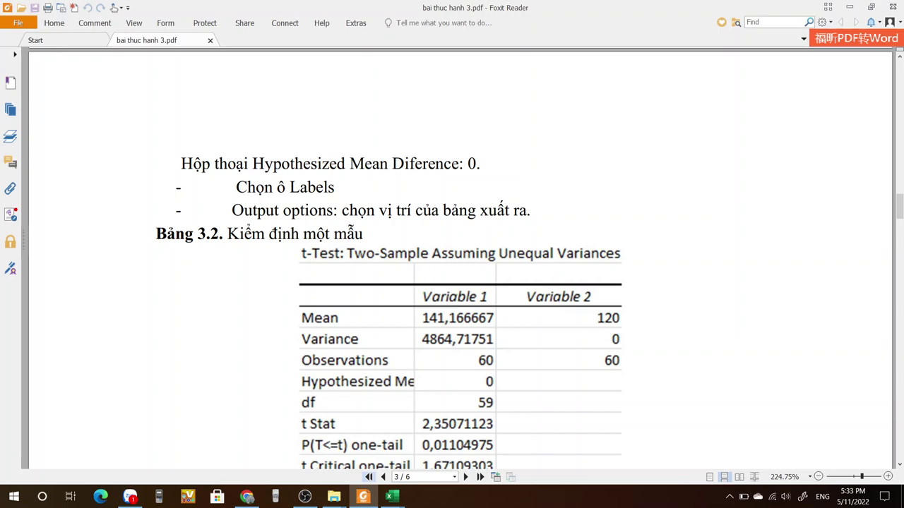
{"action": "scroll", "coordinate": [459, 254], "scroll_direction": "up", "scroll_amount": 9}
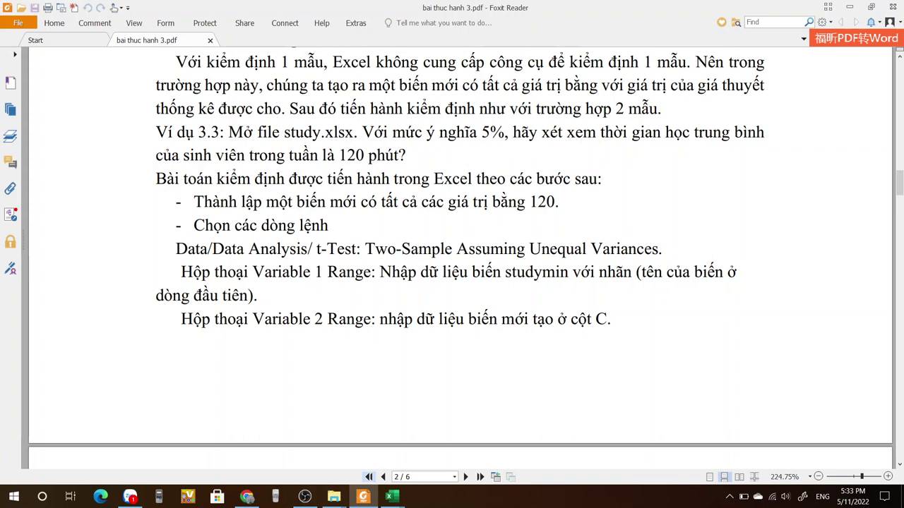
{"action": "left_click_drag", "start_coordinate": [338, 155], "coordinate": [407, 156]}
{"action": "left_click_drag", "start_coordinate": [361, 133], "coordinate": [407, 155]}
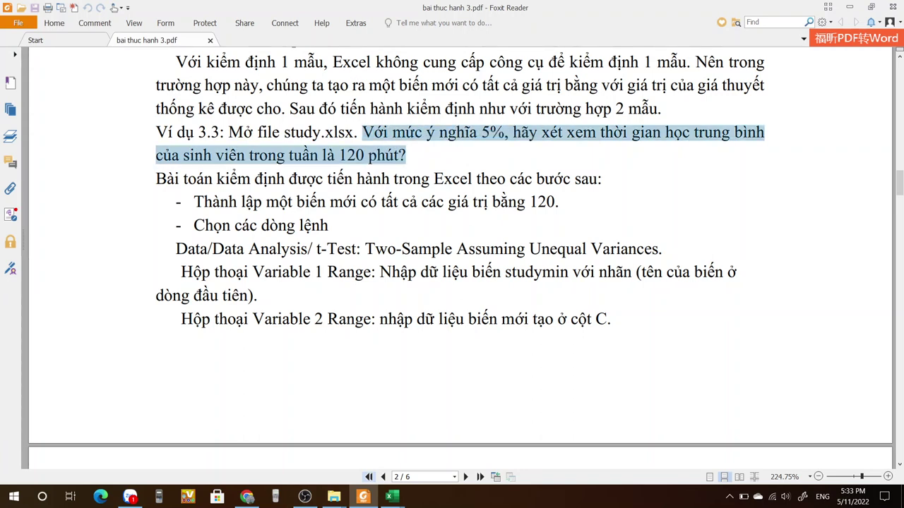
{"action": "left_click", "coordinate": [417, 156]}
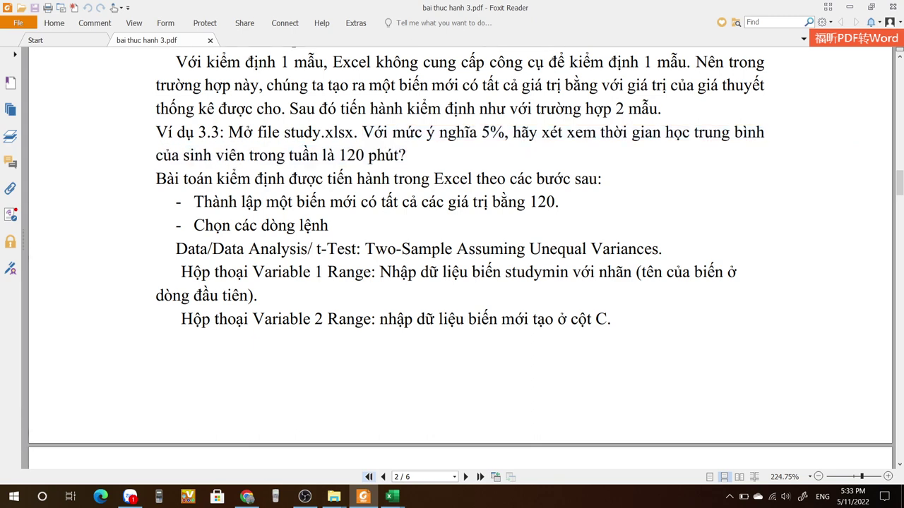
Step: Return to study.xlsx in Excel, copy the studymin header from B1 to C1 and extend it to "studymin_gt"
{"action": "key", "text": "alt+Tab"}
{"action": "scroll", "coordinate": [452, 289], "scroll_direction": "up", "scroll_amount": 3}
{"action": "left_click", "coordinate": [35, 139]}
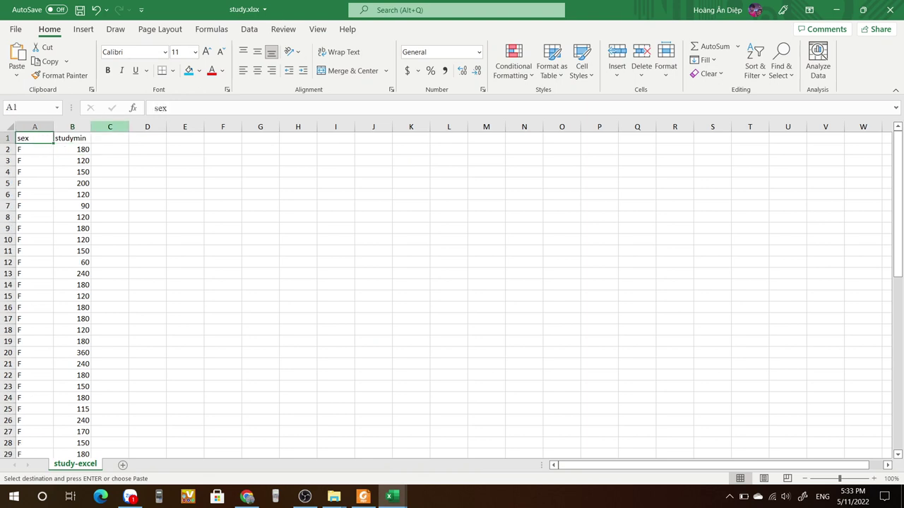
{"action": "left_click", "coordinate": [110, 150]}
{"action": "left_click", "coordinate": [110, 139]}
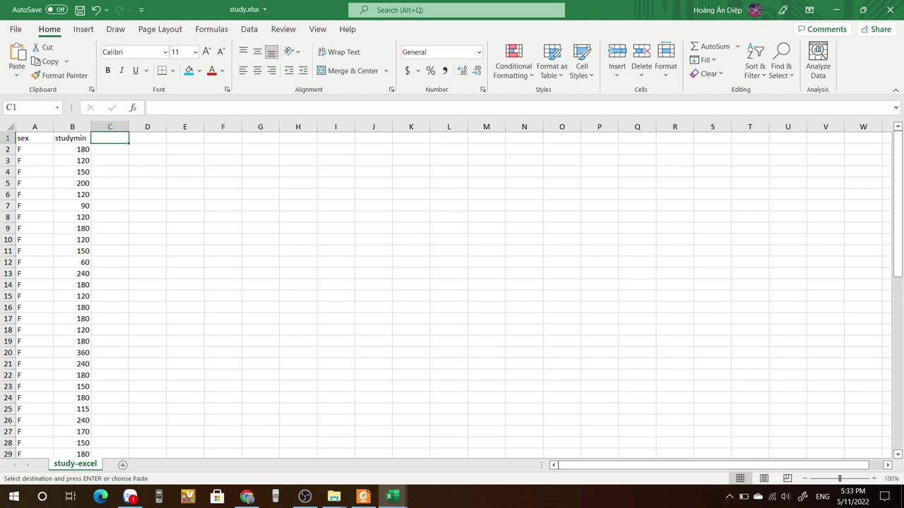
{"action": "left_click", "coordinate": [72, 138]}
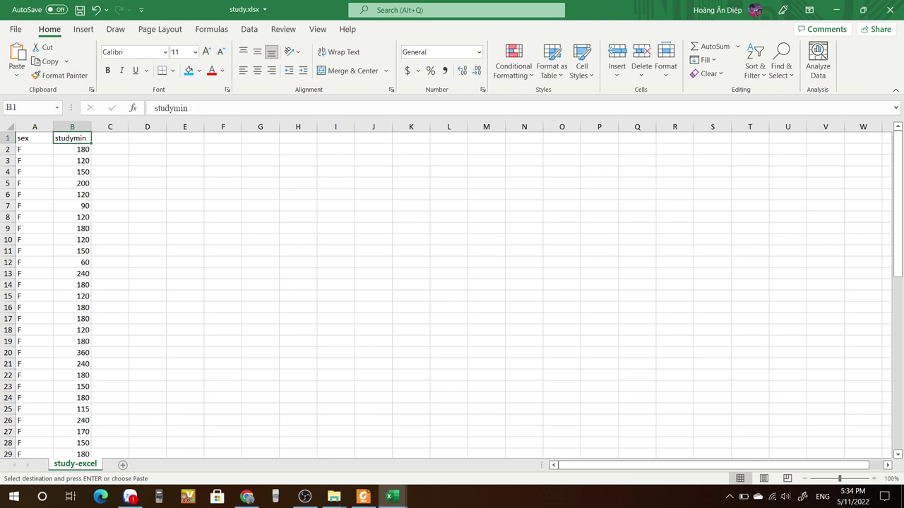
{"action": "left_click", "coordinate": [110, 138]}
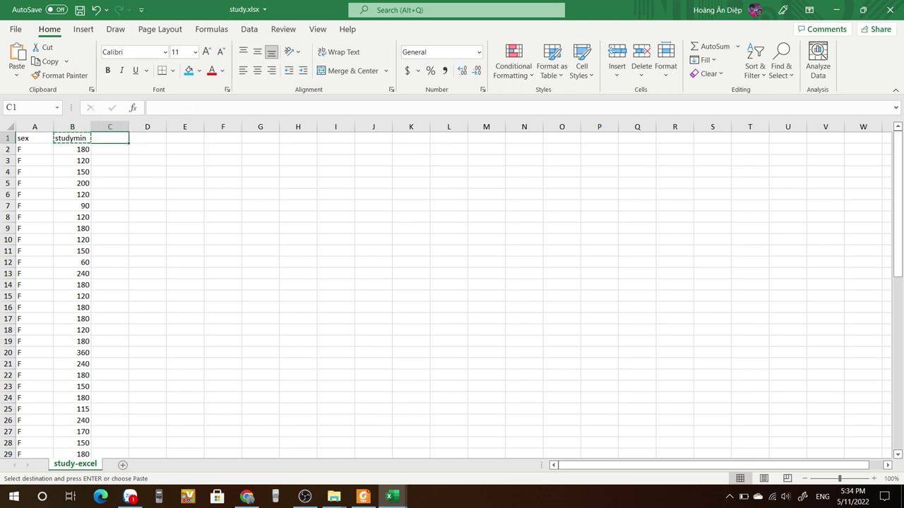
{"action": "key", "text": "ctrl+v"}
{"action": "key", "text": "F2"}
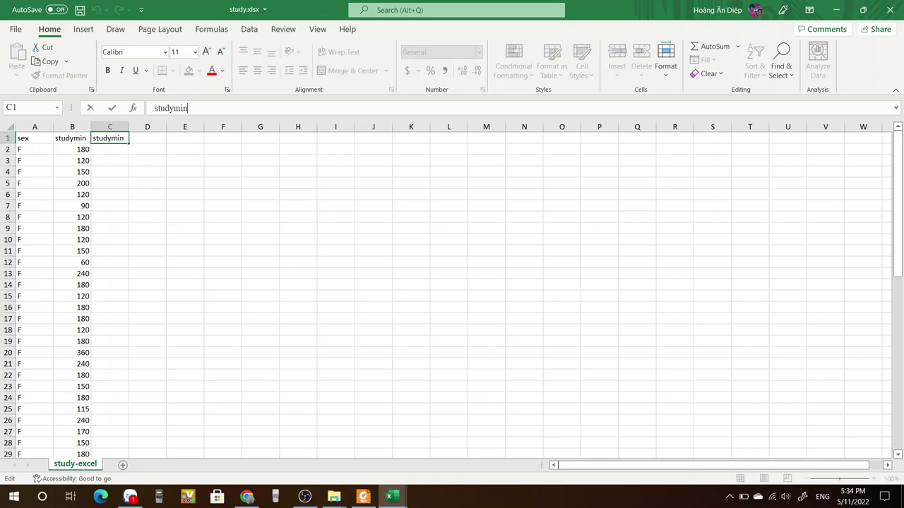
{"action": "type", "text": "_gt"}
{"action": "key", "text": "Return"}
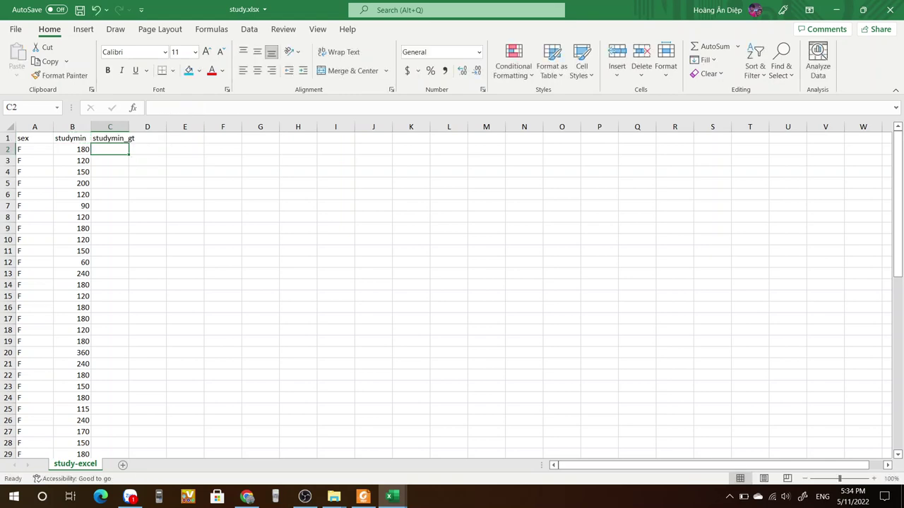
Step: Enter 120 in C2 and fill it down the studymin_gt column for all data rows
{"action": "type", "text": "120"}
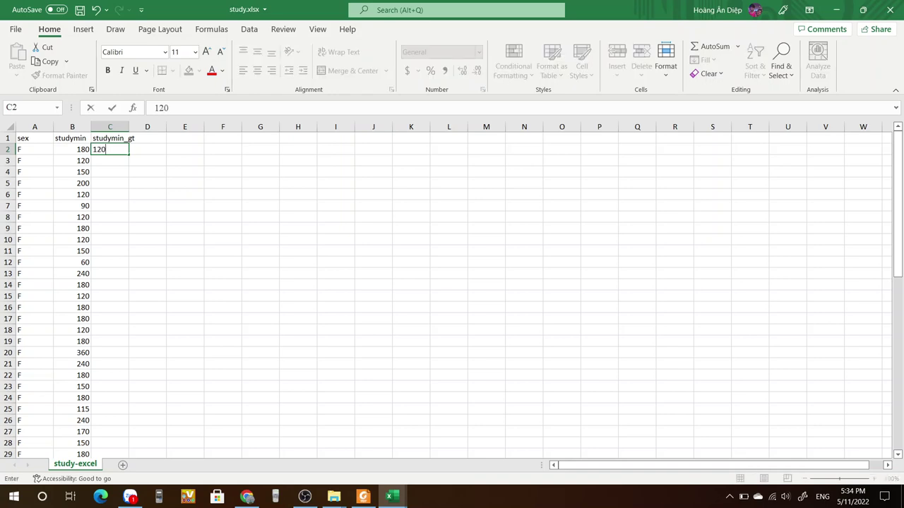
{"action": "key", "text": "Return"}
{"action": "key", "text": "Up"}
{"action": "left_click_drag", "start_coordinate": [129, 154], "coordinate": [131, 443]}
{"action": "scroll", "coordinate": [131, 442], "scroll_direction": "up", "scroll_amount": 12}
{"action": "left_click", "coordinate": [336, 240]}
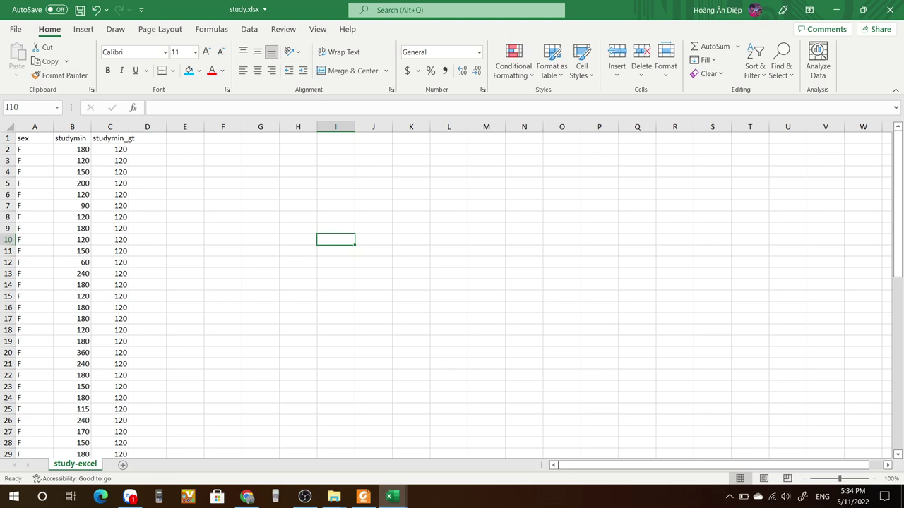
{"action": "left_click", "coordinate": [72, 149]}
{"action": "left_click", "coordinate": [110, 149]}
{"action": "left_click", "coordinate": [72, 161]}
{"action": "left_click", "coordinate": [111, 173]}
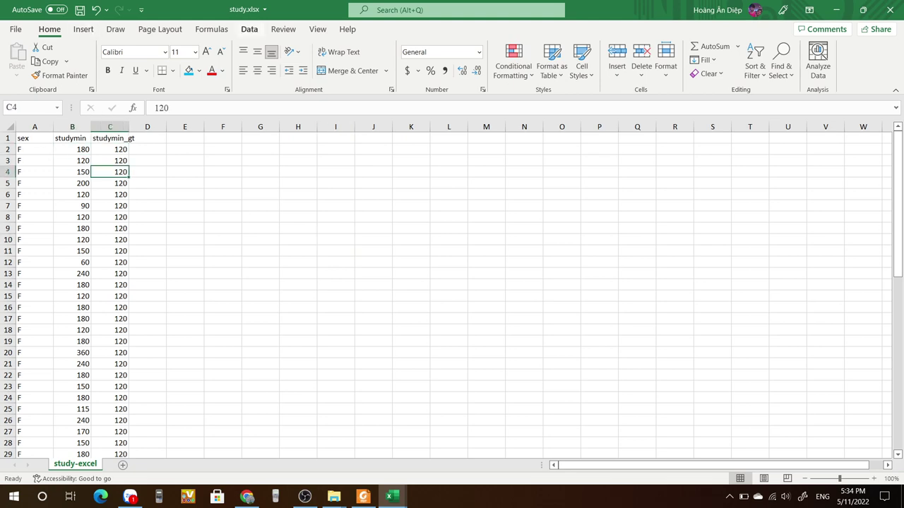
Step: Start the t-Test: Two-Sample Assuming Unequal Variances analysis and set its Variable 1 Range to the studymin data, $B$1:$B$61
{"action": "left_click", "coordinate": [250, 29]}
{"action": "left_click", "coordinate": [809, 46]}
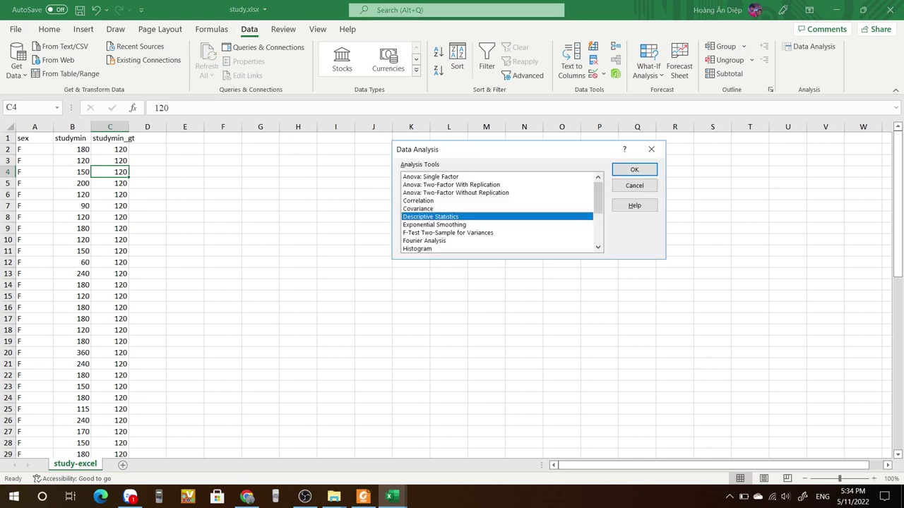
{"action": "scroll", "coordinate": [498, 212], "scroll_direction": "down", "scroll_amount": 3}
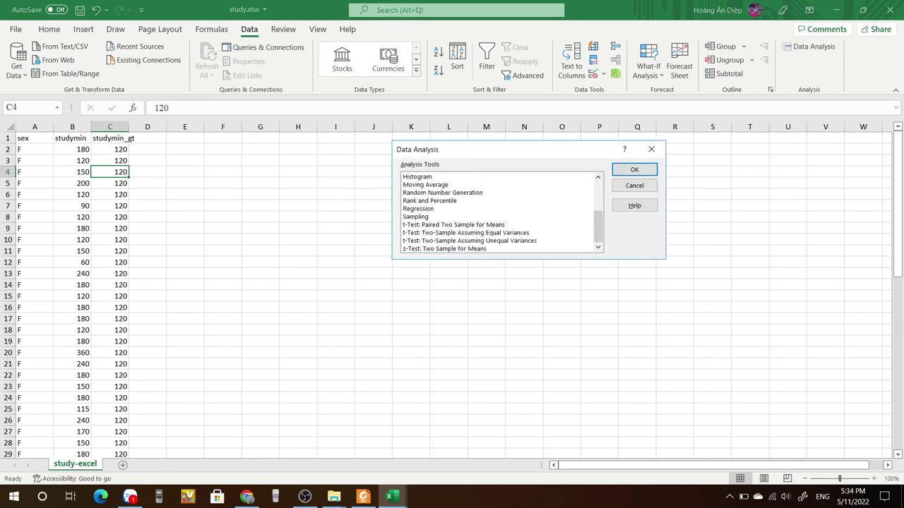
{"action": "left_click", "coordinate": [469, 240]}
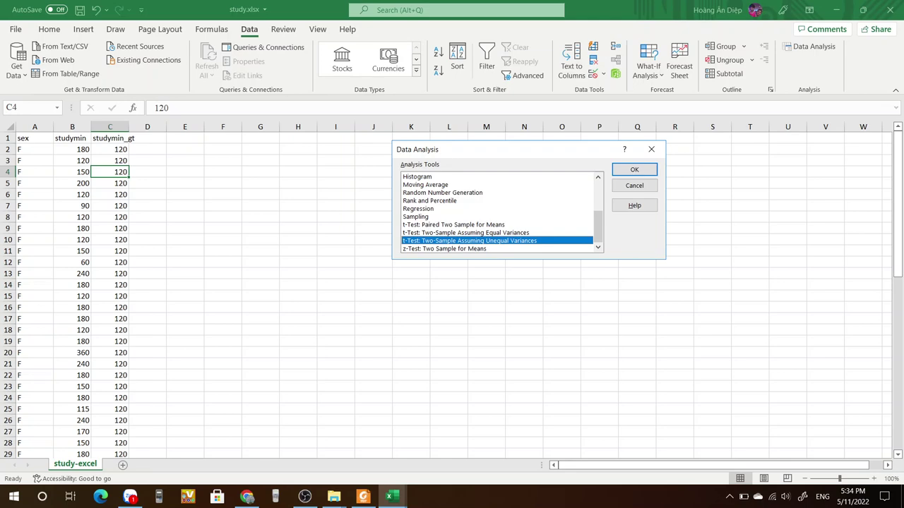
{"action": "left_click", "coordinate": [634, 170]}
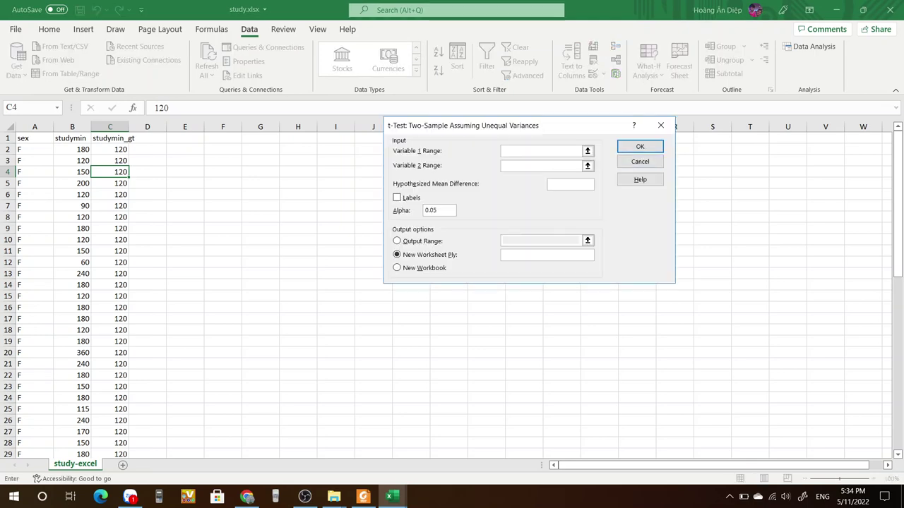
{"action": "left_click", "coordinate": [72, 138]}
{"action": "scroll", "coordinate": [73, 296], "scroll_direction": "down", "scroll_amount": 20}
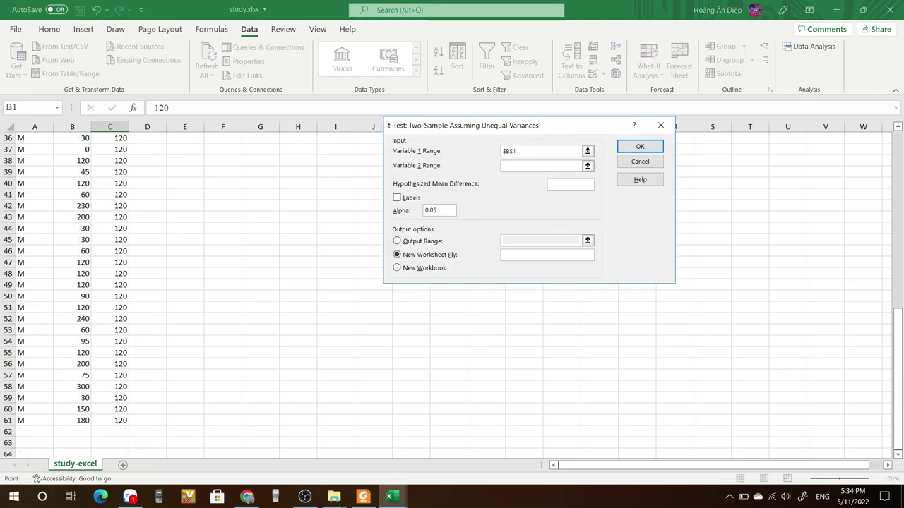
{"action": "scroll", "coordinate": [72, 297], "scroll_direction": "up", "scroll_amount": 5}
{"action": "left_click", "coordinate": [72, 184], "text": "shift"}
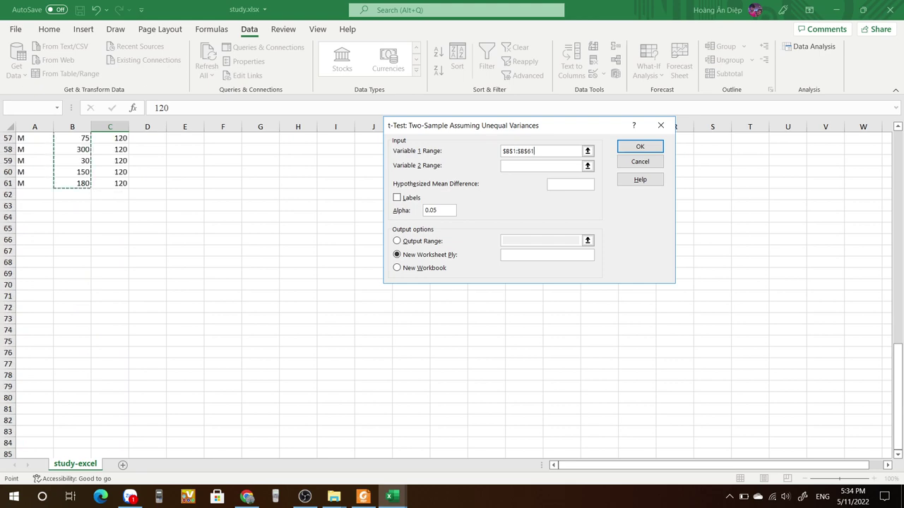
{"action": "scroll", "coordinate": [72, 183], "scroll_direction": "up", "scroll_amount": 19}
Step: Set the t-test's Variable 2 Range to the studymin_gt data, $C$1:$C$61, and mark the ranges as including labels
{"action": "left_click", "coordinate": [542, 166]}
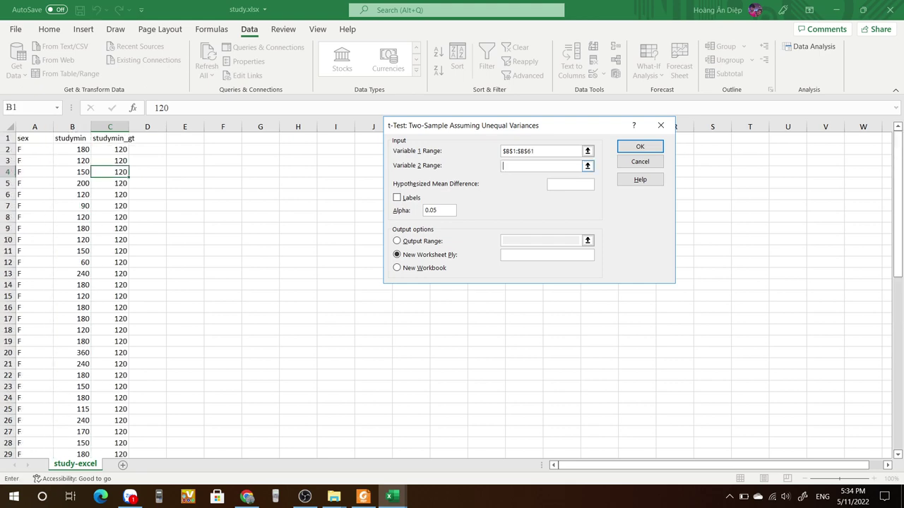
{"action": "left_click", "coordinate": [110, 139]}
{"action": "key", "text": "ctrl+shift+Down"}
{"action": "left_click", "coordinate": [396, 198]}
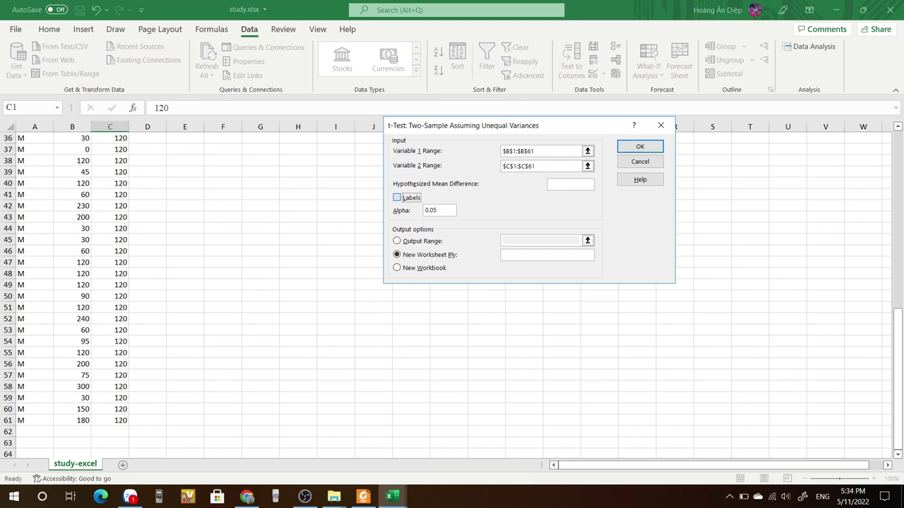
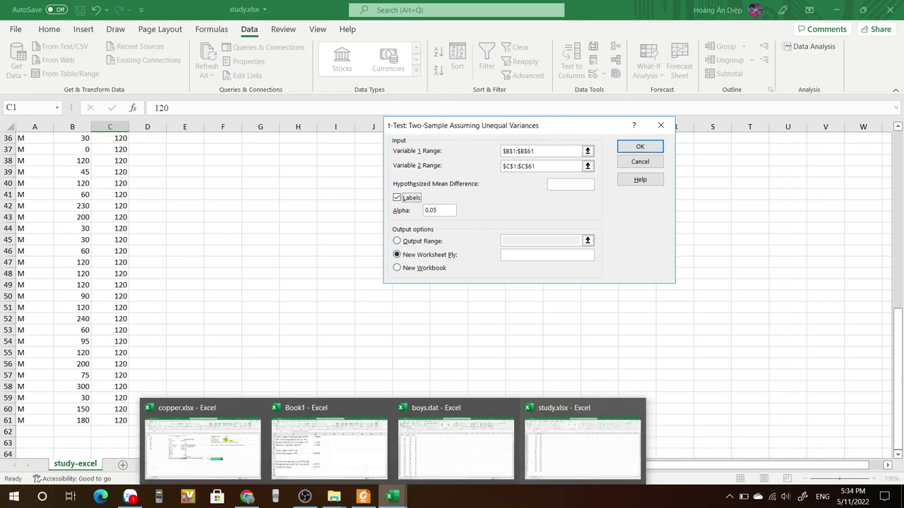
Step: Check Example 3.3's t-test instructions in the PDF and return to study.xlsx in Excel
{"action": "left_click", "coordinate": [363, 496]}
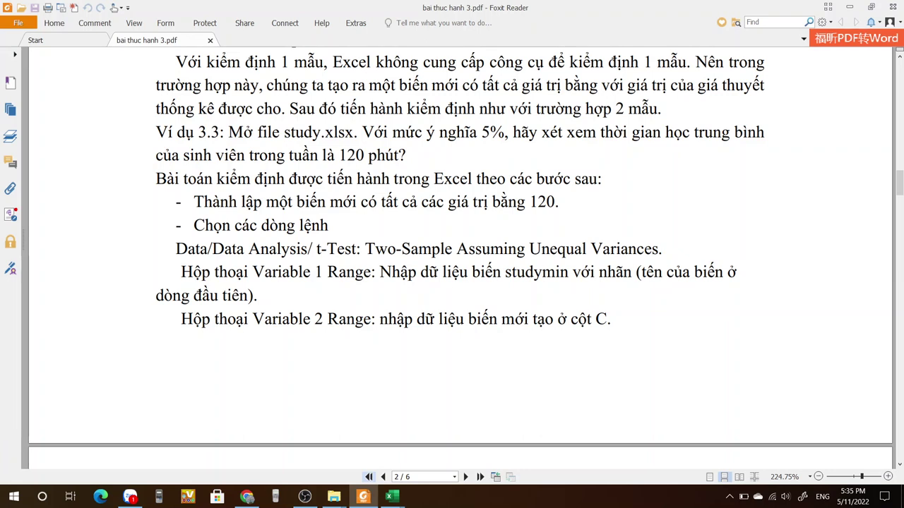
{"action": "key", "text": "alt+Tab"}
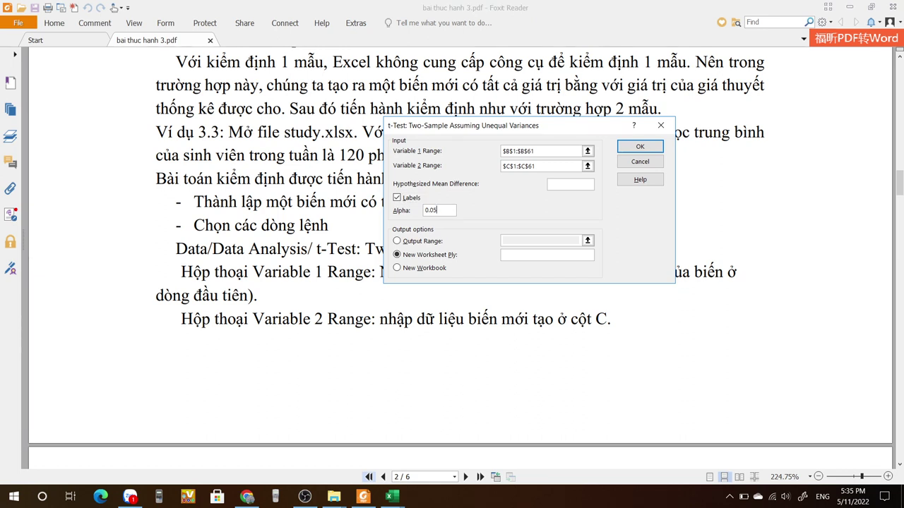
{"action": "key", "text": "alt+Tab"}
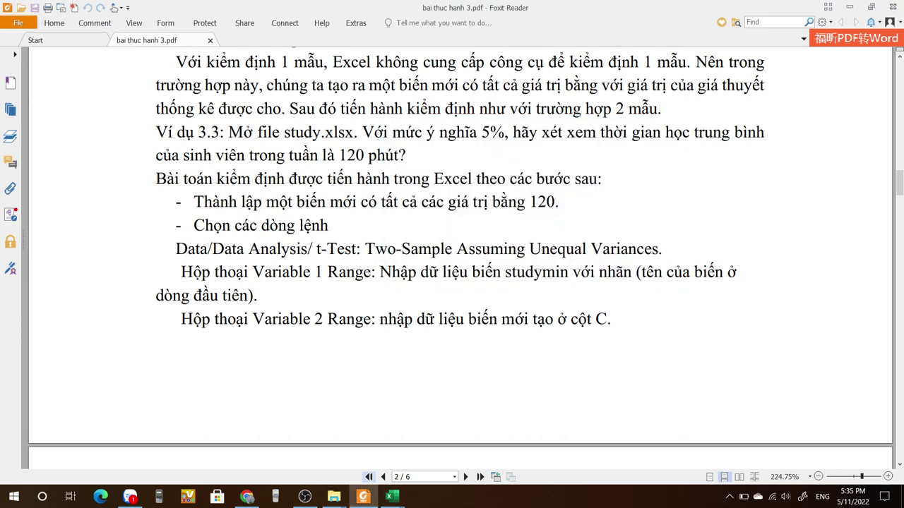
{"action": "mouse_move", "coordinate": [392, 497]}
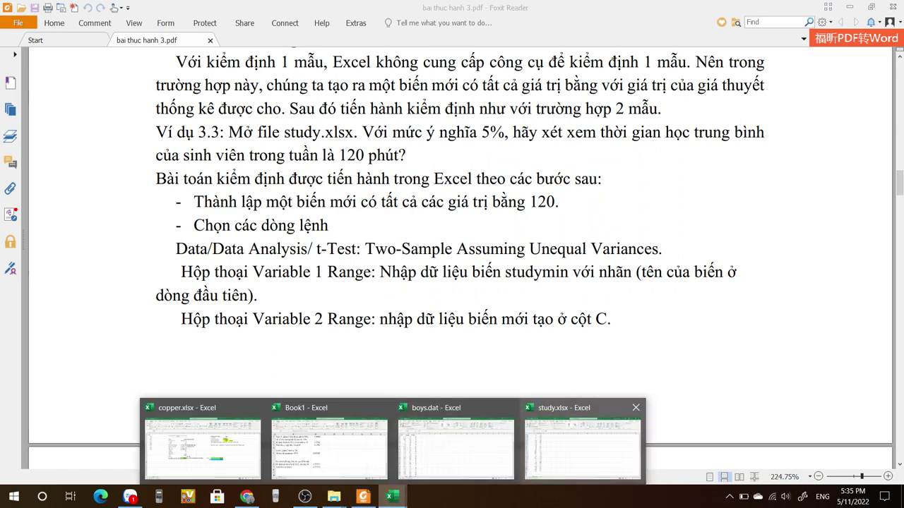
{"action": "left_click", "coordinate": [575, 434]}
Step: Run the t-test with its output range at cell E3 and fit column E's width to its contents
{"action": "left_click", "coordinate": [537, 238]}
{"action": "scroll", "coordinate": [211, 289], "scroll_direction": "up", "scroll_amount": 12}
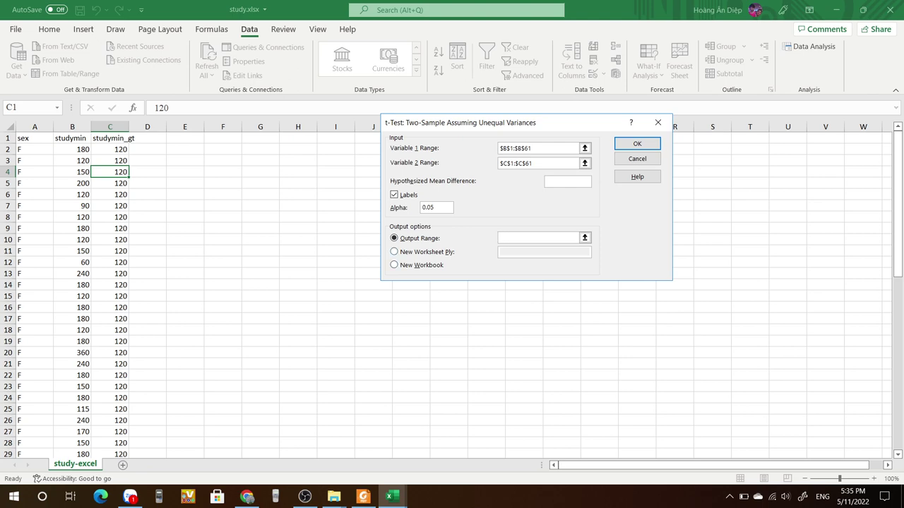
{"action": "left_click", "coordinate": [395, 251]}
{"action": "left_click", "coordinate": [392, 236]}
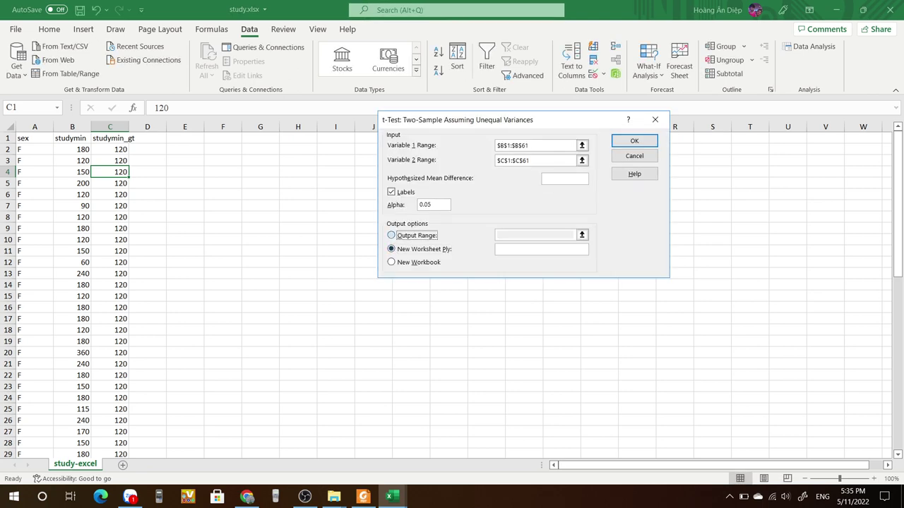
{"action": "key", "text": "alt+o"}
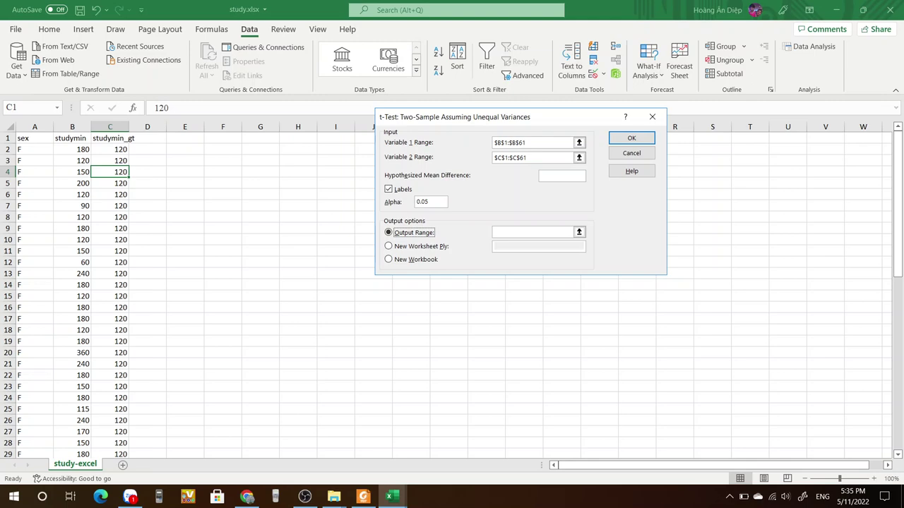
{"action": "left_click", "coordinate": [533, 232]}
{"action": "left_click", "coordinate": [185, 161]}
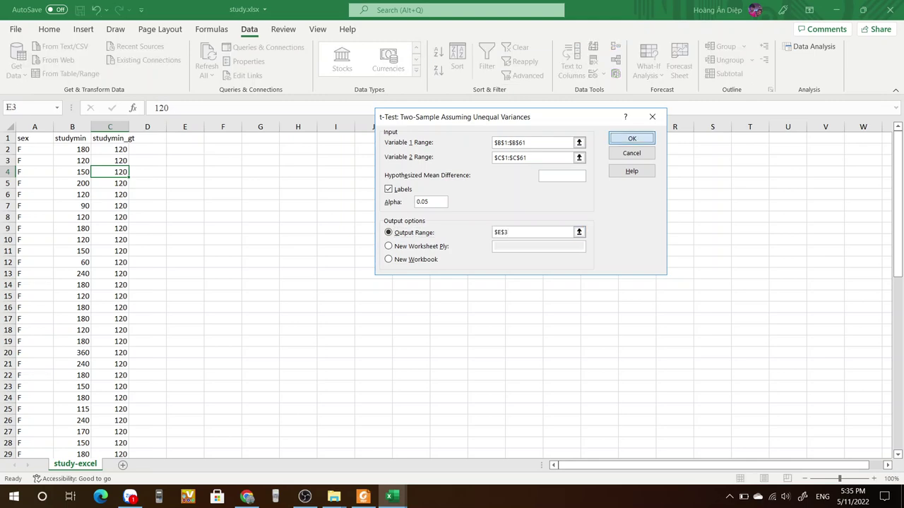
{"action": "key", "text": "Return"}
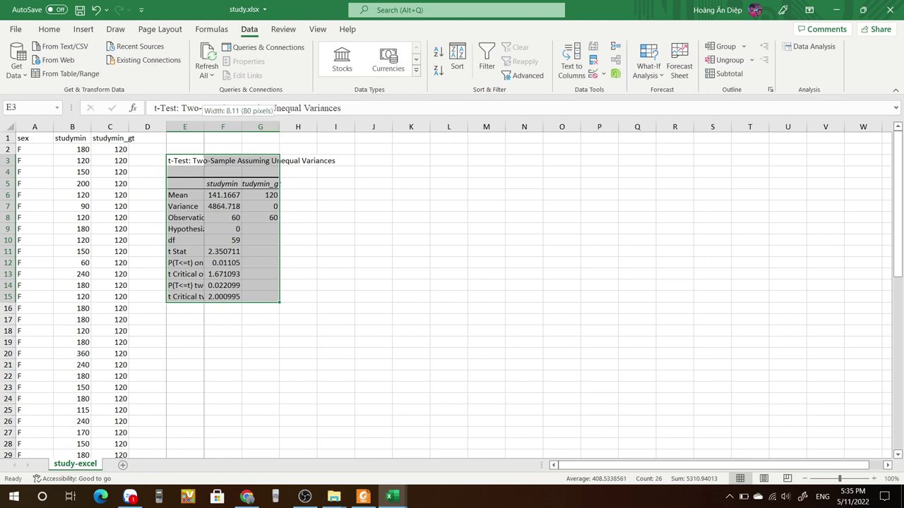
{"action": "double_click", "coordinate": [204, 127]}
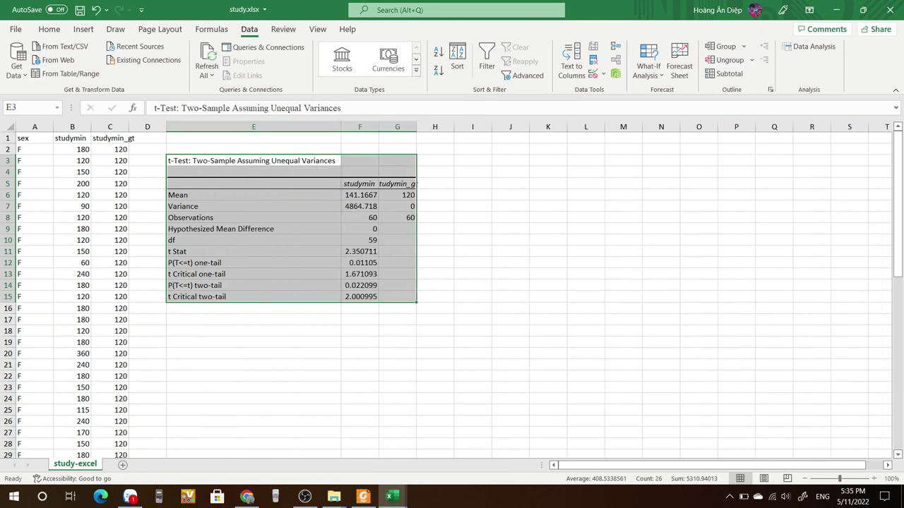
Step: Bold the t Stat value in F11 and enter =ABS(F11) in H11 to get its absolute value
{"action": "left_click", "coordinate": [360, 252]}
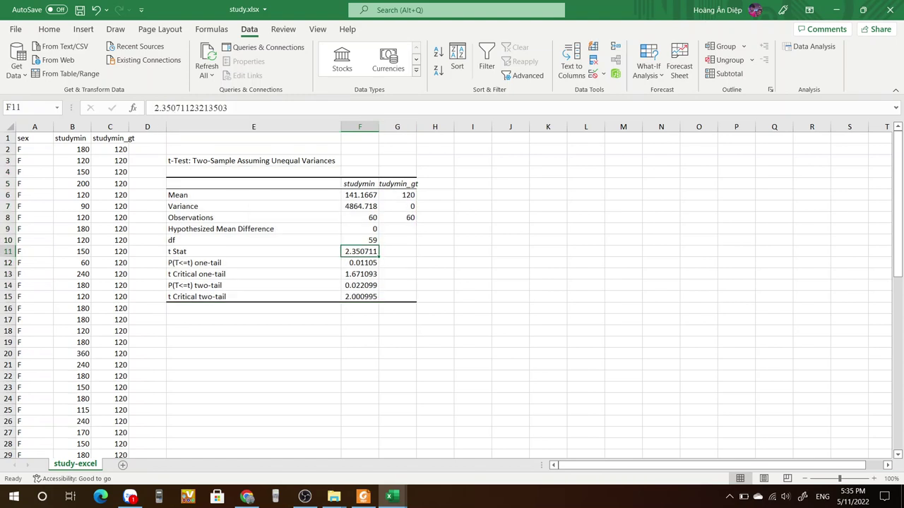
{"action": "key", "text": "ctrl+b"}
{"action": "left_click", "coordinate": [435, 251]}
{"action": "type", "text": "="}
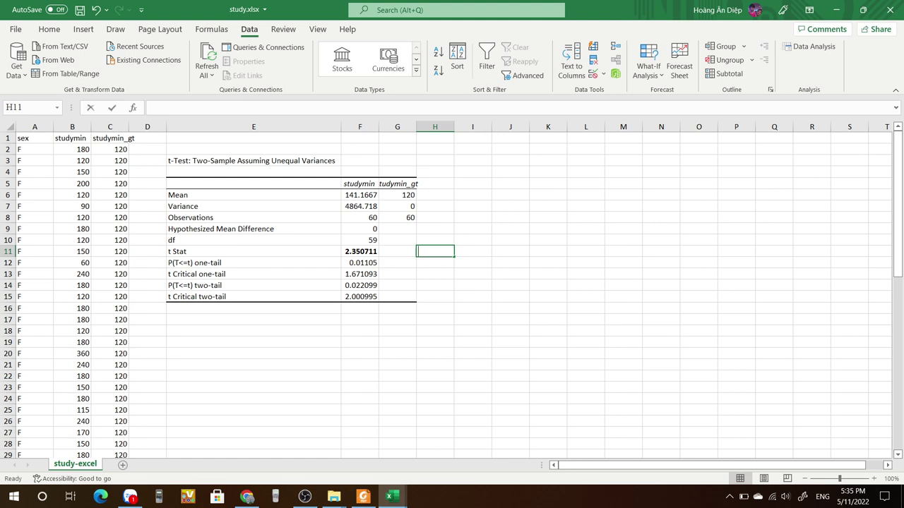
{"action": "type", "text": "a"}
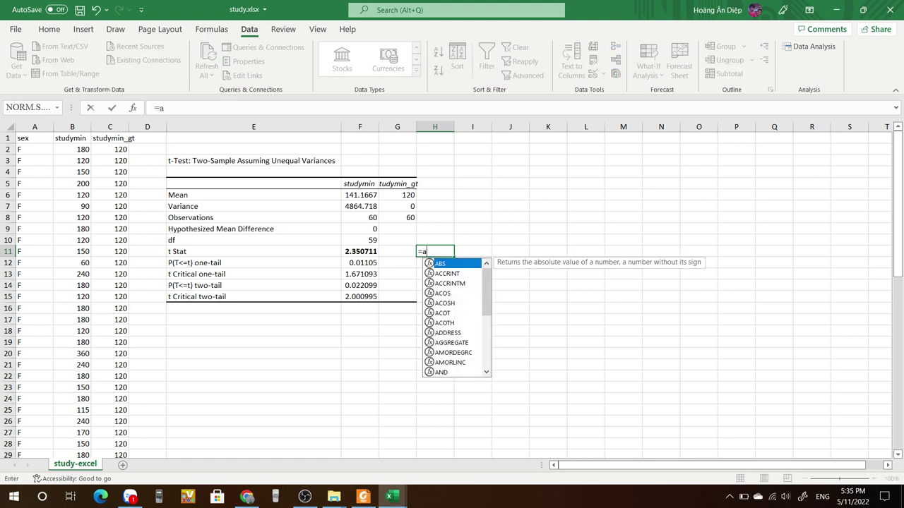
{"action": "type", "text": "bs("}
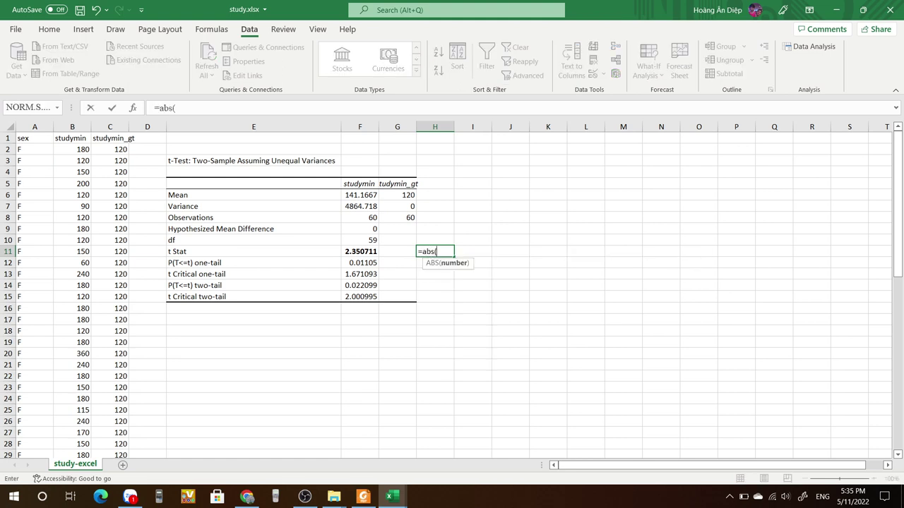
{"action": "left_click", "coordinate": [360, 252]}
{"action": "type", "text": ")"}
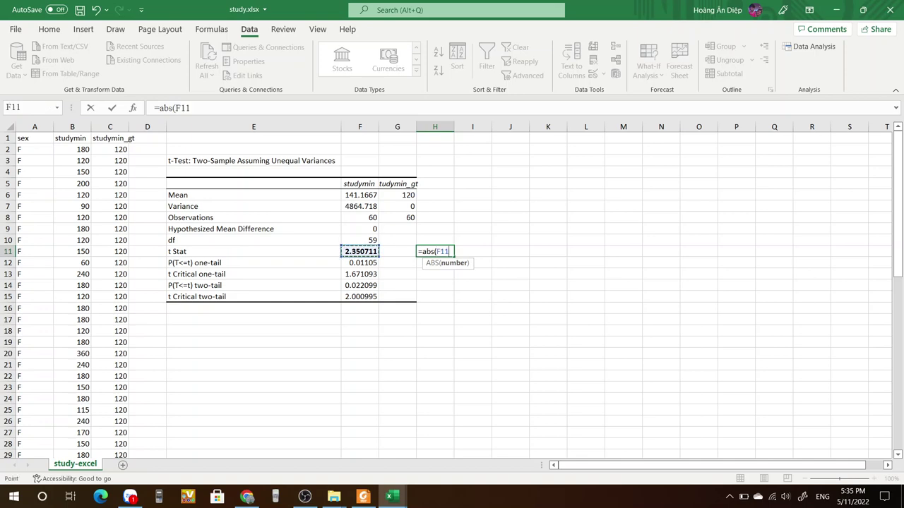
{"action": "key", "text": "Return"}
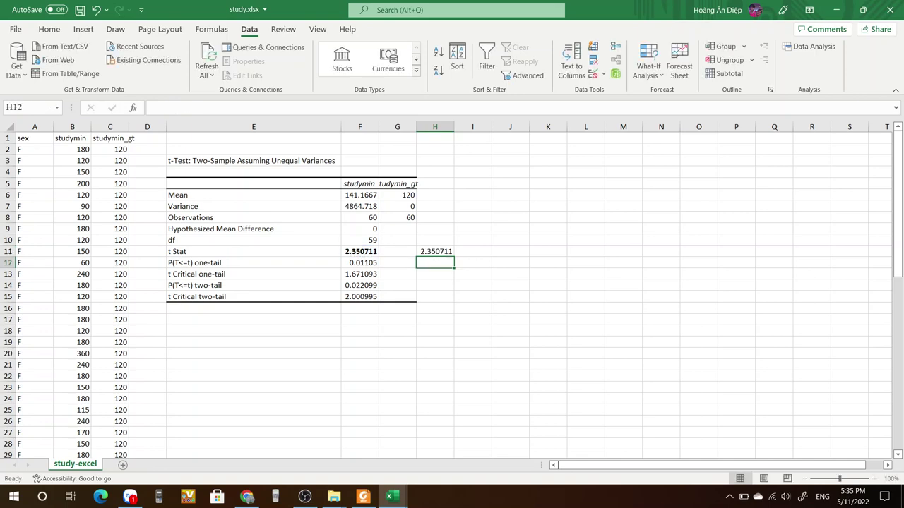
{"action": "left_click", "coordinate": [435, 251]}
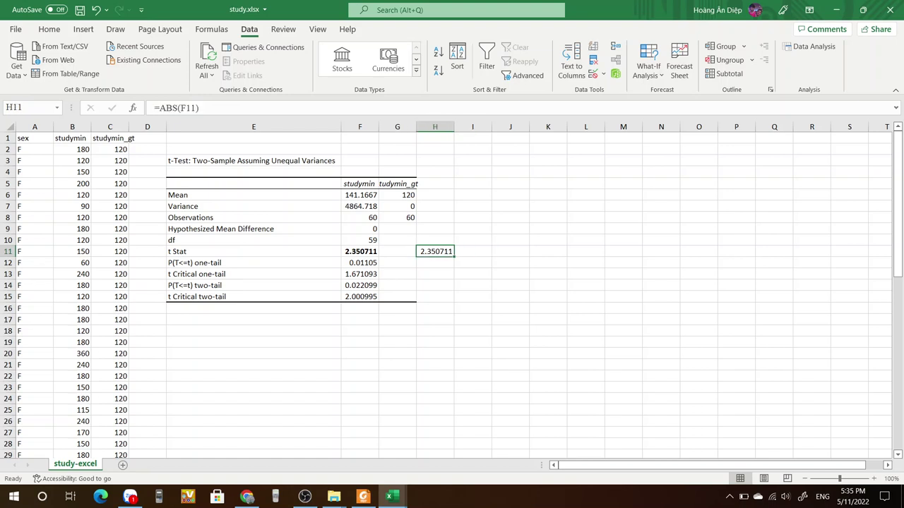
Step: Label the critical values with "Giá trị tới hạn 1 đuôi" in H13 and "Giá trị tới hạn 2 đuôi" in H15
{"action": "left_click", "coordinate": [360, 274]}
{"action": "left_click", "coordinate": [435, 274]}
{"action": "type", "text": "Giá t"}
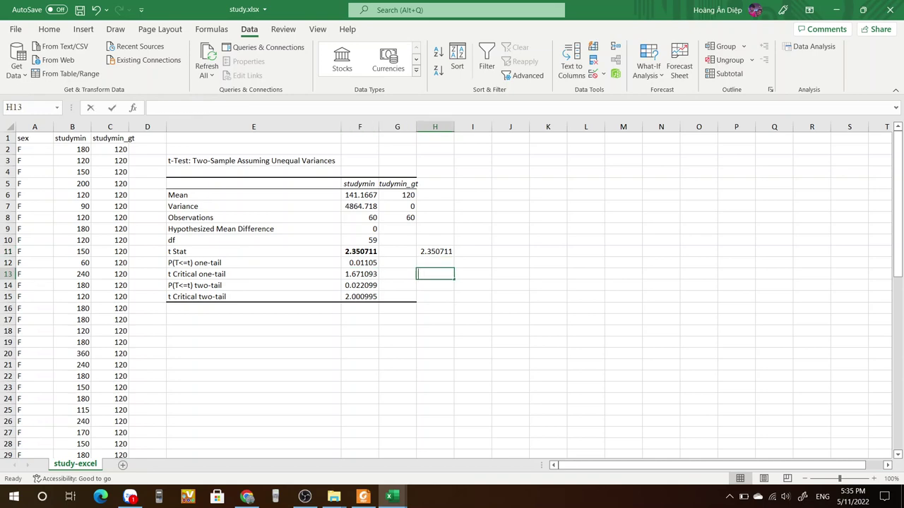
{"action": "type", "text": "ri"}
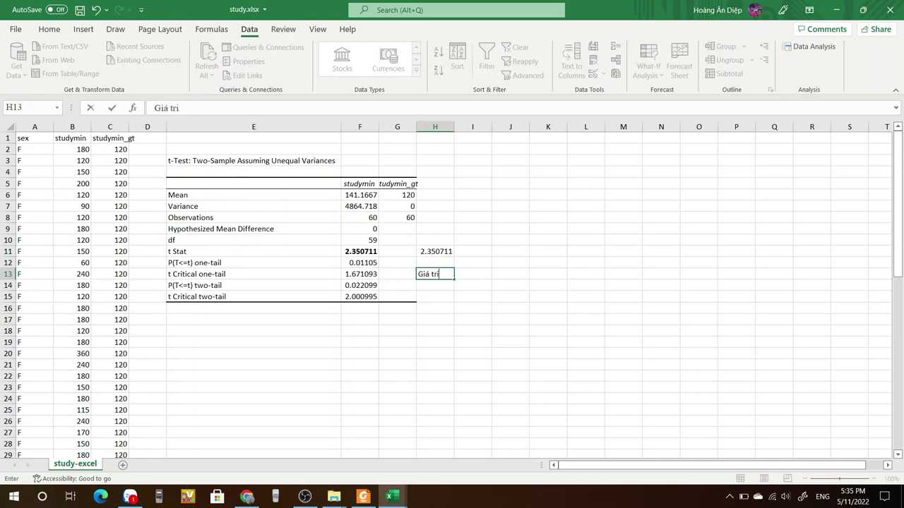
{"action": "key", "text": "BackSpace"}
{"action": "type", "text": "ị tới hạn 1 đuôi"}
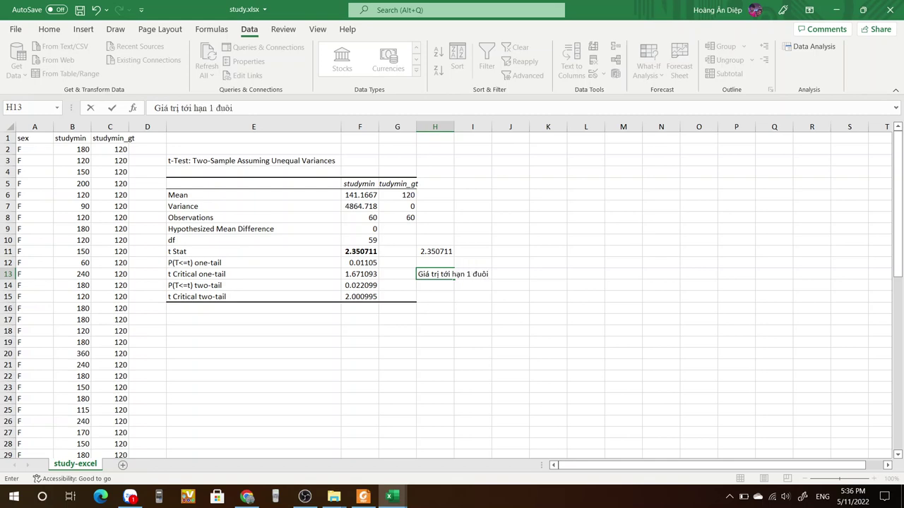
{"action": "left_click", "coordinate": [435, 297]}
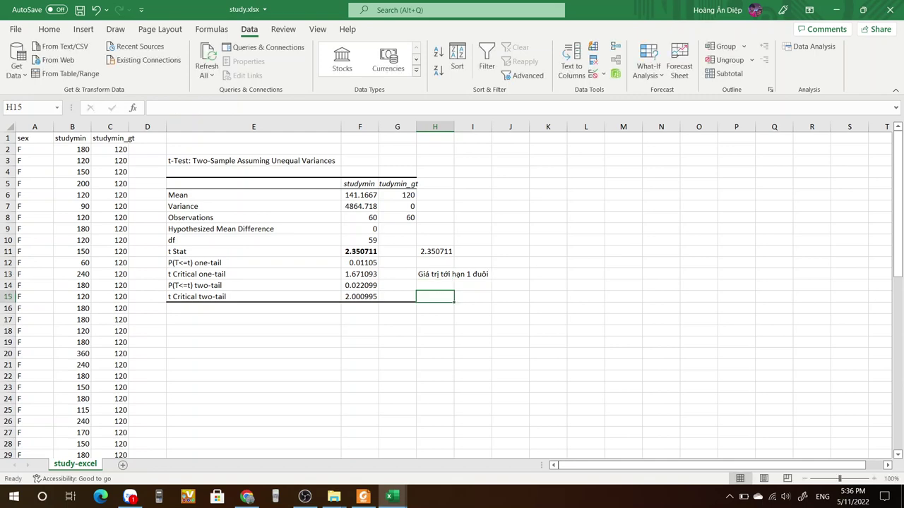
{"action": "type", "text": "Giá trị tới hạn 2 đuôi"}
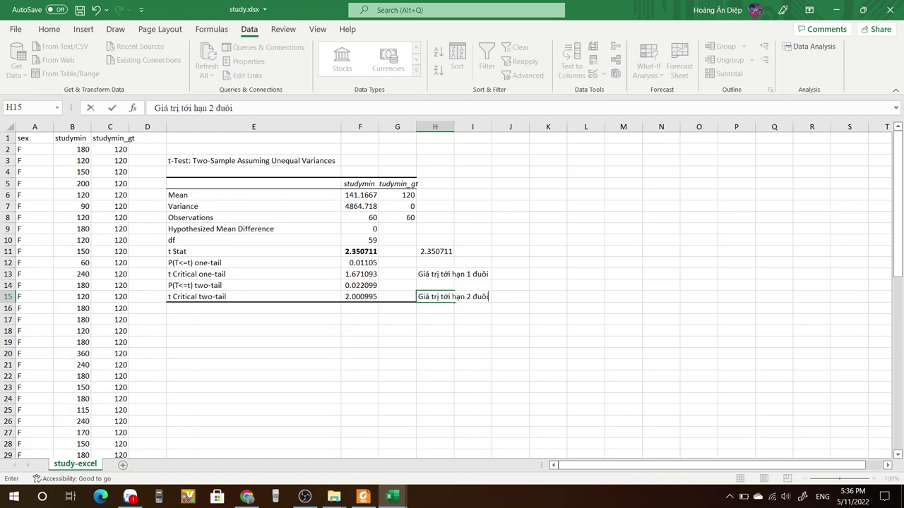
{"action": "left_click", "coordinate": [472, 308]}
{"action": "left_click", "coordinate": [435, 297]}
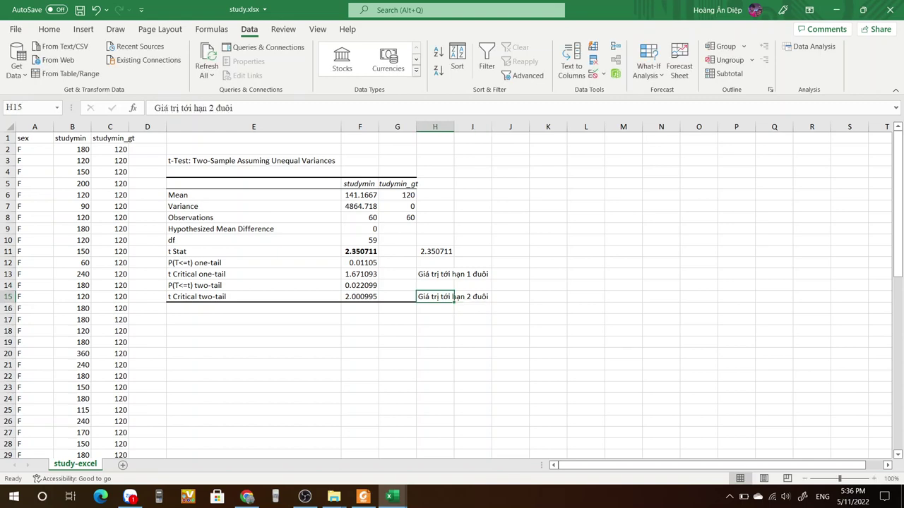
Step: Review the means, t Stat and two-tail critical value, and make the absolute t value in H11 bold with a light blue fill
{"action": "left_click", "coordinate": [361, 297]}
{"action": "left_click", "coordinate": [360, 195]}
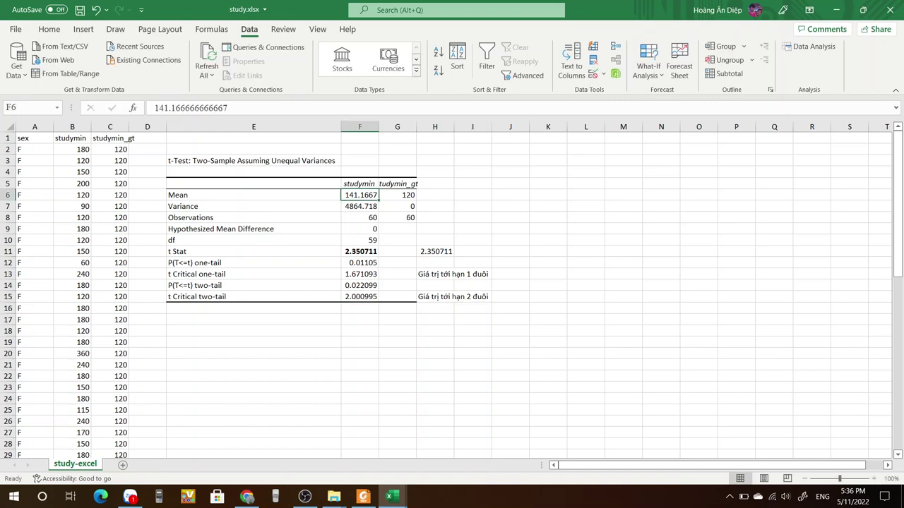
{"action": "left_click", "coordinate": [398, 196]}
{"action": "left_click", "coordinate": [360, 297]}
{"action": "left_click", "coordinate": [360, 252]}
{"action": "left_click", "coordinate": [435, 252]}
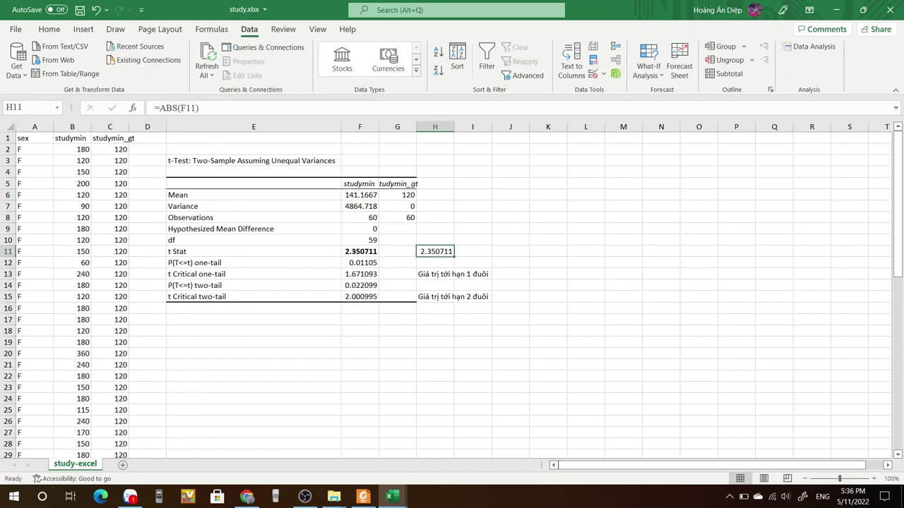
{"action": "key", "text": "ctrl+b"}
{"action": "left_click", "coordinate": [50, 29]}
{"action": "left_click", "coordinate": [189, 71]}
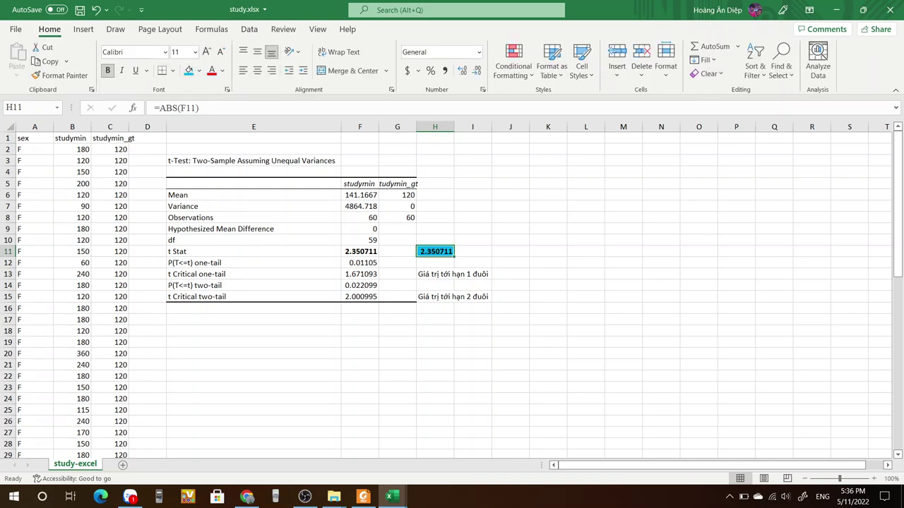
Step: Fill the two-tail critical value in F15 with light blue
{"action": "left_click", "coordinate": [360, 298]}
{"action": "left_click", "coordinate": [189, 70]}
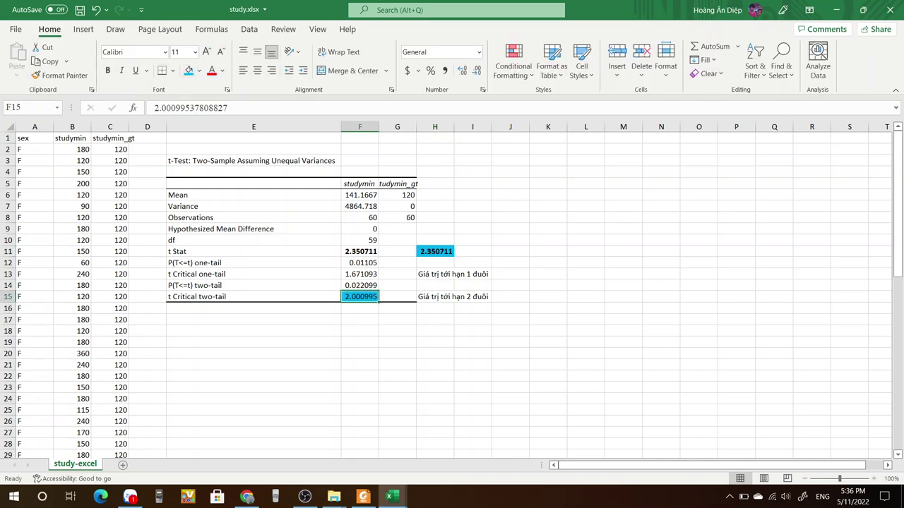
{"action": "left_click", "coordinate": [473, 366]}
Step: Compare the absolute t value in H11 with the two-tail critical value in F15, and review the studymin and studymin_gt columns and means
{"action": "left_click", "coordinate": [360, 298]}
{"action": "left_click", "coordinate": [435, 252]}
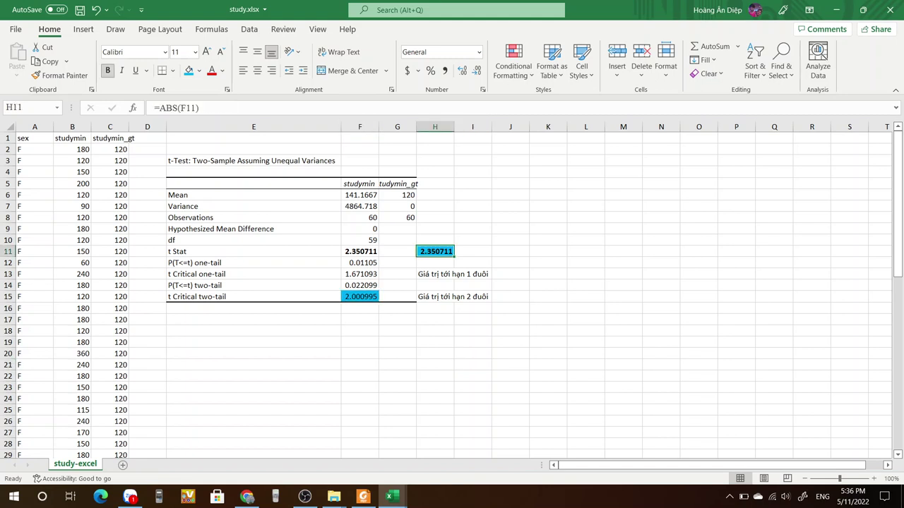
{"action": "left_click", "coordinate": [360, 298]}
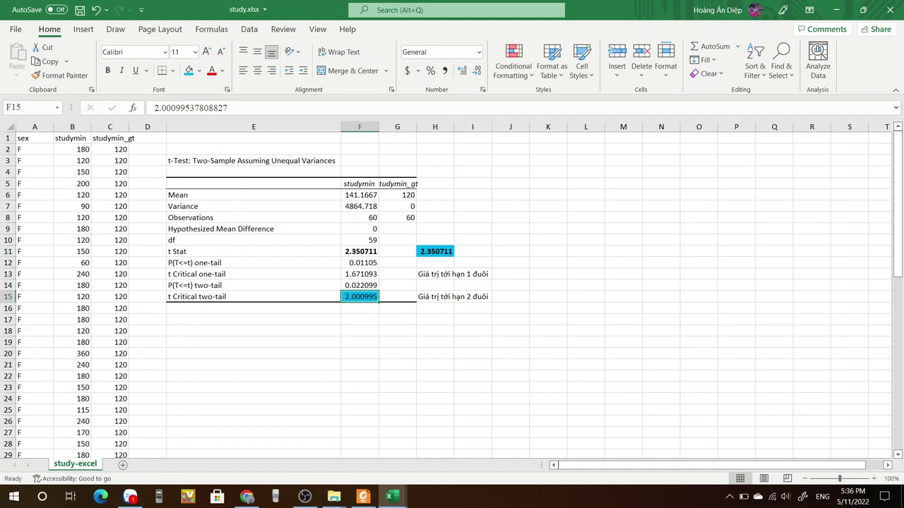
{"action": "left_click", "coordinate": [71, 126]}
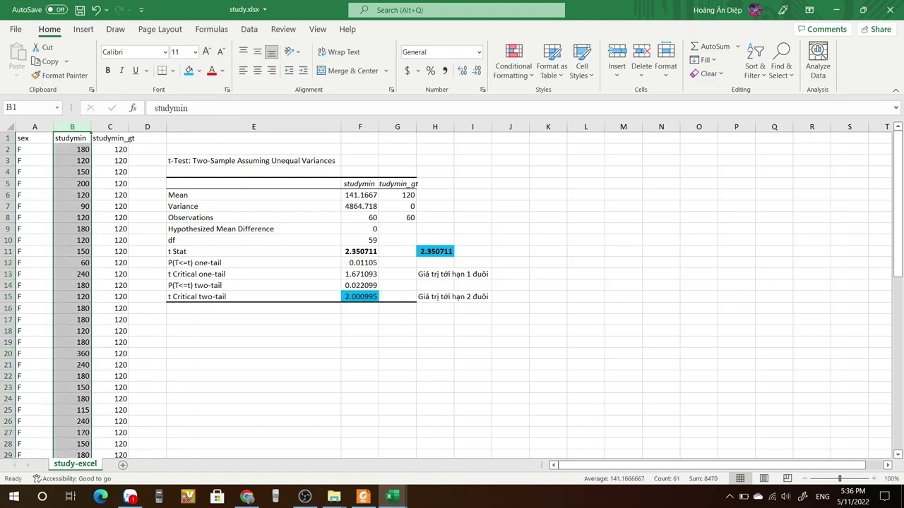
{"action": "left_click", "coordinate": [110, 126]}
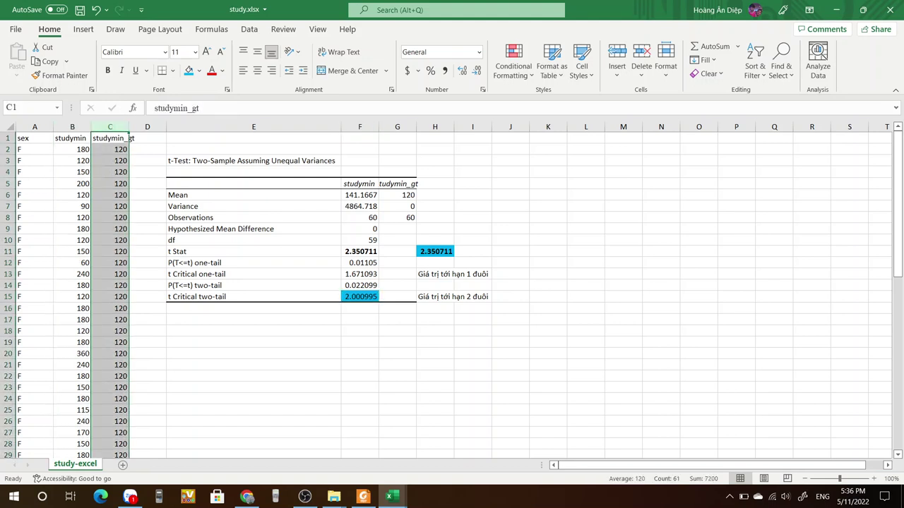
{"action": "left_click", "coordinate": [435, 252]}
{"action": "left_click", "coordinate": [361, 297]}
{"action": "left_click", "coordinate": [435, 252]}
{"action": "left_click", "coordinate": [360, 297]}
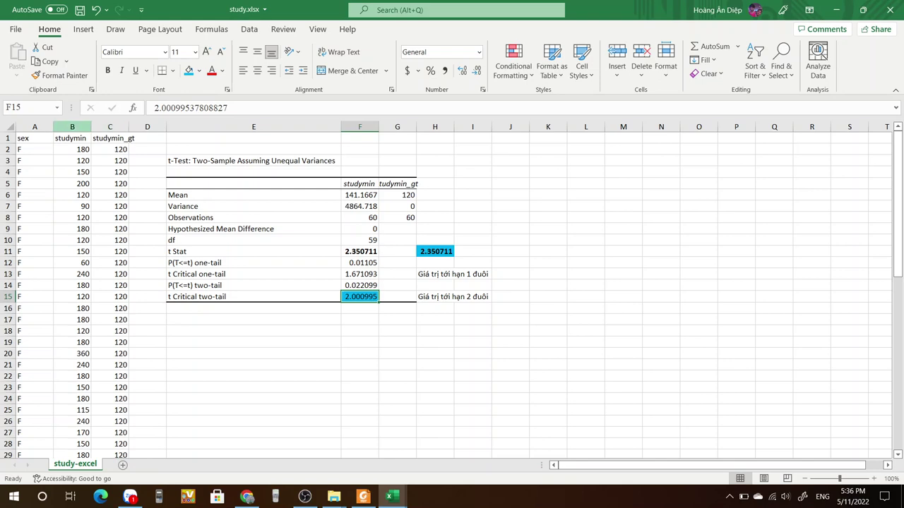
{"action": "left_click", "coordinate": [72, 127]}
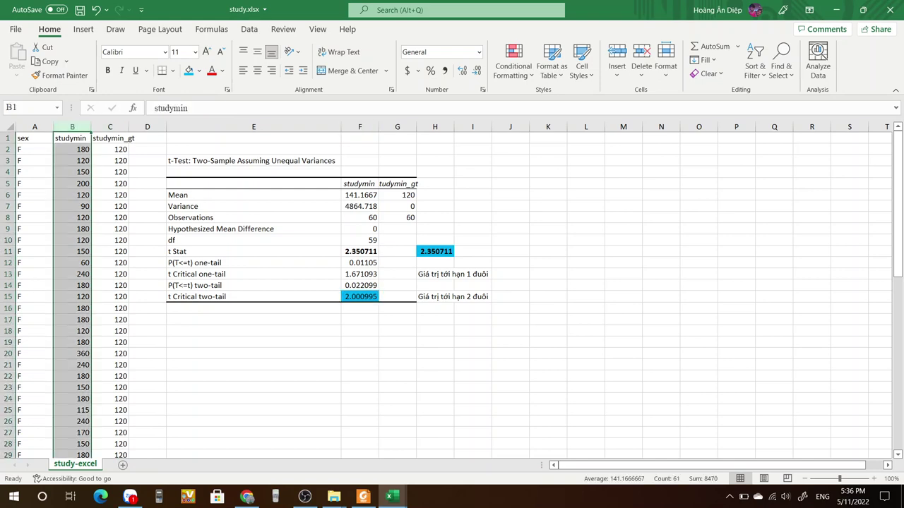
{"action": "left_click", "coordinate": [397, 195]}
{"action": "left_click", "coordinate": [360, 196]}
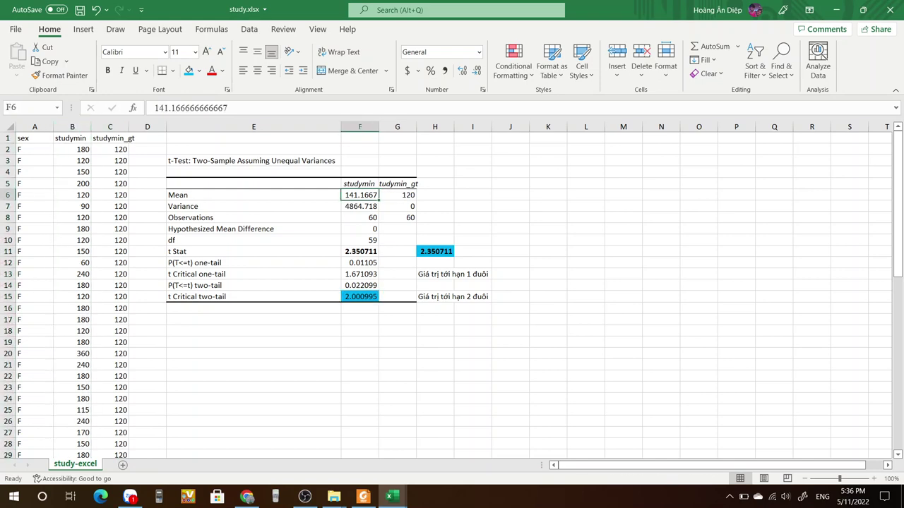
{"action": "left_click", "coordinate": [435, 253]}
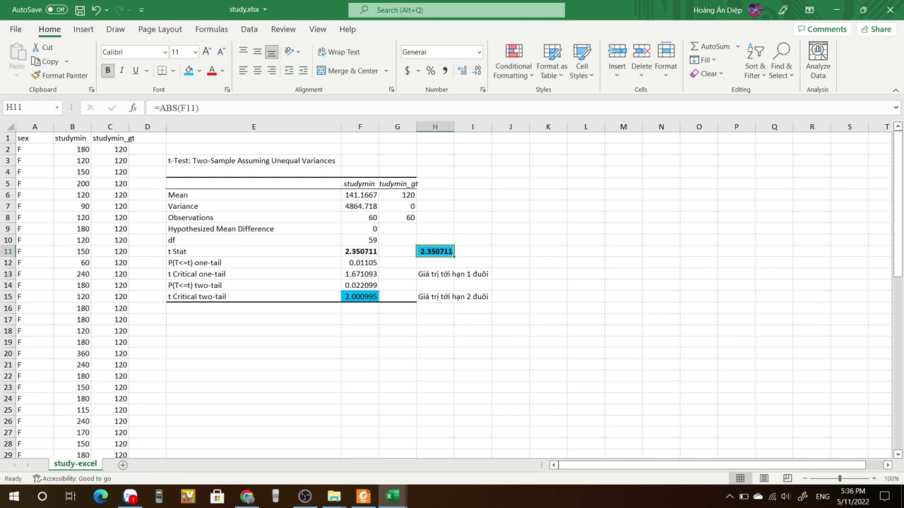
Step: Fill the one-tail critical value in F13 with yellow
{"action": "left_click", "coordinate": [360, 275]}
{"action": "left_click", "coordinate": [189, 70]}
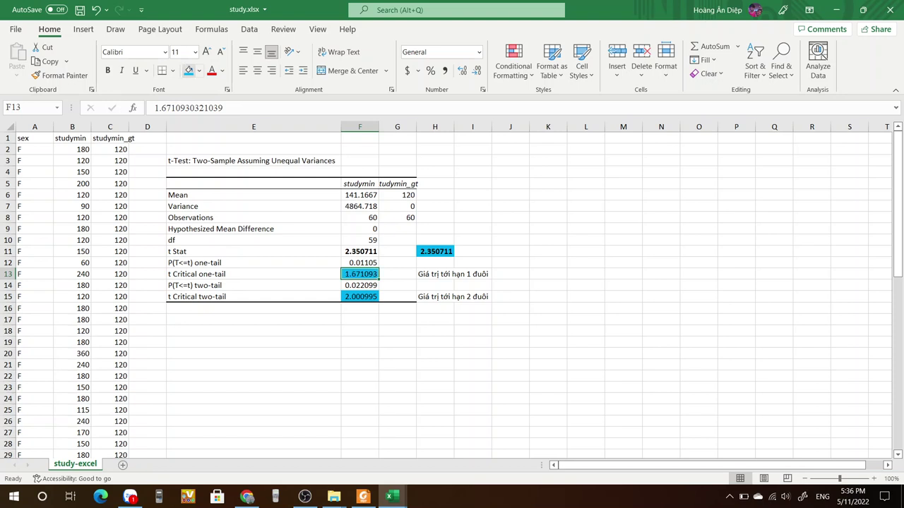
{"action": "left_click", "coordinate": [199, 70]}
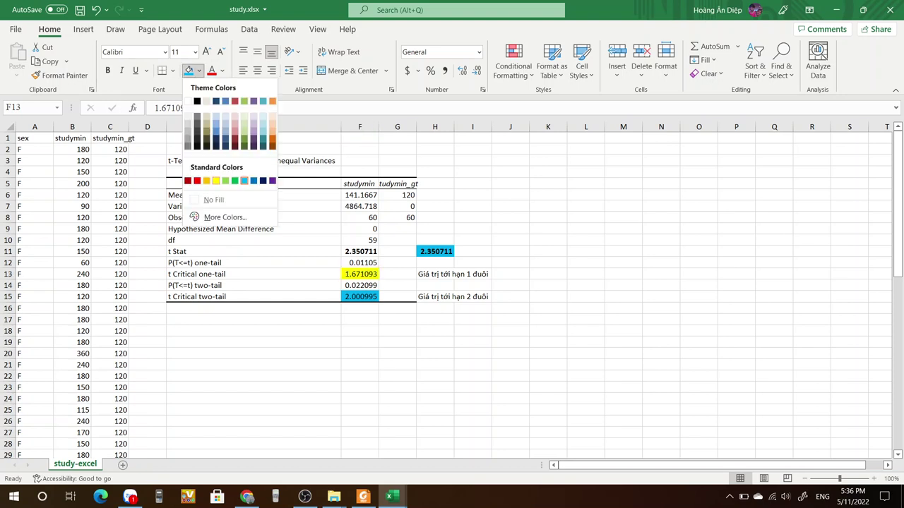
{"action": "left_click", "coordinate": [216, 180]}
Step: Enter the note "Dùng kiểm định xem TBTT có lón hơn hoặc bé hơn giá tri giả thiết không" in J13
{"action": "left_click", "coordinate": [511, 275]}
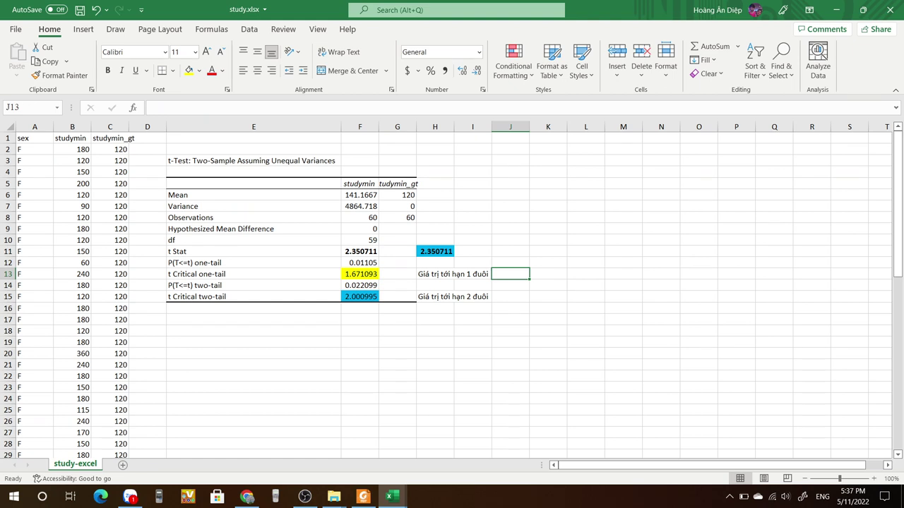
{"action": "type", "text": "Dùng ki"}
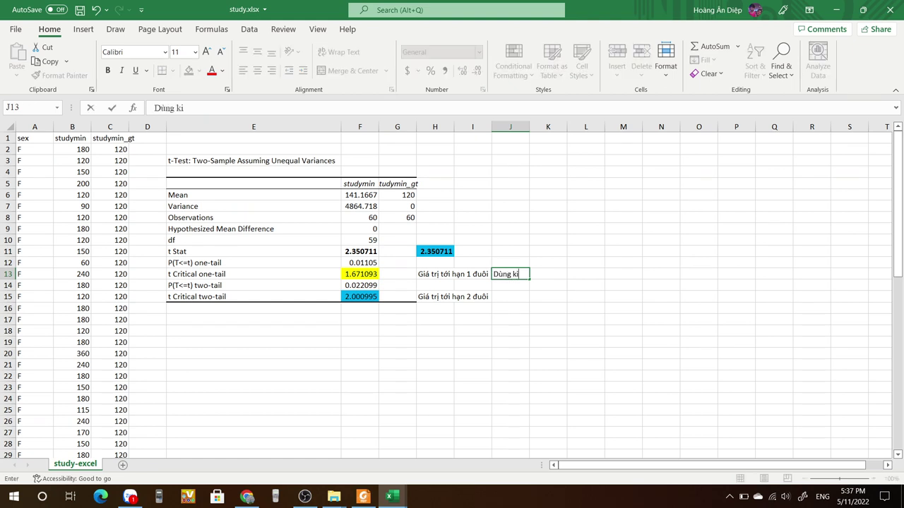
{"action": "type", "text": "êm định xem TBTT có lón hon"}
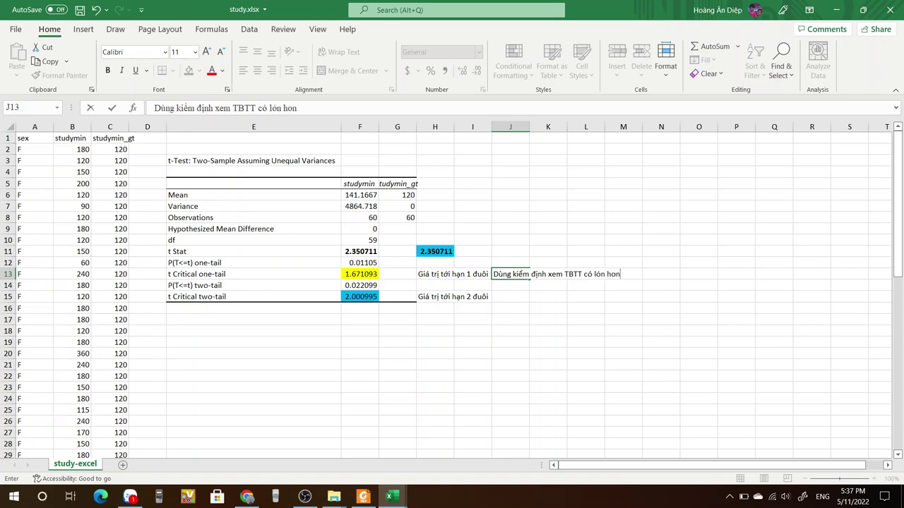
{"action": "type", "text": "w hoa"}
{"action": "type", "text": "c"}
{"action": "type", "text": " be"}
{"action": "type", "text": "hơn hoặc bé hơ"}
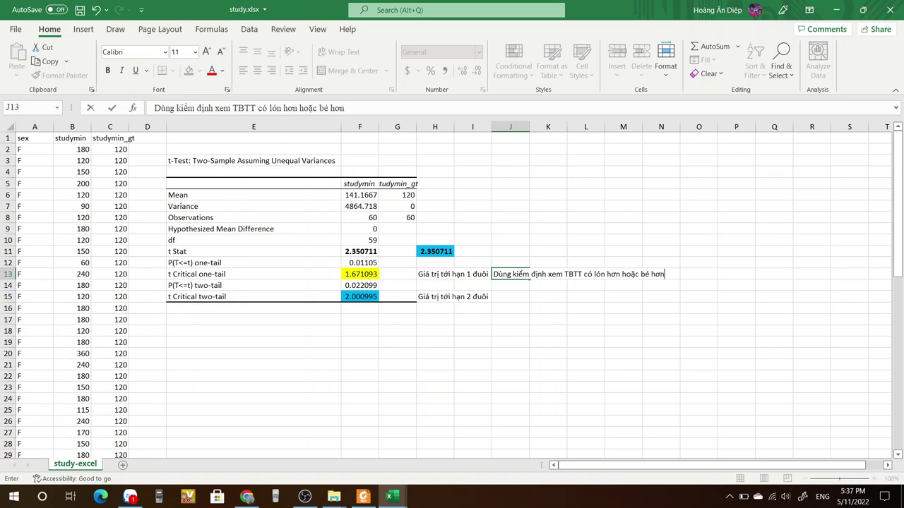
{"action": "type", "text": " giá tr"}
{"action": "type", "text": "i gia"}
{"action": "type", "text": " thi"}
{"action": "type", "text": "ết"}
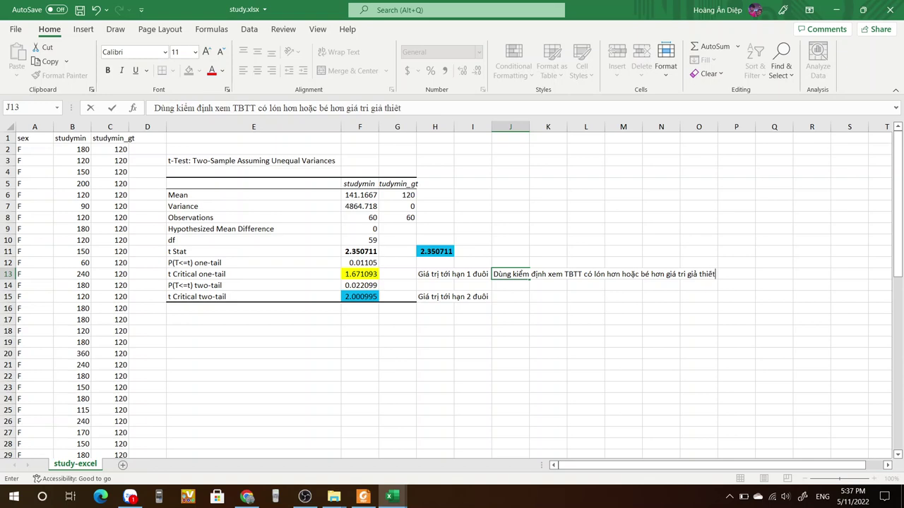
{"action": "type", "text": " khong"}
Step: Enter the note "Dùng để kiểm định xem TBTT có khác giá trị giả thiết không?" in J15
{"action": "left_click", "coordinate": [510, 297]}
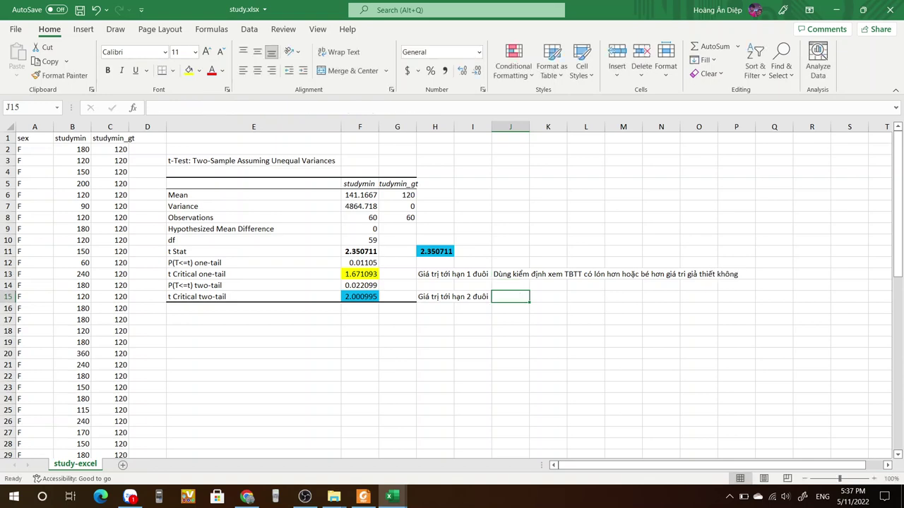
{"action": "type", "text": "Dùng"}
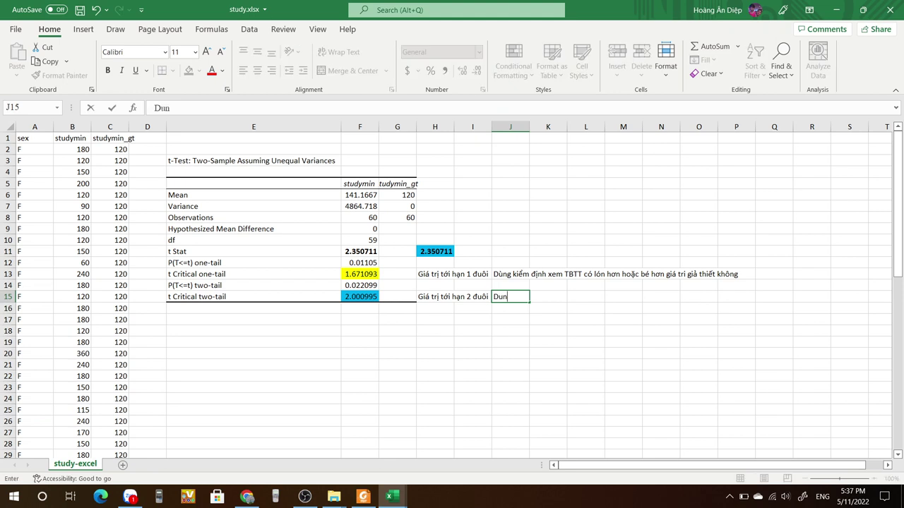
{"action": "type", "text": " để"}
{"action": "type", "text": " kiểm"}
{"action": "type", "text": " định"}
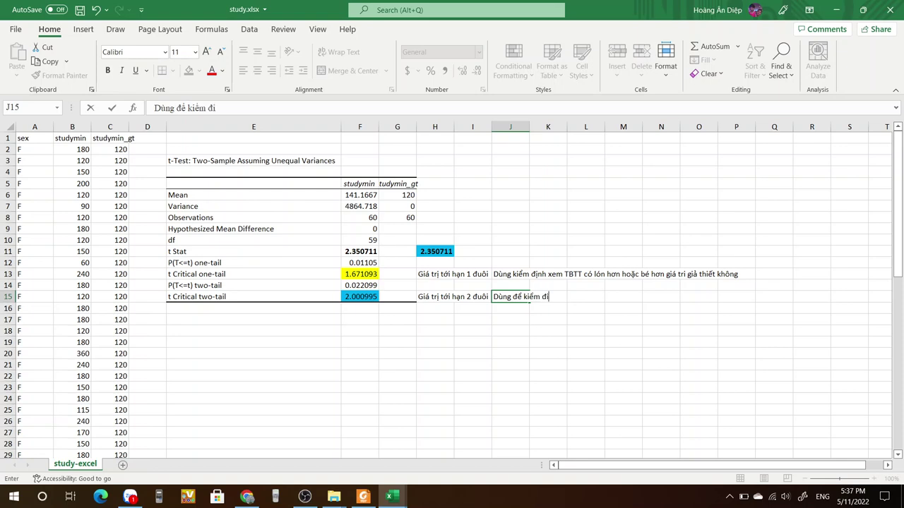
{"action": "type", "text": " xem TBTT "}
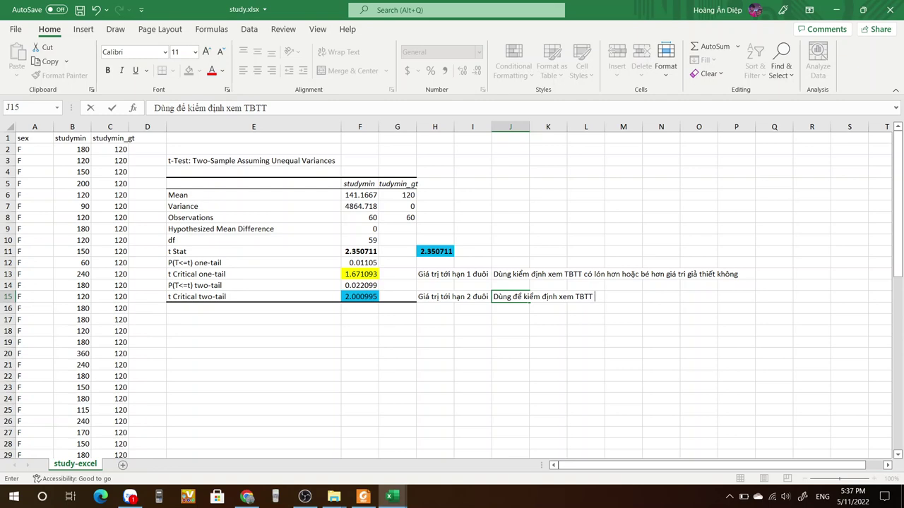
{"action": "type", "text": "có khác giá trị giả thiết kh"}
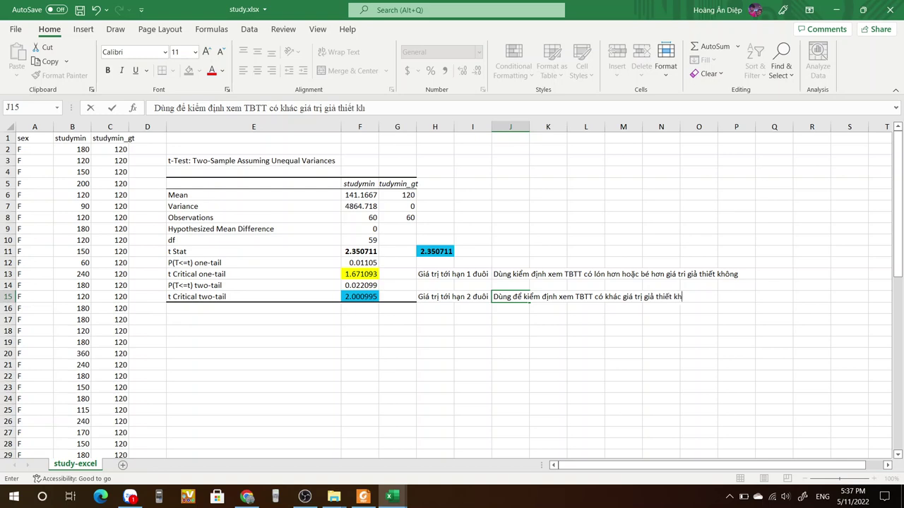
{"action": "type", "text": "ông?"}
Step: Copy the label text "t Stat" from E11 into E19 below the results table
{"action": "left_click", "coordinate": [254, 342]}
{"action": "left_click", "coordinate": [254, 241]}
{"action": "left_click", "coordinate": [219, 297]}
{"action": "double_click", "coordinate": [191, 251]}
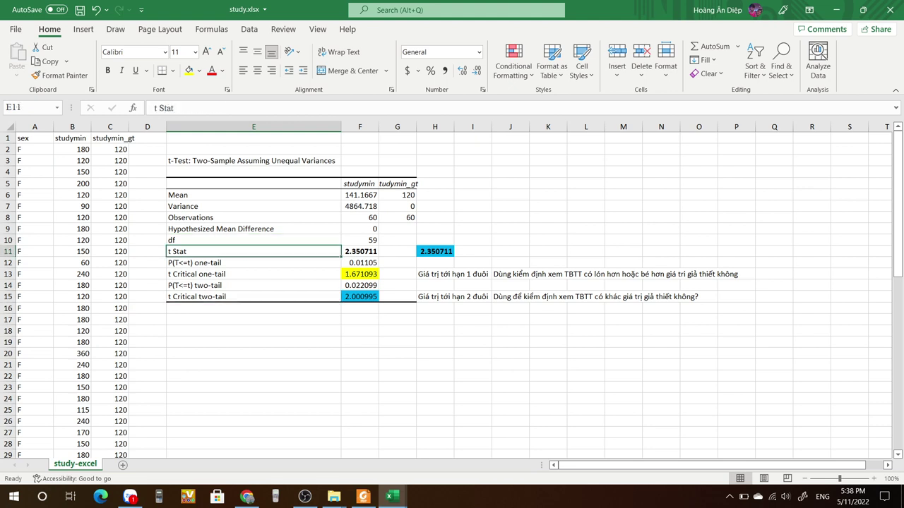
{"action": "left_click_drag", "start_coordinate": [188, 252], "coordinate": [168, 251]}
{"action": "key", "text": "ctrl+c"}
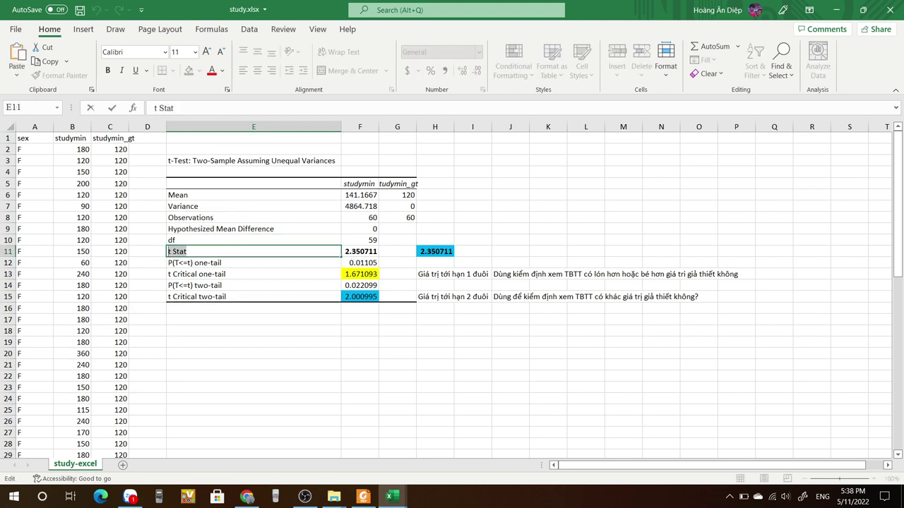
{"action": "left_click", "coordinate": [254, 343]}
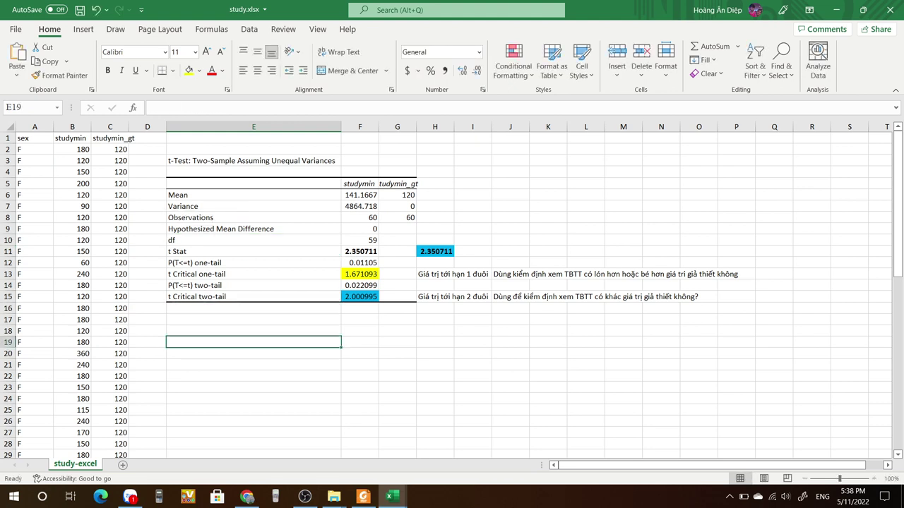
{"action": "key", "text": "ctrl+v"}
{"action": "key", "text": "F2"}
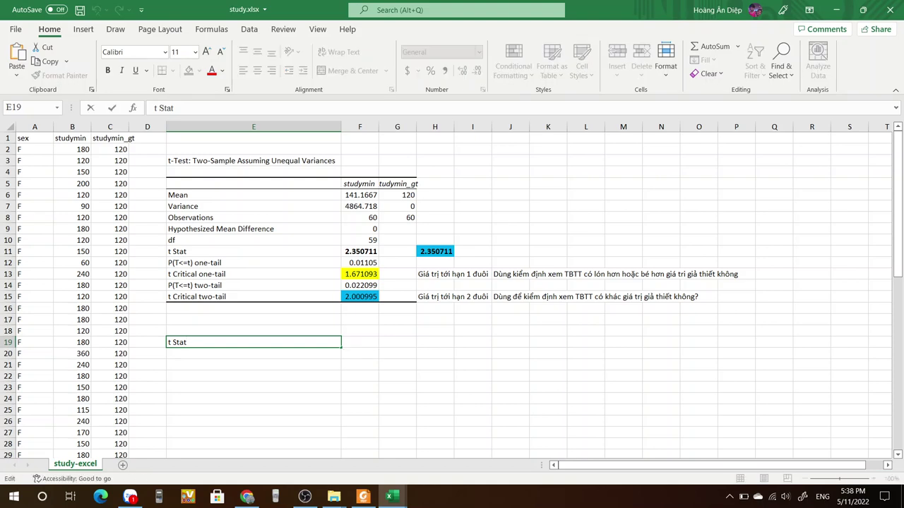
Step: Put absolute-value bars around the text in E19 and add a greater-than sign so it reads "|t Stat|>"
{"action": "type", "text": "Ư"}
{"action": "key", "text": "Return"}
{"action": "key", "text": "Up"}
{"action": "key", "text": "F2"}
{"action": "key", "text": "BackSpace"}
{"action": "left_click", "coordinate": [169, 346]}
{"action": "type", "text": ">"}
Step: Append the label text "t Critical two-tail" from E15 to the comparison in E19
{"action": "double_click", "coordinate": [229, 297]}
{"action": "left_click_drag", "start_coordinate": [227, 297], "coordinate": [167, 296]}
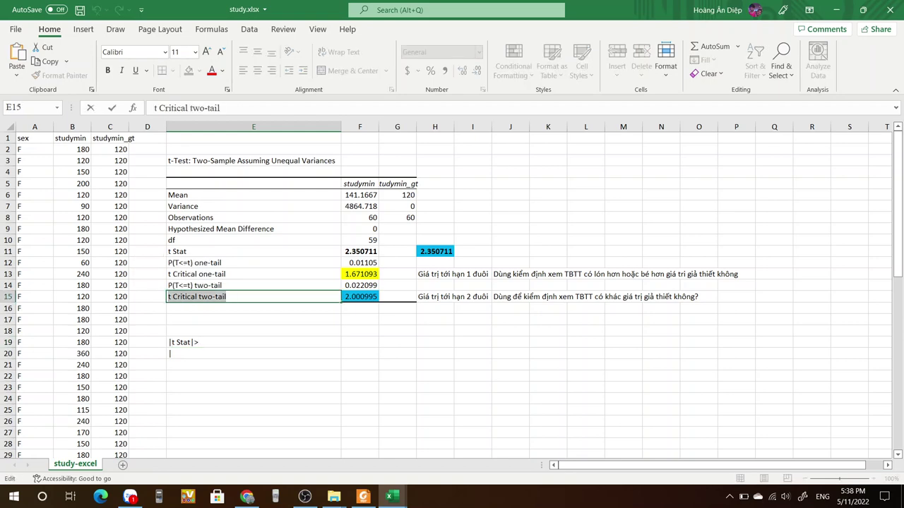
{"action": "key", "text": "ctrl+c"}
{"action": "key", "text": "Escape"}
{"action": "key", "text": "Down"}
{"action": "key", "text": "Down"}
{"action": "key", "text": "Down"}
{"action": "key", "text": "Down"}
{"action": "key", "text": "F2"}
{"action": "key", "text": "ctrl+v"}
{"action": "key", "text": "Tab"}
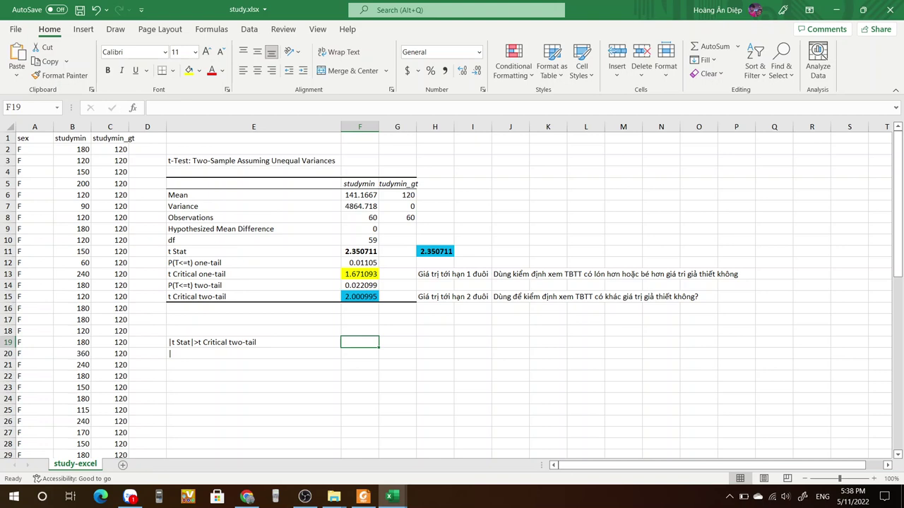
{"action": "left_click", "coordinate": [435, 296]}
{"action": "key", "text": "ctrl+c"}
{"action": "left_click", "coordinate": [254, 343]}
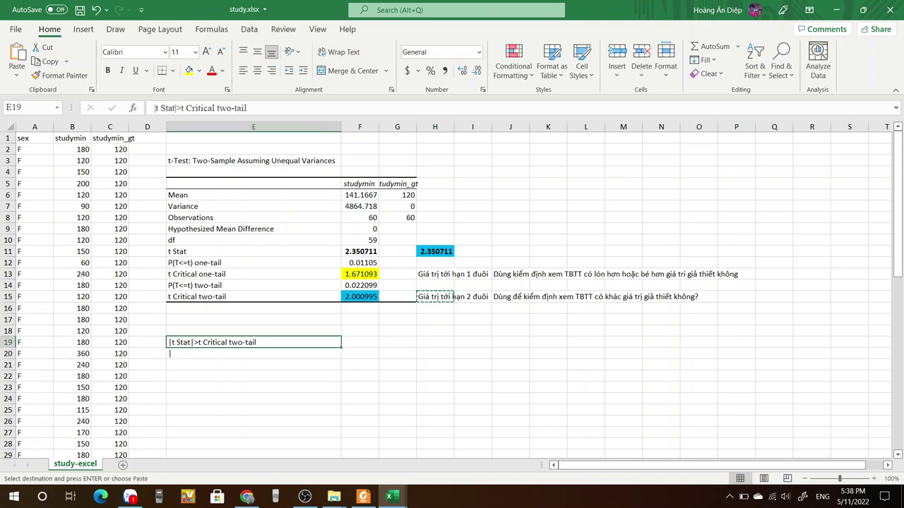
{"action": "key", "text": "Tab"}
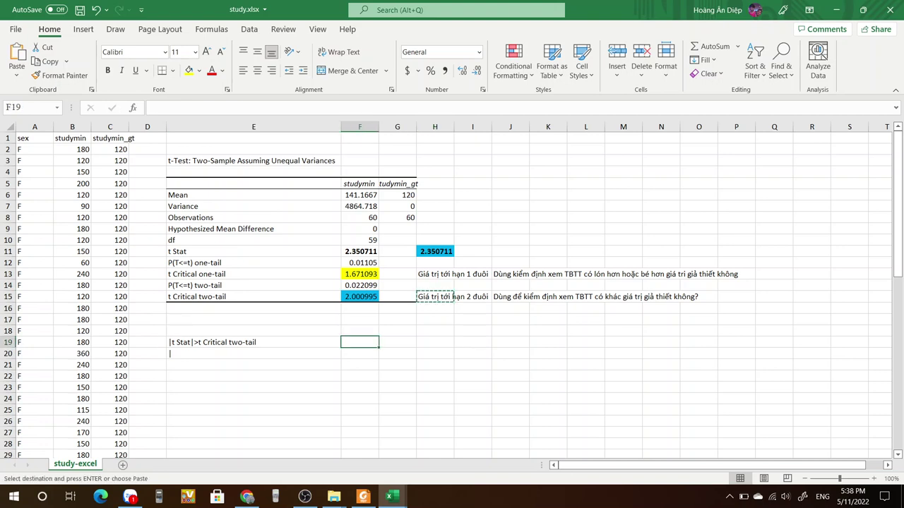
{"action": "key", "text": "Left"}
{"action": "key", "text": "Escape"}
Step: Append "Kết luận:" to the end of the comparison in E19
{"action": "key", "text": "F2"}
{"action": "type", "text": "K"}
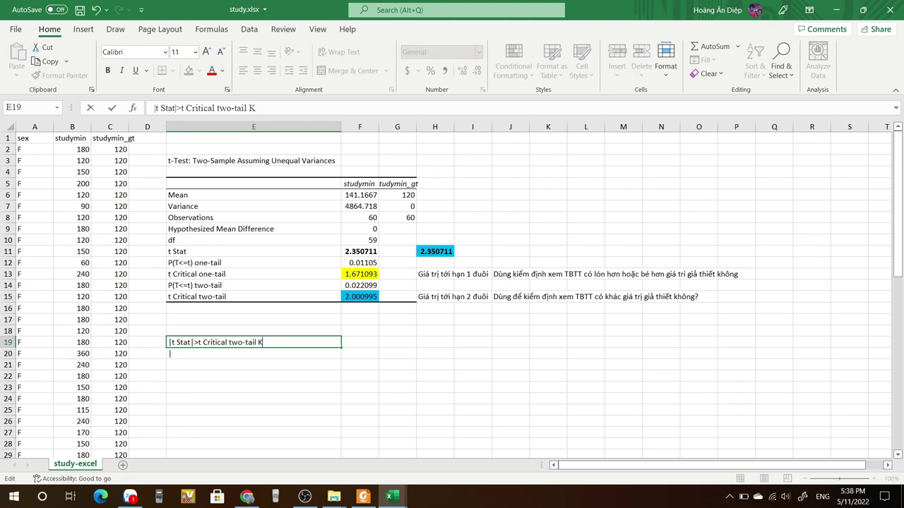
{"action": "type", "text": "ết luận:"}
{"action": "left_click", "coordinate": [451, 296]}
{"action": "key", "text": "ctrl+c"}
{"action": "double_click", "coordinate": [297, 343]}
{"action": "double_click", "coordinate": [444, 298]}
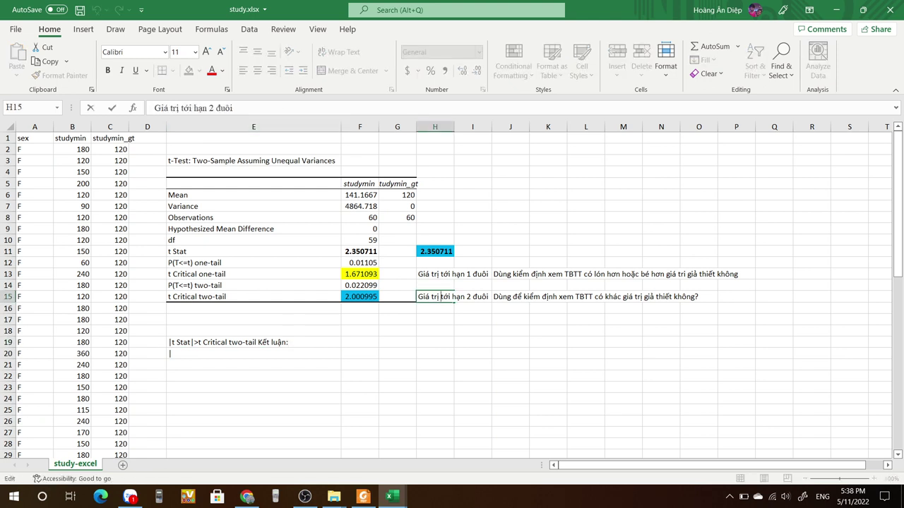
Step: Copy the full note text from J15 and append it after "Kết luận:" in E19
{"action": "left_click", "coordinate": [526, 297]}
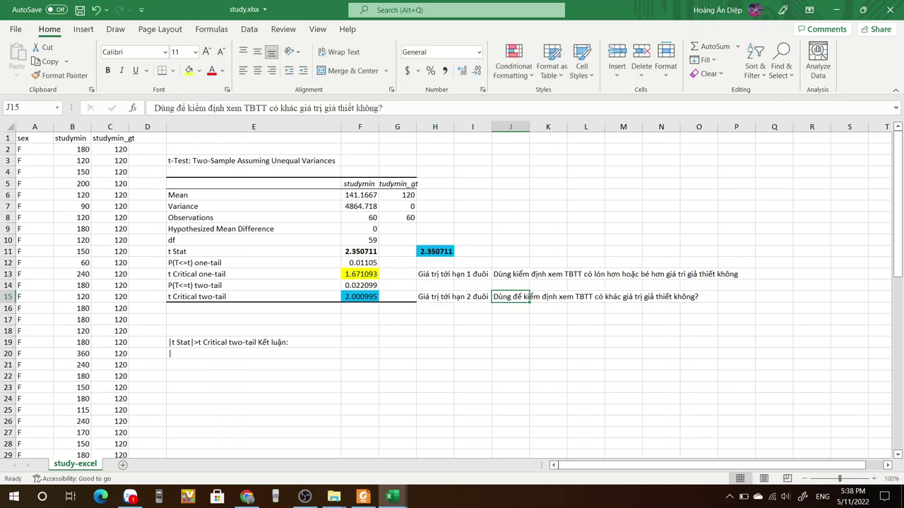
{"action": "left_click", "coordinate": [387, 108]}
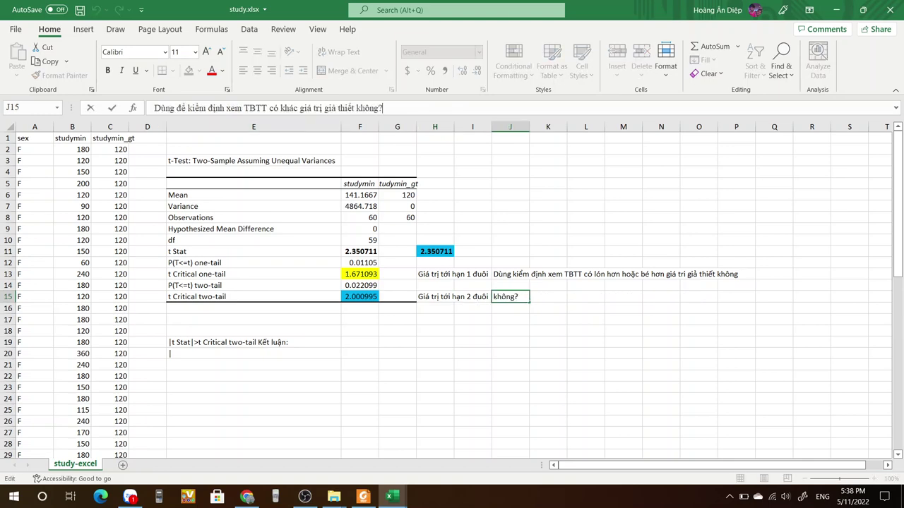
{"action": "key", "text": "ctrl+a"}
{"action": "key", "text": "ctrl+c"}
{"action": "double_click", "coordinate": [299, 342]}
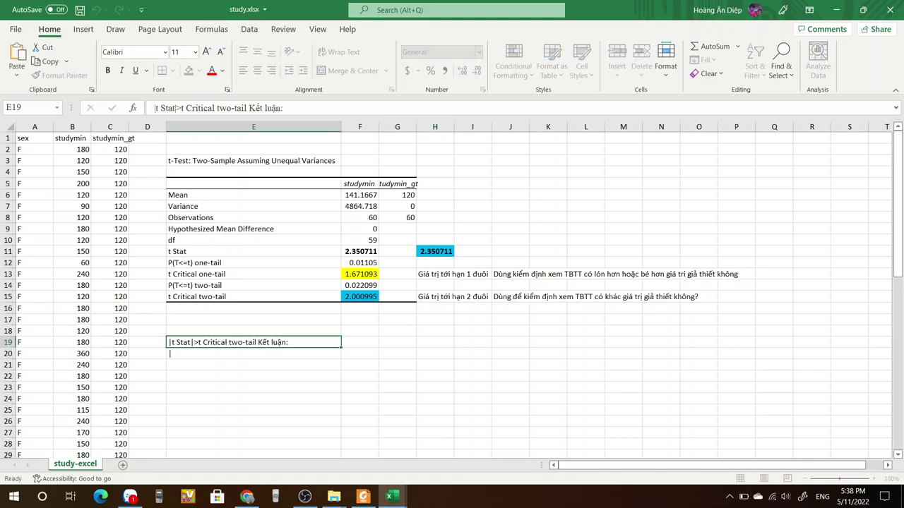
{"action": "key", "text": "ctrl+v"}
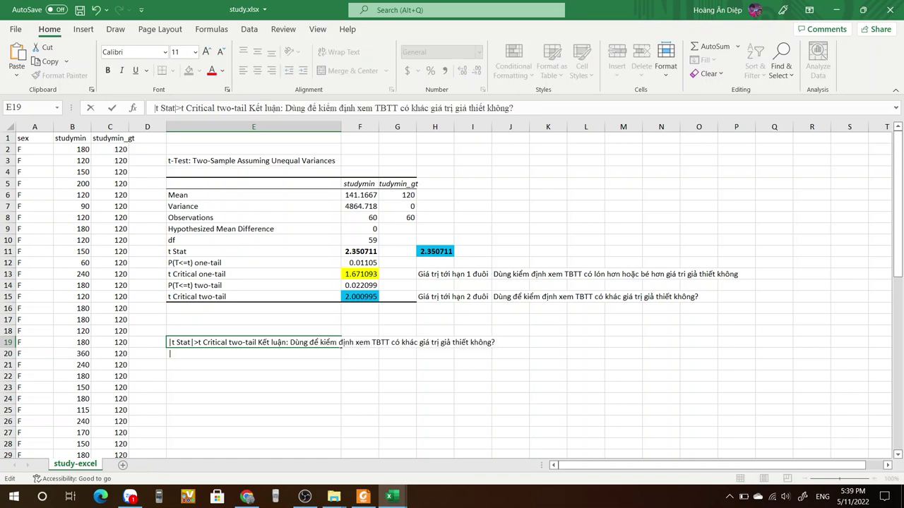
Step: Delete the words "Dùng để kiểm định xem" after "Kết luận:" in E19
{"action": "key", "text": "BackSpace"}
{"action": "key", "text": "BackSpace"}
{"action": "key", "text": "BackSpace"}
{"action": "key", "text": "BackSpace"}
{"action": "key", "text": "BackSpace"}
{"action": "key", "text": "BackSpace"}
{"action": "key", "text": "BackSpace"}
{"action": "key", "text": "BackSpace"}
{"action": "key", "text": "BackSpace"}
{"action": "key", "text": "BackSpace"}
{"action": "key", "text": "BackSpace"}
{"action": "key", "text": "BackSpace"}
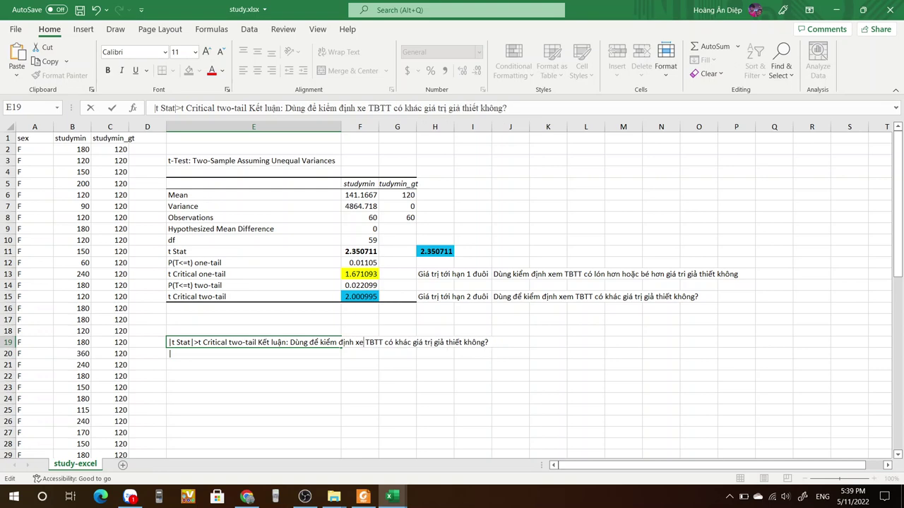
{"action": "key", "text": "BackSpace"}
{"action": "key", "text": "BackSpace"}
{"action": "key", "text": "BackSpace"}
{"action": "key", "text": "BackSpace"}
{"action": "key", "text": "BackSpace"}
{"action": "key", "text": "BackSpace"}
{"action": "key", "text": "BackSpace"}
{"action": "key", "text": "BackSpace"}
{"action": "key", "text": "BackSpace"}
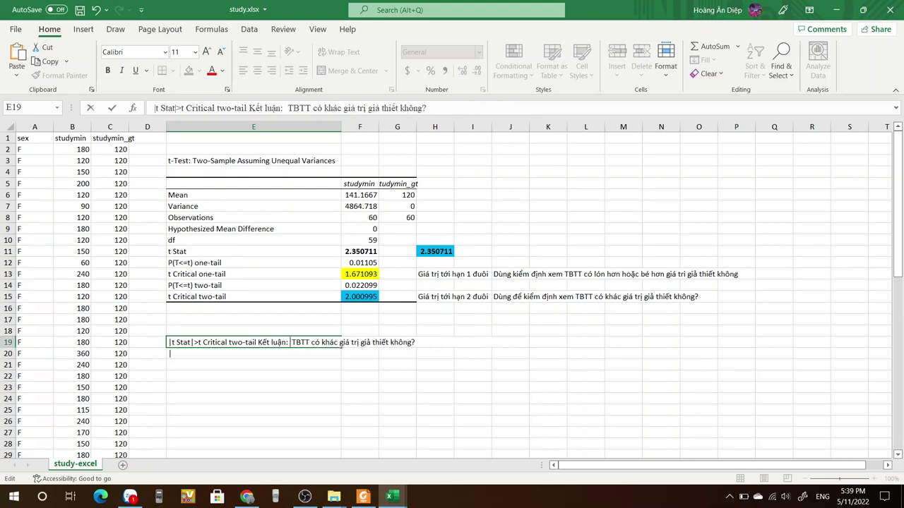
{"action": "key", "text": "BackSpace"}
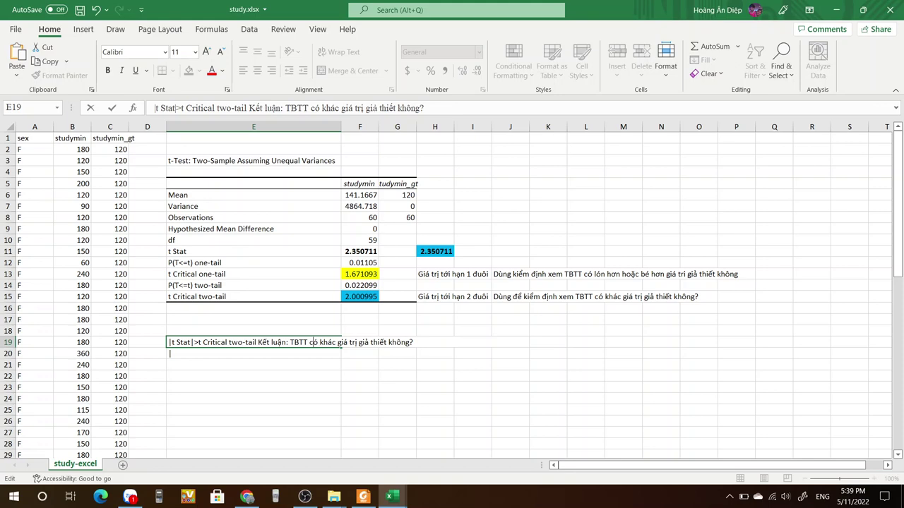
Step: Remove "có" and "không?" from E19 so its conclusion reads "TBTT khác giá trị giả thiết."
{"action": "key", "text": "BackSpace"}
{"action": "key", "text": "BackSpace"}
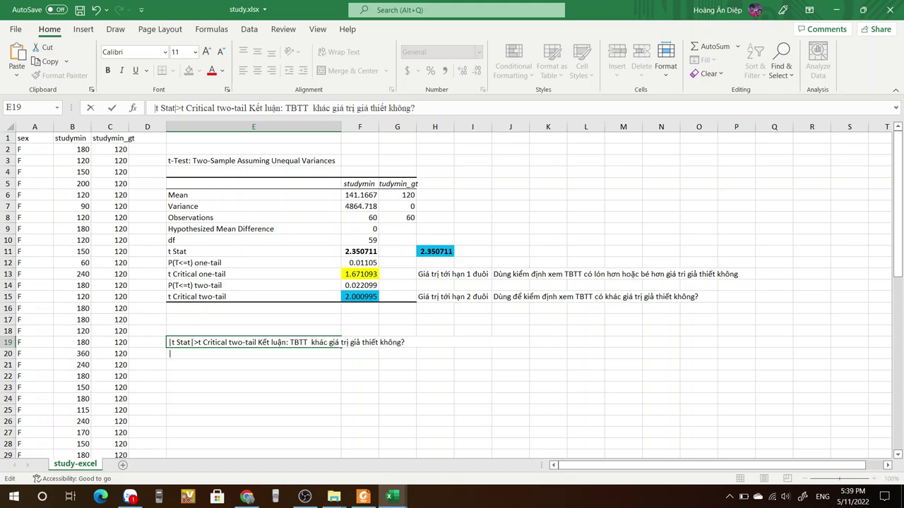
{"action": "key", "text": "BackSpace"}
{"action": "key", "text": "BackSpace"}
{"action": "key", "text": "BackSpace"}
{"action": "key", "text": "BackSpace"}
{"action": "key", "text": "BackSpace"}
{"action": "key", "text": "BackSpace"}
{"action": "key", "text": "BackSpace"}
{"action": "key", "text": "Return"}
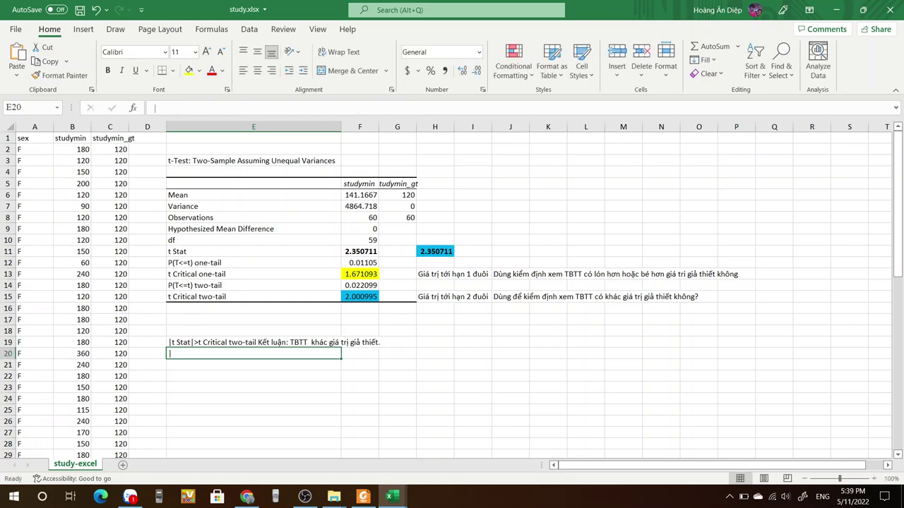
Step: Enter the heading "Trắc nghiệm 2 đuôi:" in E18 above the two-tail conclusion
{"action": "key", "text": "Up"}
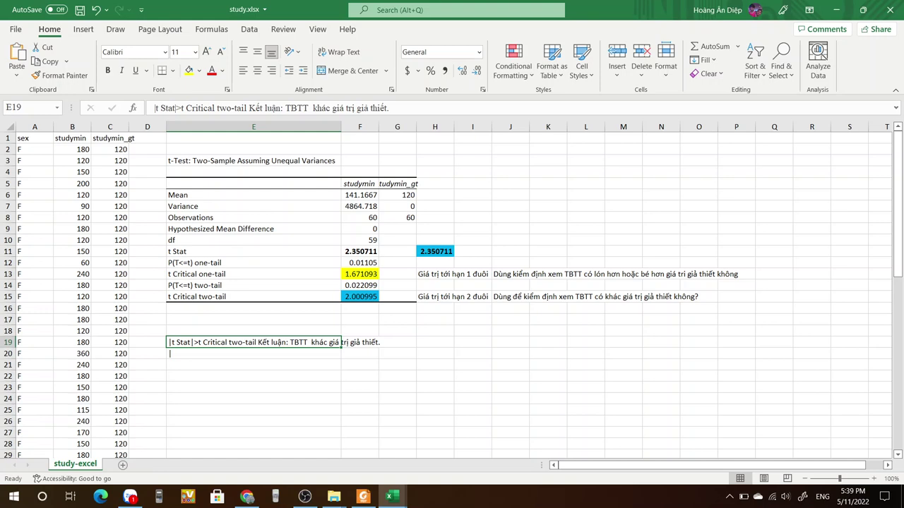
{"action": "key", "text": "Up"}
{"action": "type", "text": "Trắc"}
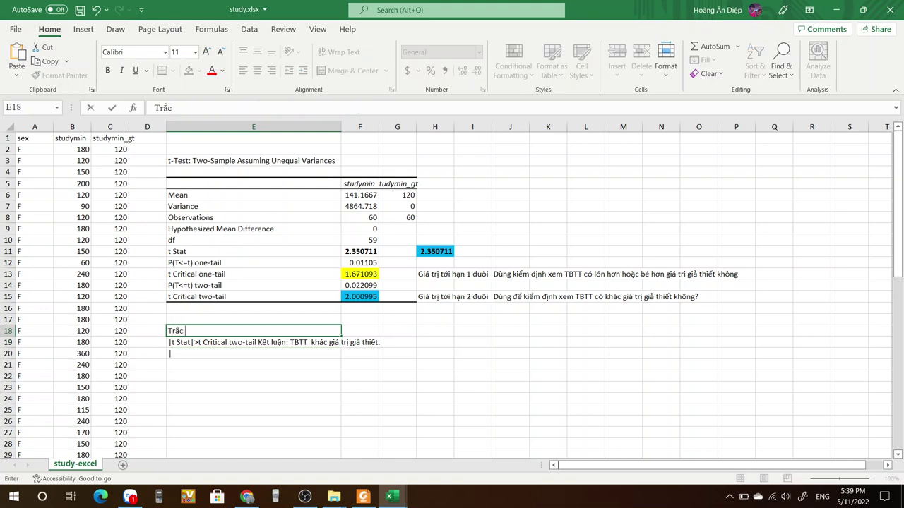
{"action": "type", "text": " nghiệm 2 d"}
{"action": "type", "text": "uôi:"}
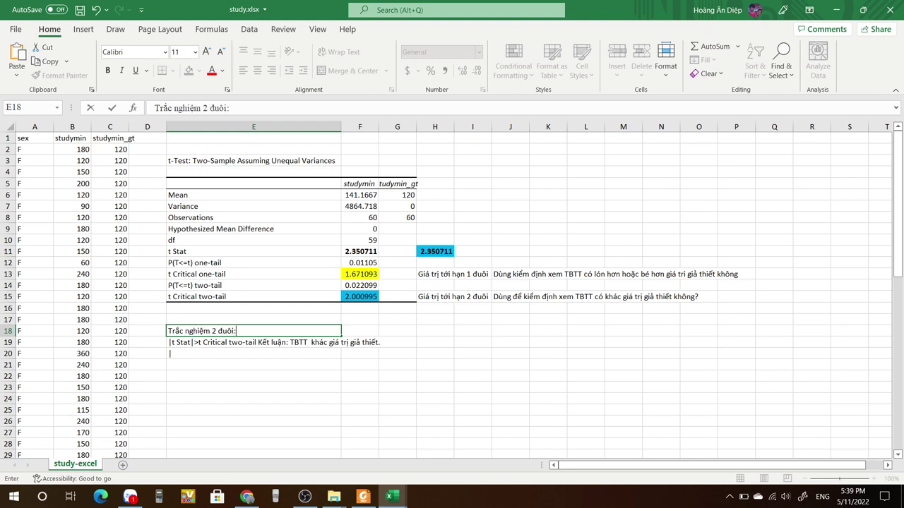
Step: Replace the content of E20 with the heading "Trắc nghiệm 1 đuôi:"
{"action": "left_click", "coordinate": [169, 353]}
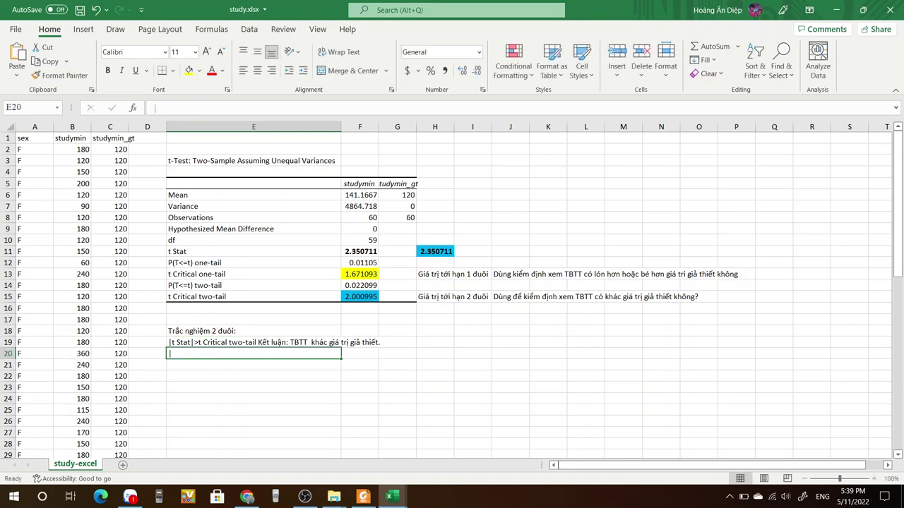
{"action": "type", "text": "Tra"}
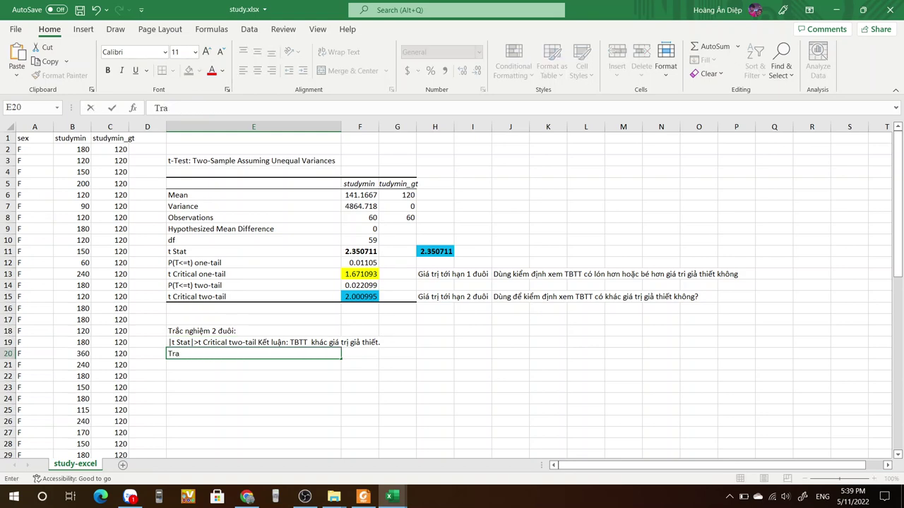
{"action": "type", "text": "wcs"}
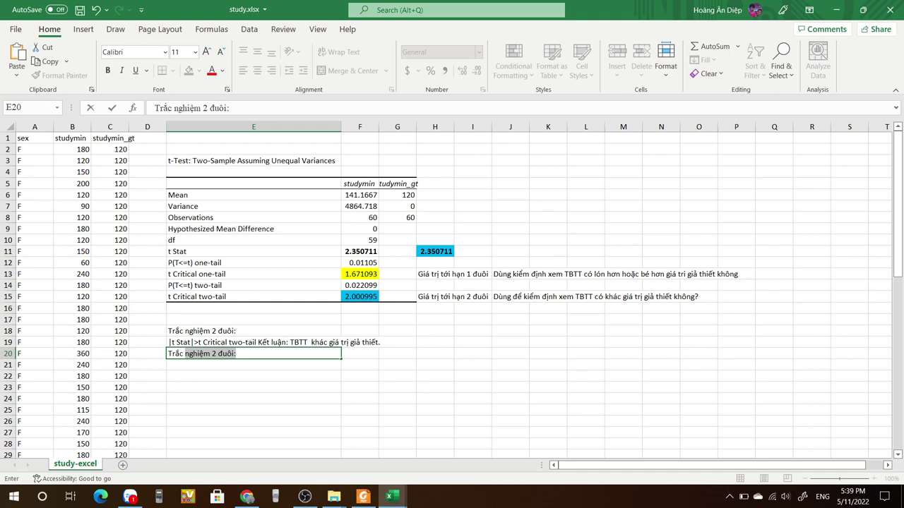
{"action": "left_click", "coordinate": [219, 353]}
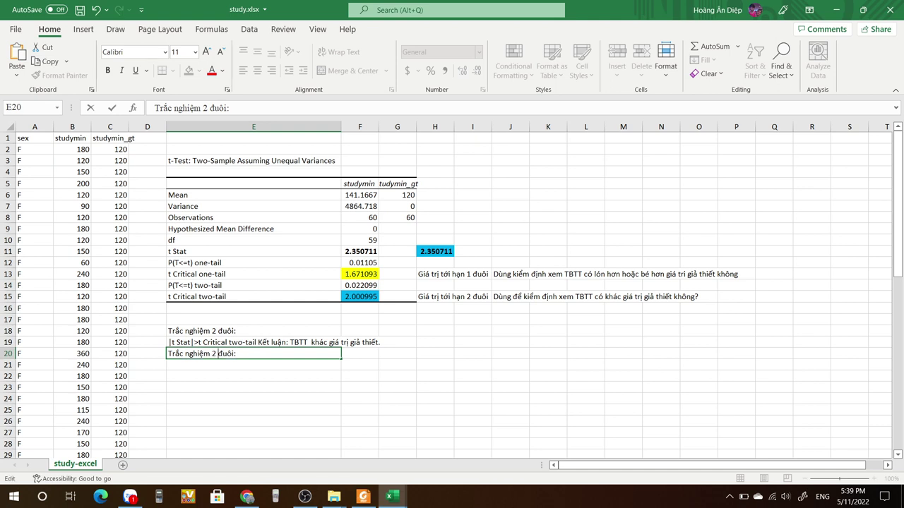
{"action": "key", "text": "BackSpace"}
{"action": "type", "text": "1"}
{"action": "key", "text": "Return"}
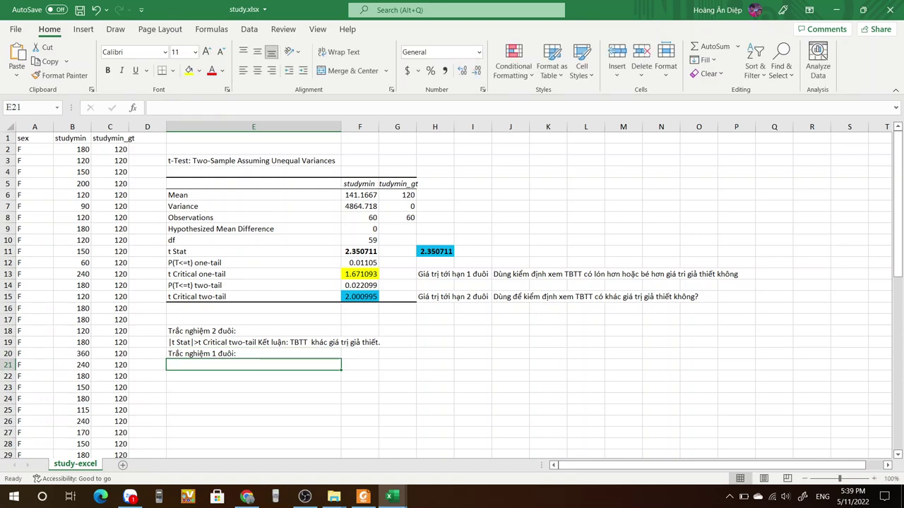
Step: Start a condition in E21 with "Nếu |" followed by the label text "t Stat" copied from E11
{"action": "type", "text": "Nếu "}
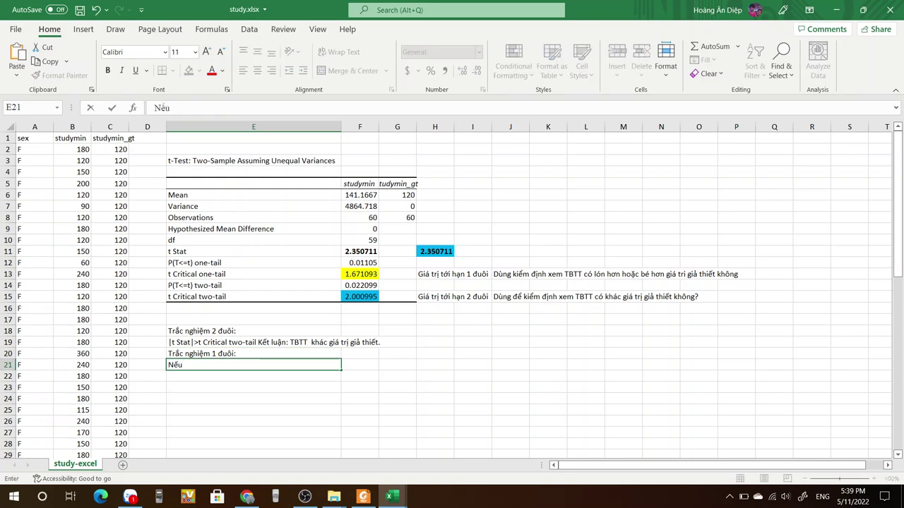
{"action": "type", "text": "|"}
{"action": "double_click", "coordinate": [189, 251]}
{"action": "left_click_drag", "start_coordinate": [188, 251], "coordinate": [167, 251]}
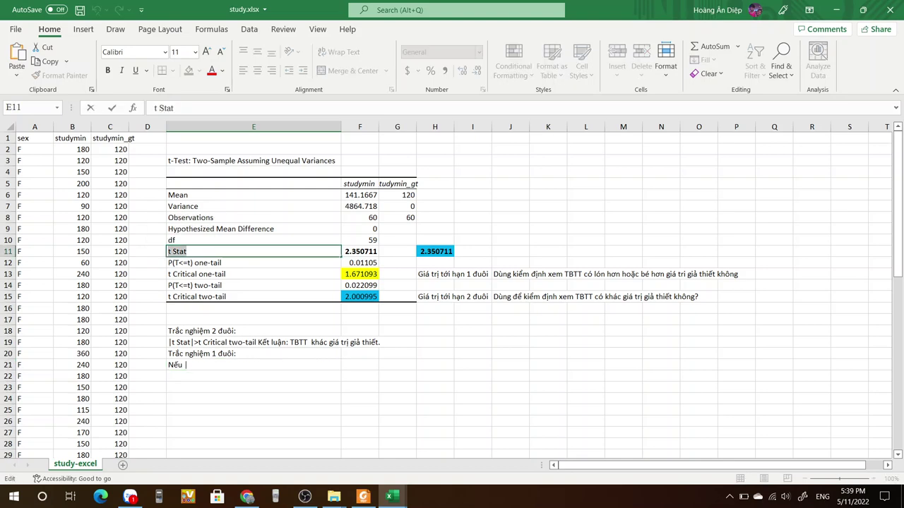
{"action": "key", "text": "ctrl+c"}
{"action": "double_click", "coordinate": [207, 365]}
{"action": "key", "text": "ctrl+v"}
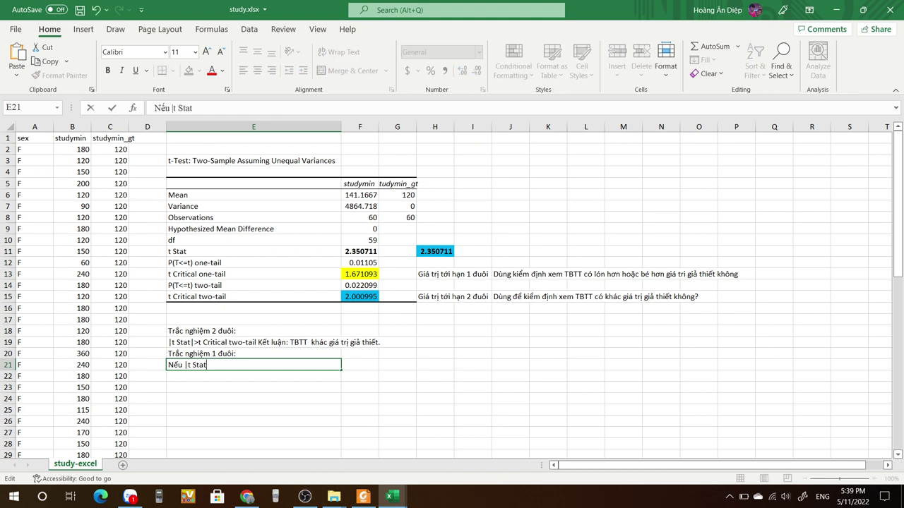
Step: Continue E21 with "|>" and the label text "t Critical one-tail" copied from E13, followed by a comma
{"action": "type", "text": "|>"}
{"action": "left_click", "coordinate": [227, 274]}
{"action": "left_click", "coordinate": [227, 296]}
{"action": "double_click", "coordinate": [227, 274]}
{"action": "key", "text": "shift+Home"}
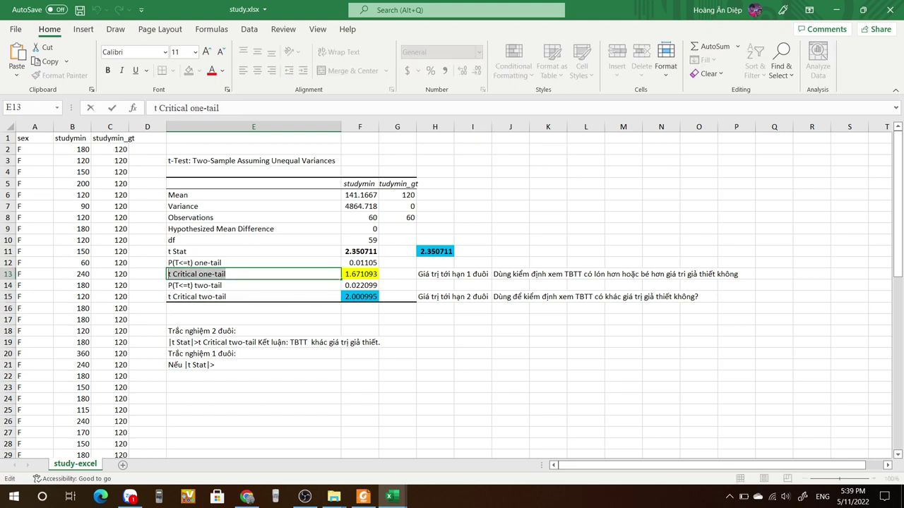
{"action": "double_click", "coordinate": [233, 365]}
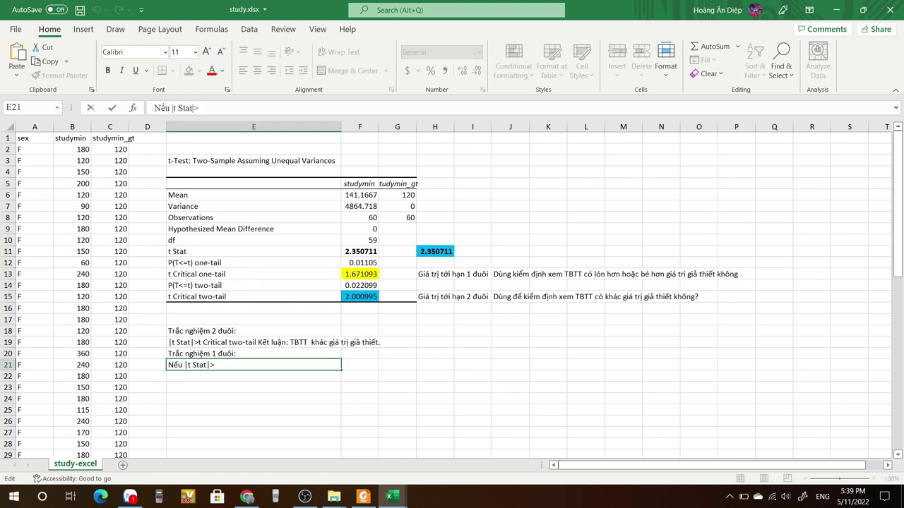
{"action": "key", "text": "ctrl+v"}
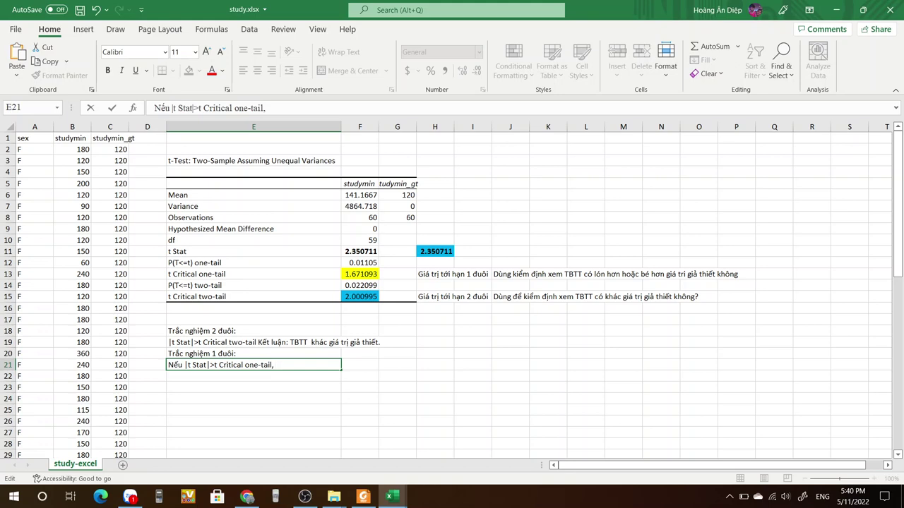
Step: Append the "t Stat" label text from E11 to E21 and complete the second condition as "t Stat<0"
{"action": "double_click", "coordinate": [219, 252]}
{"action": "key", "text": "shift+Home"}
{"action": "left_click", "coordinate": [220, 365]}
{"action": "key", "text": "F2"}
{"action": "key", "text": "ctrl+v"}
{"action": "type", "text": "<"}
{"action": "type", "text": "0:"}
{"action": "key", "text": "BackSpace"}
{"action": "key", "text": "BackSpace"}
Step: Finish the E21 sentence with "thì kết luận TBTT < giá trị giả thiết"
{"action": "type", "text": "thì kết "}
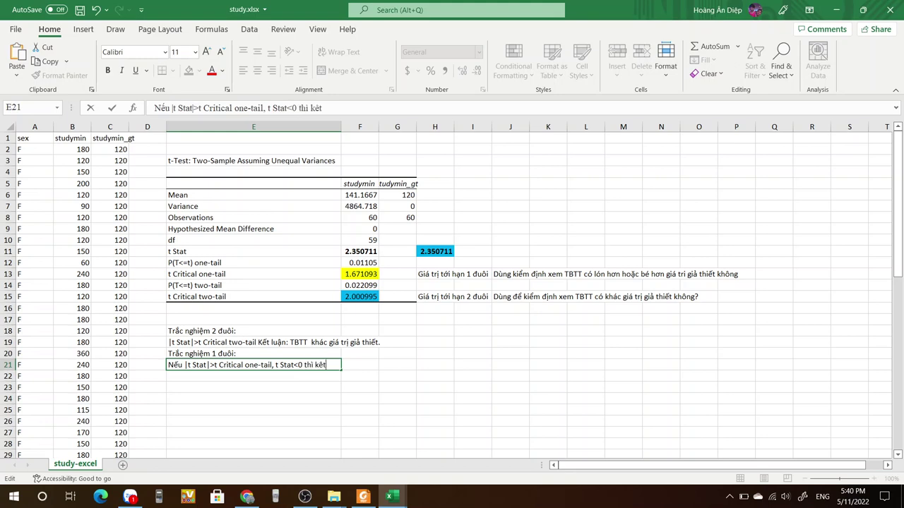
{"action": "type", "text": "luận TBTT < g"}
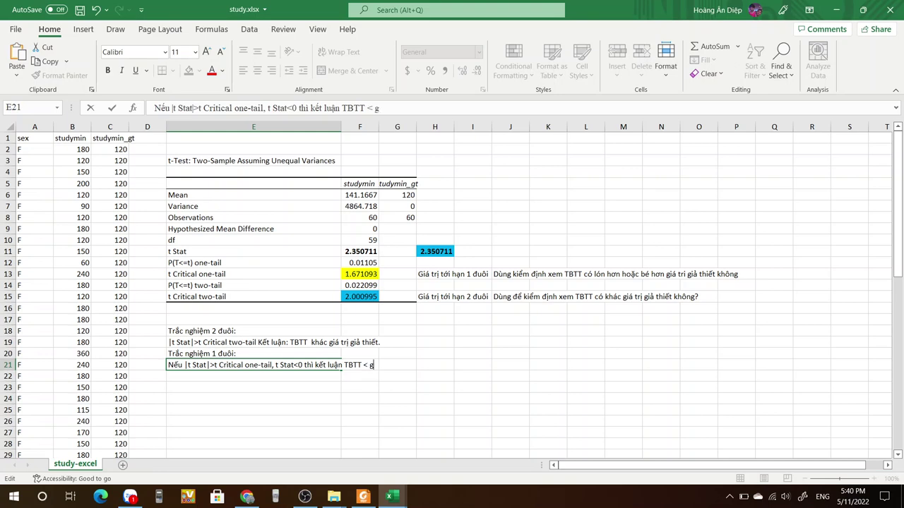
{"action": "type", "text": "iá t"}
{"action": "type", "text": "rị gia"}
{"action": "type", "text": " thiết"}
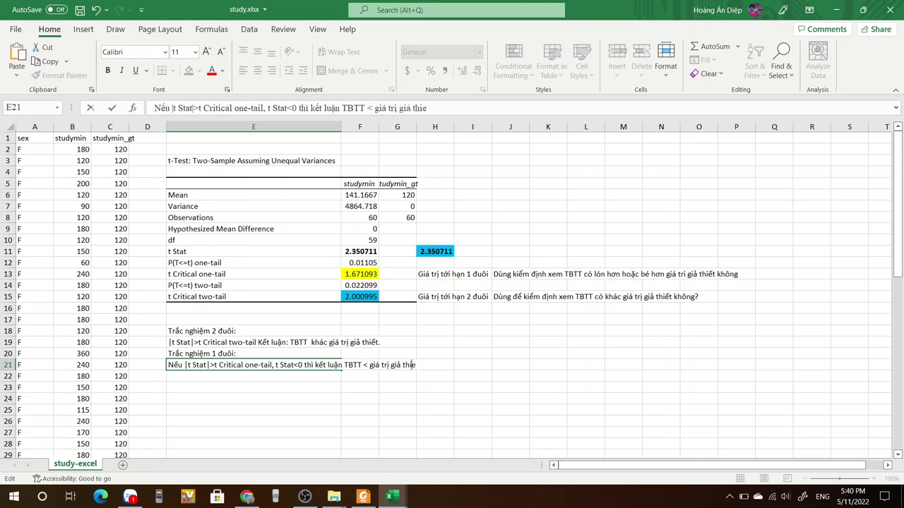
{"action": "key", "text": "Return"}
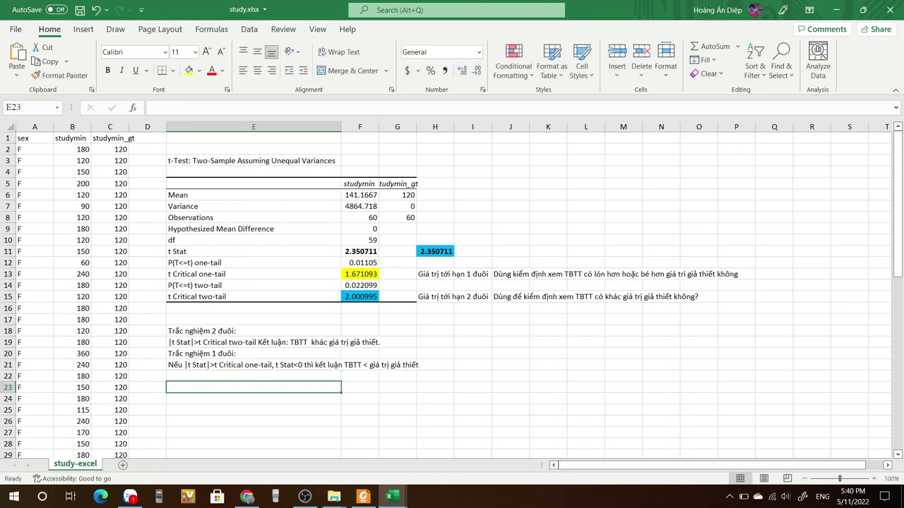
Step: Copy the one-tail rule from E21 into E22
{"action": "key", "text": "Up"}
{"action": "key", "text": "ctrl+c"}
{"action": "key", "text": "Down"}
{"action": "key", "text": "ctrl+v"}
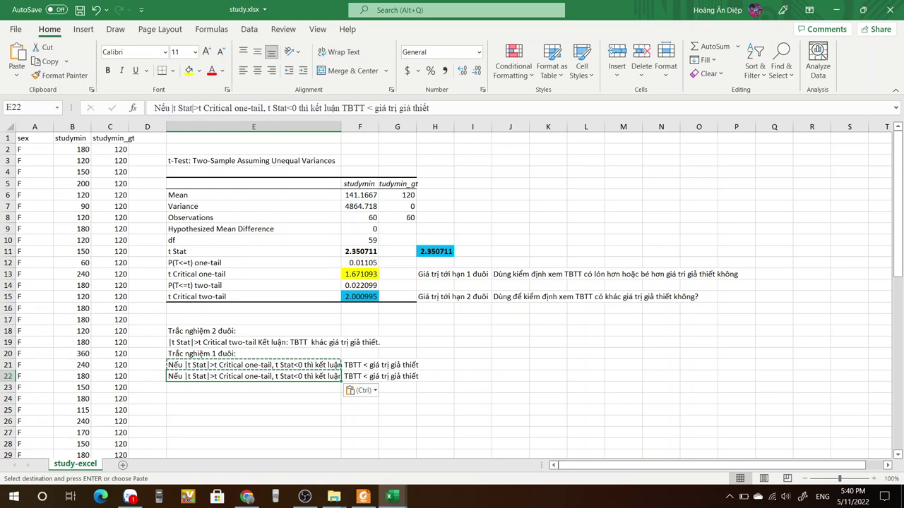
Step: Edit the rule in E22 to read "t Stat>0 thì kết luận TBTT > giá trị giả thiết"
{"action": "key", "text": "F2"}
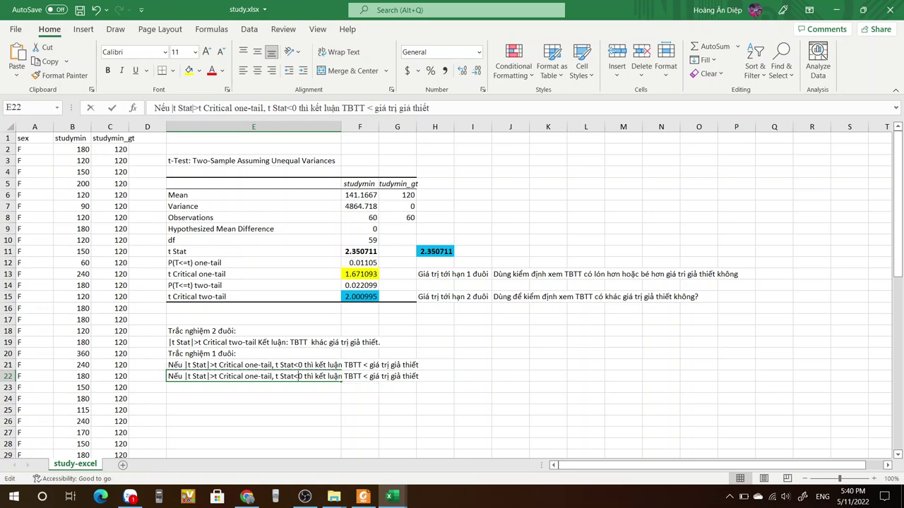
{"action": "key", "text": "BackSpace"}
{"action": "type", "text": ">"}
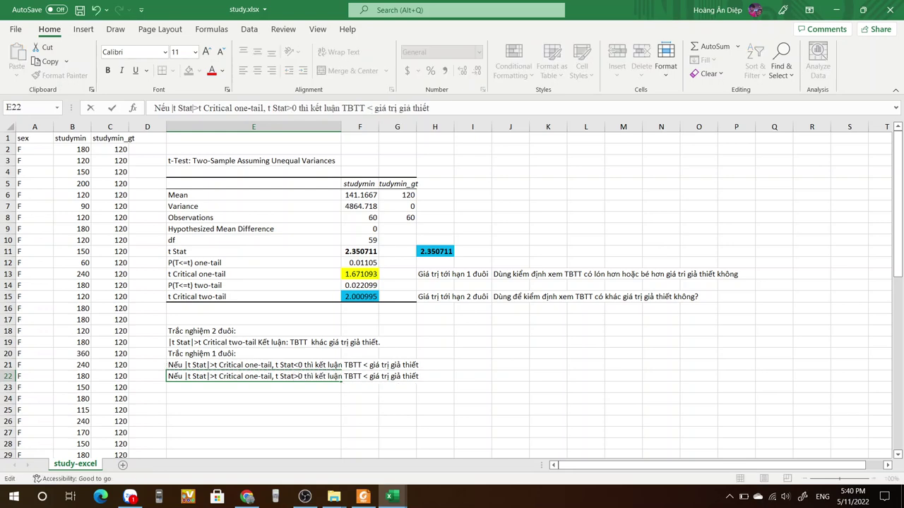
{"action": "left_click", "coordinate": [368, 377]}
{"action": "key", "text": "BackSpace"}
{"action": "type", "text": ">"}
{"action": "left_click", "coordinate": [397, 422]}
Step: Make the two-tail and one-tail rule text in rows 18 to 22 bold
{"action": "left_click_drag", "start_coordinate": [254, 332], "coordinate": [398, 377]}
{"action": "key", "text": "ctrl+b"}
{"action": "left_click", "coordinate": [269, 387]}
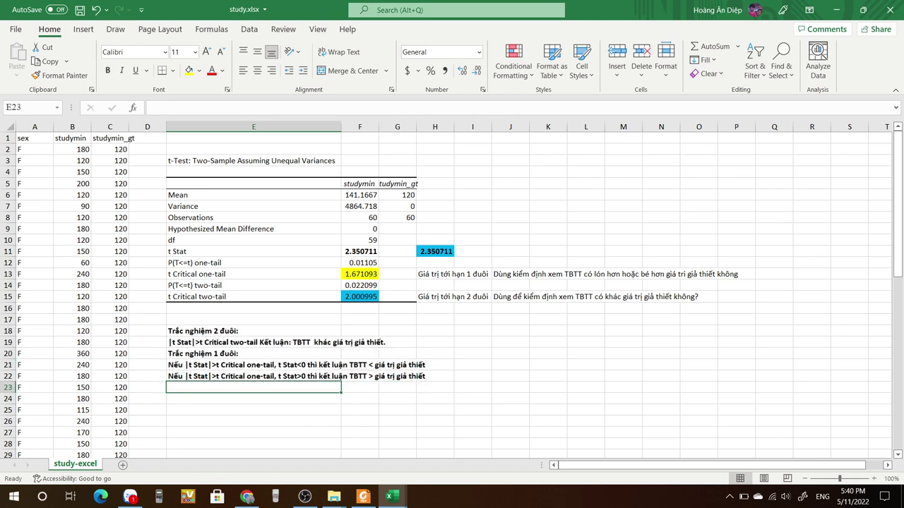
Step: Check the absolute t statistic against the two-tail critical value, and begin E24 with "Trong bài kết luận: Thời gian học"
{"action": "left_click", "coordinate": [435, 251]}
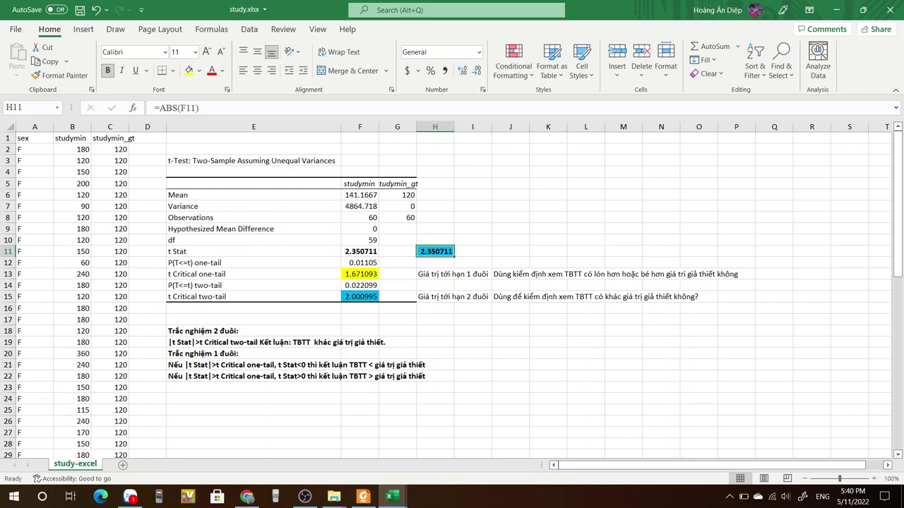
{"action": "left_click", "coordinate": [360, 297]}
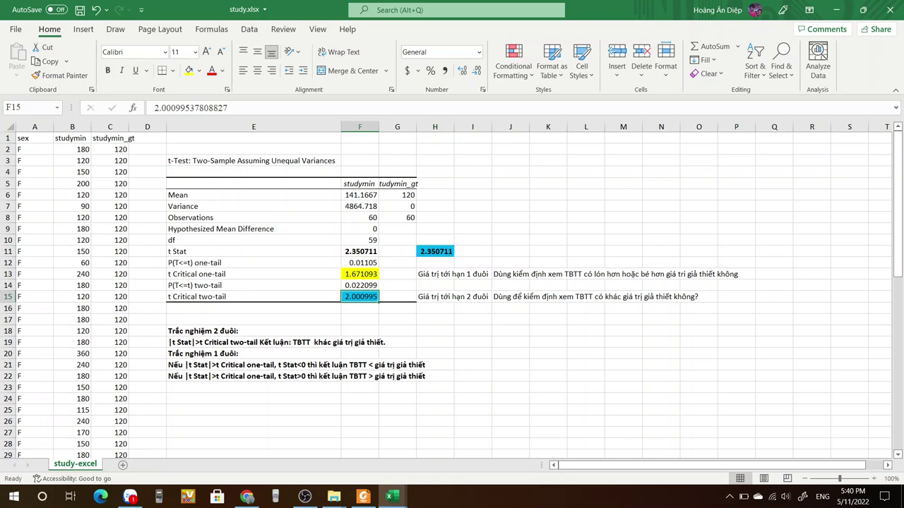
{"action": "left_click", "coordinate": [435, 297]}
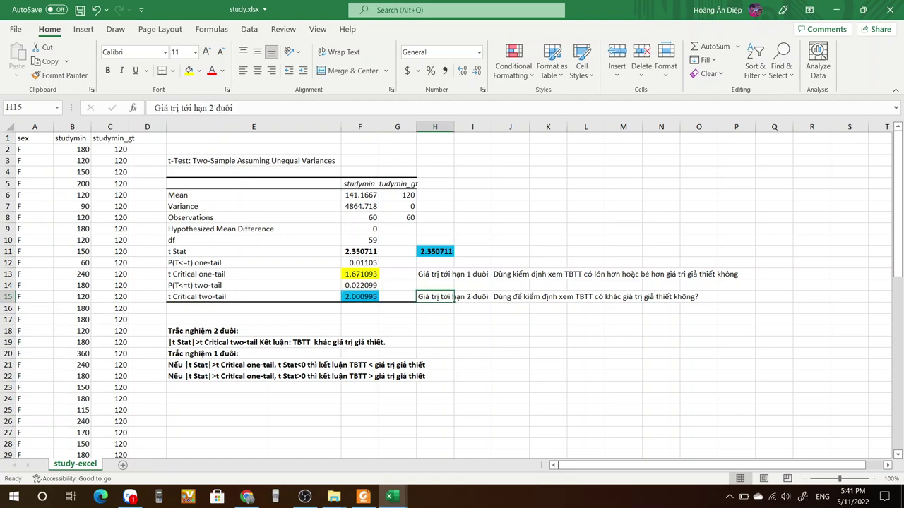
{"action": "left_click", "coordinate": [253, 399]}
{"action": "type", "text": "Tr"}
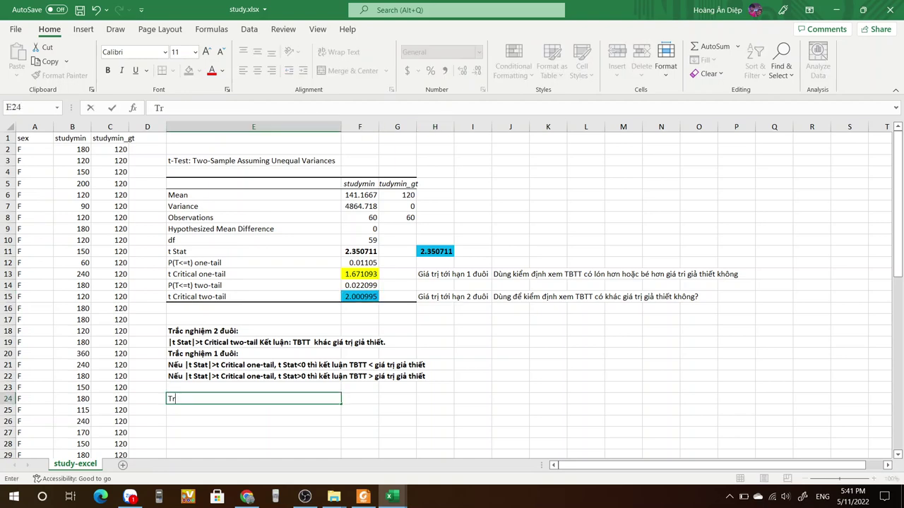
{"action": "type", "text": "ong baif keets l"}
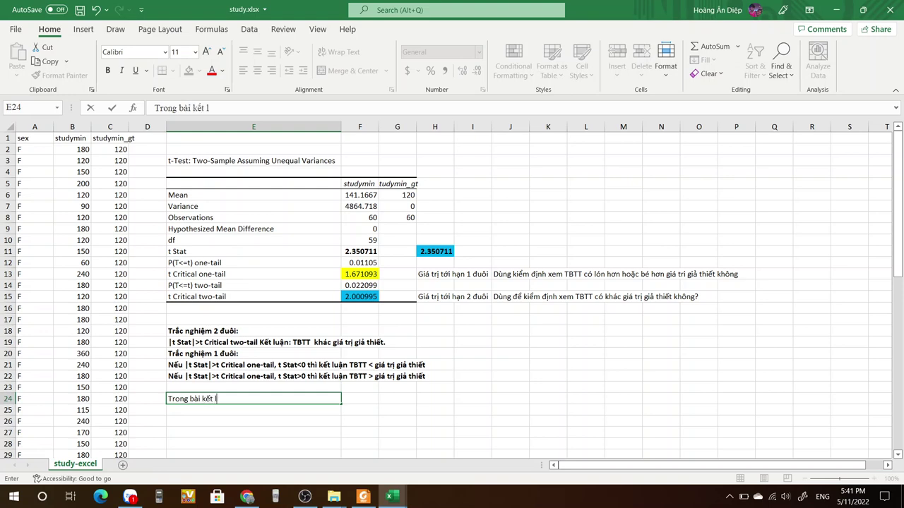
{"action": "type", "text": "uaajn:"}
{"action": "type", "text": " Thowfi gi"}
{"action": "type", "text": "an"}
{"action": "type", "text": " hojc"}
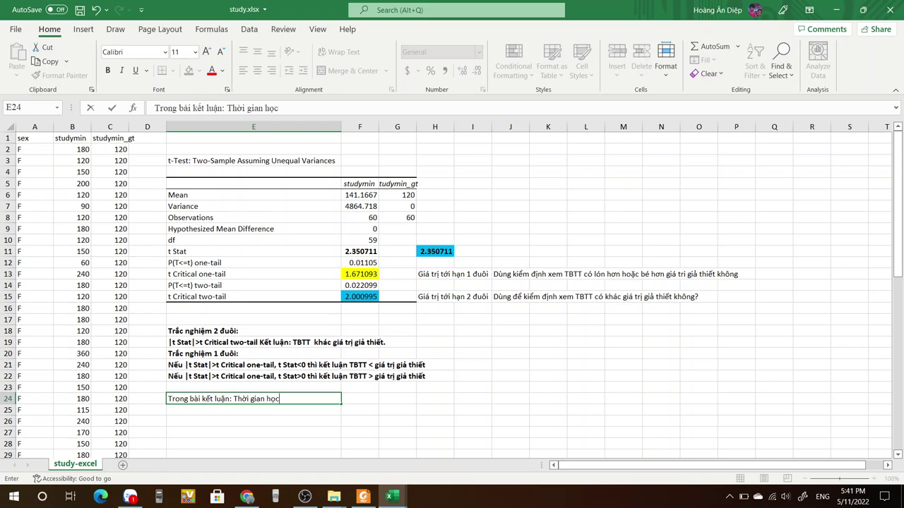
Step: Complete the two-tail conclusion in E24 with "TB của các hs khác 120 phút."
{"action": "type", "text": " TB cuar cacs hamf soos"}
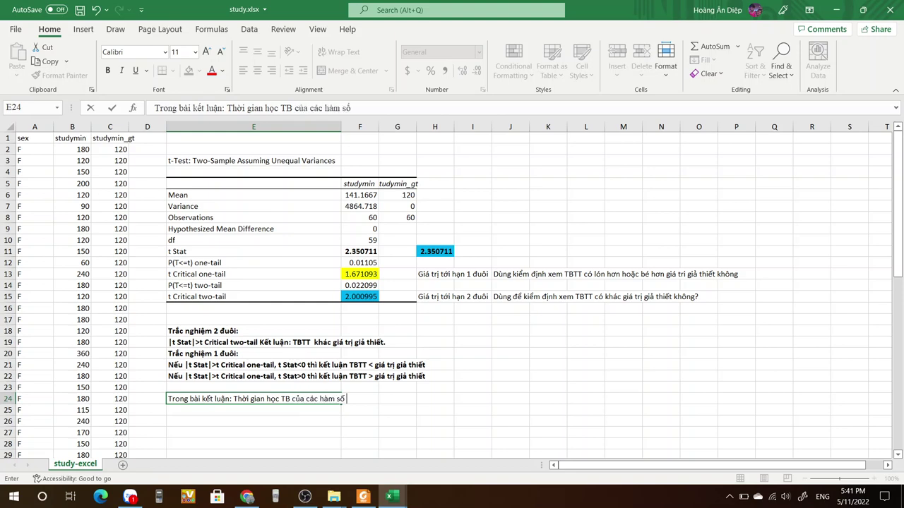
{"action": "key", "text": "BackSpace"}
{"action": "key", "text": "BackSpace"}
{"action": "key", "text": "BackSpace"}
{"action": "key", "text": "BackSpace"}
{"action": "key", "text": "BackSpace"}
{"action": "type", "text": "s khac 120 pphuts"}
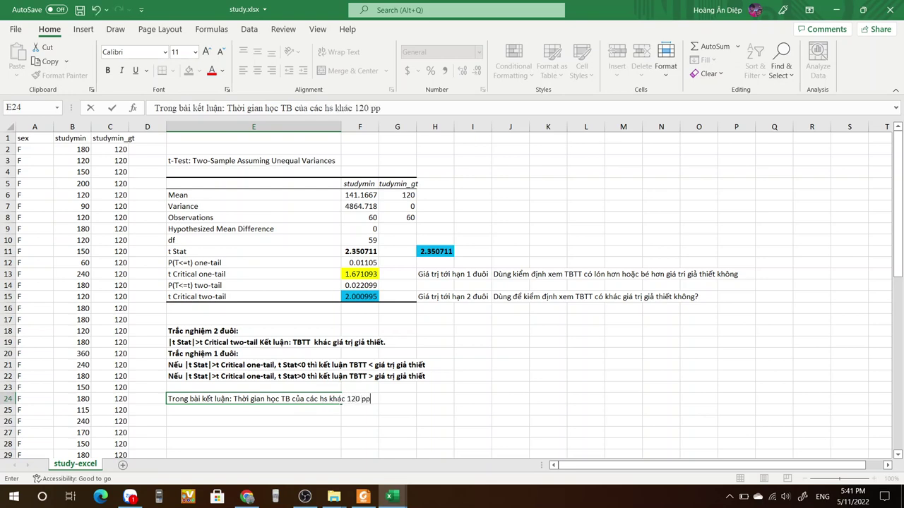
{"action": "key", "text": "BackSpace"}
{"action": "left_click", "coordinate": [366, 399]}
{"action": "key", "text": "BackSpace"}
{"action": "left_click", "coordinate": [390, 108]}
{"action": "key", "text": "BackSpace"}
{"action": "key", "text": "BackSpace"}
{"action": "type", "text": "út"}
{"action": "key", "text": "Return"}
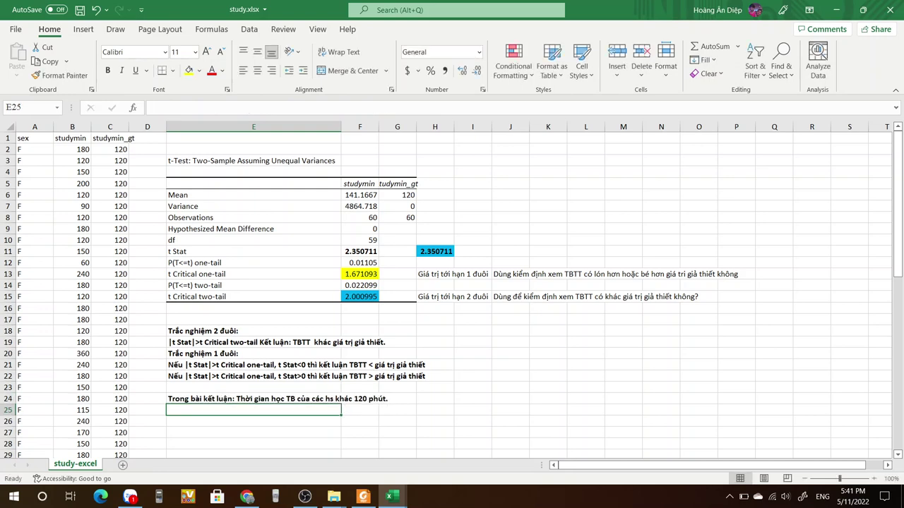
Step: Check the absolute t statistic against the one-tail critical value, and label D24 "2 đuôi" and D25 "1 đuôi"
{"action": "left_click", "coordinate": [254, 332]}
{"action": "left_click", "coordinate": [254, 410]}
{"action": "left_click", "coordinate": [435, 251]}
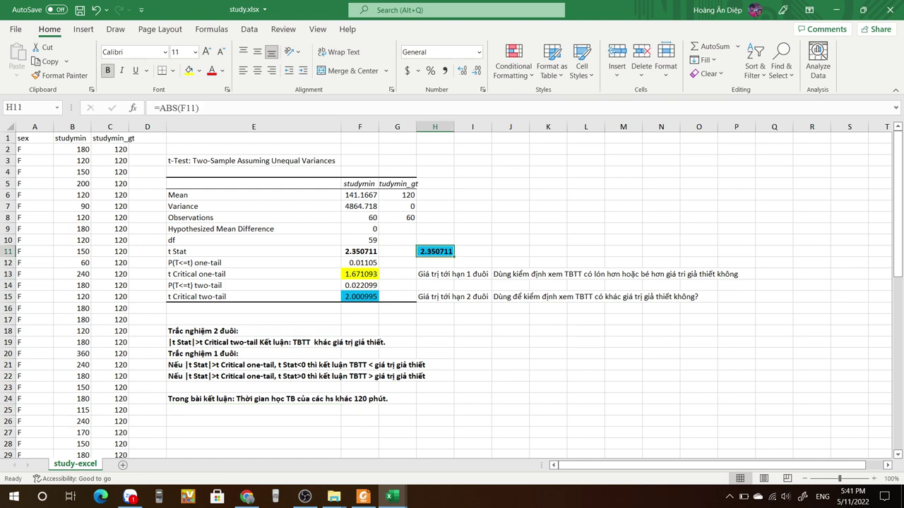
{"action": "left_click", "coordinate": [360, 274]}
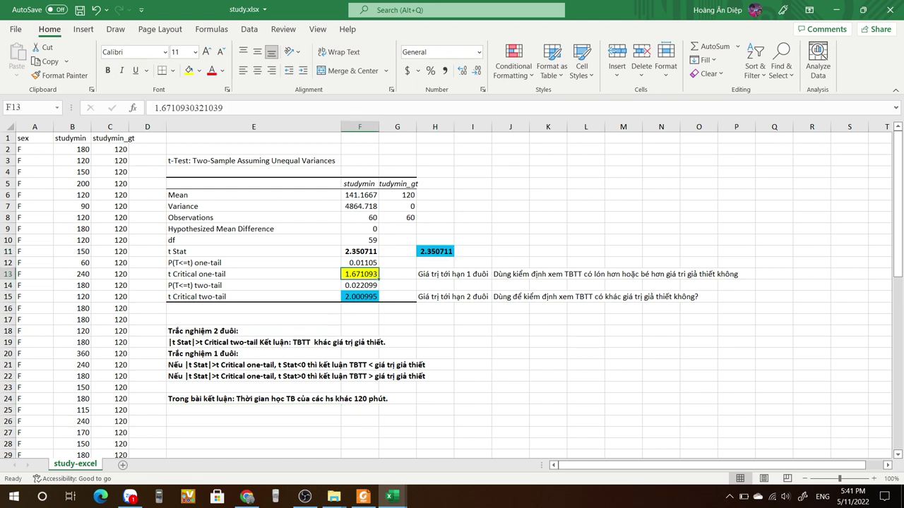
{"action": "left_click", "coordinate": [254, 422]}
{"action": "left_click", "coordinate": [254, 388]}
{"action": "left_click", "coordinate": [148, 399]}
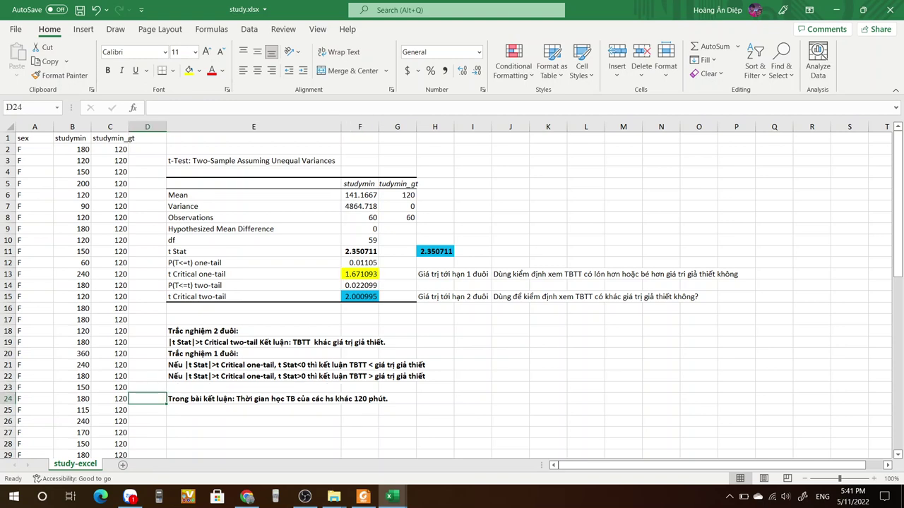
{"action": "type", "text": "2 đuô"}
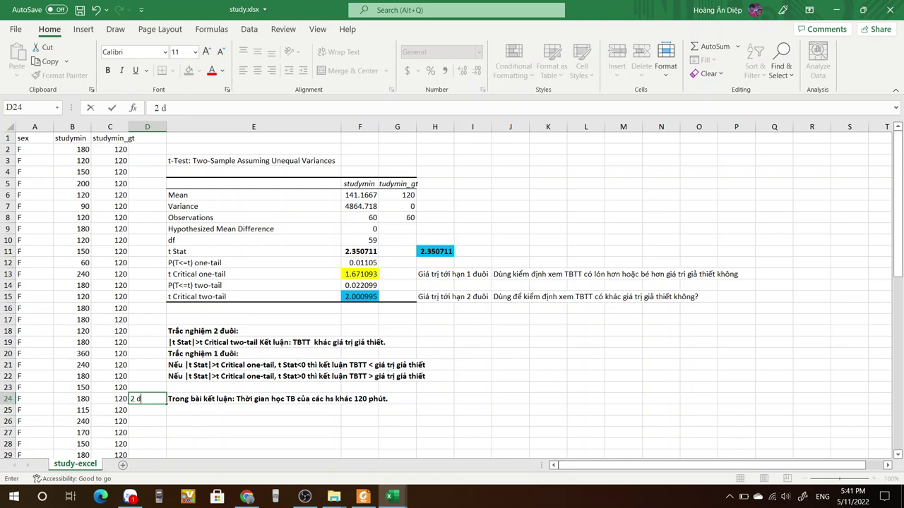
{"action": "type", "text": "i"}
{"action": "key", "text": "Return"}
{"action": "type", "text": "1"}
{"action": "type", "text": " đuôi"}
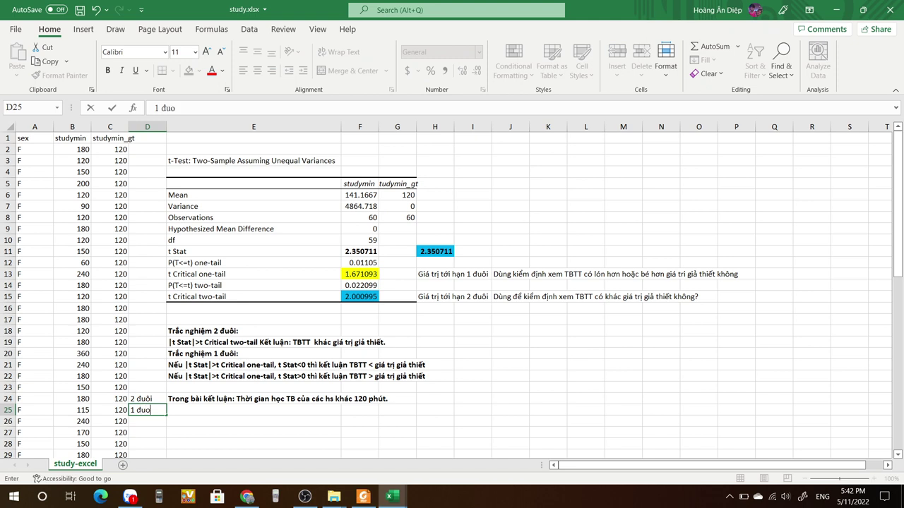
{"action": "key", "text": "Tab"}
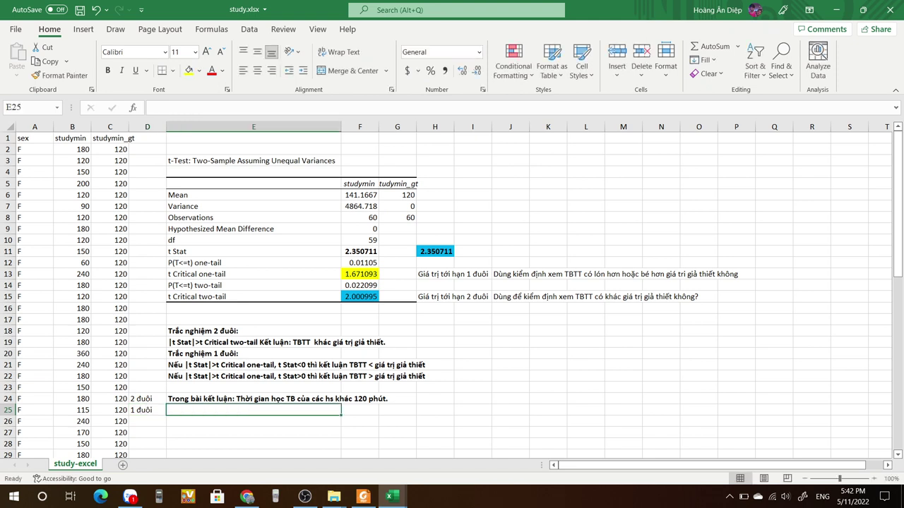
Step: Enter the one-tail conclusion "Thời gian học TB của hàm số lớn lơn 120 phút." in E25
{"action": "type", "text": "Thời"}
{"action": "type", "text": " gian hoc"}
{"action": "type", "text": "j TB cua"}
{"action": "type", "text": "r"}
{"action": "type", "text": " hàm số"}
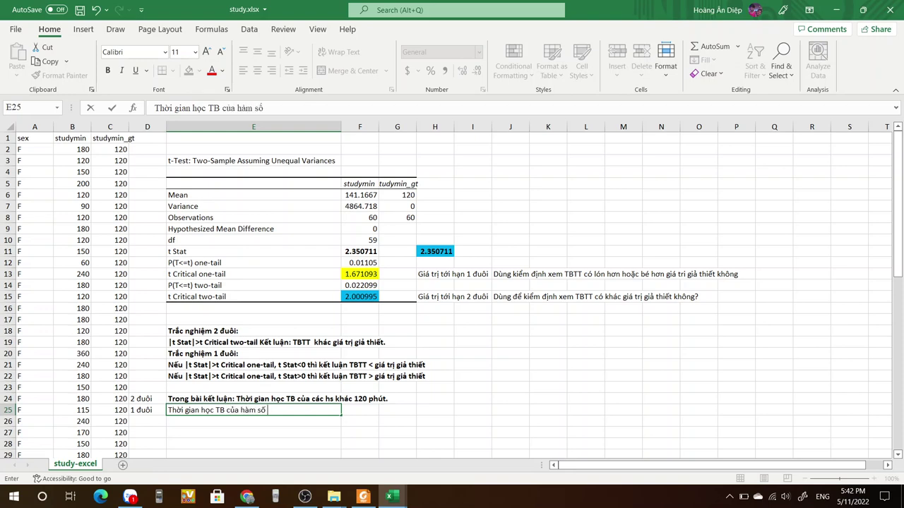
{"action": "type", "text": " lớn lơn 120"}
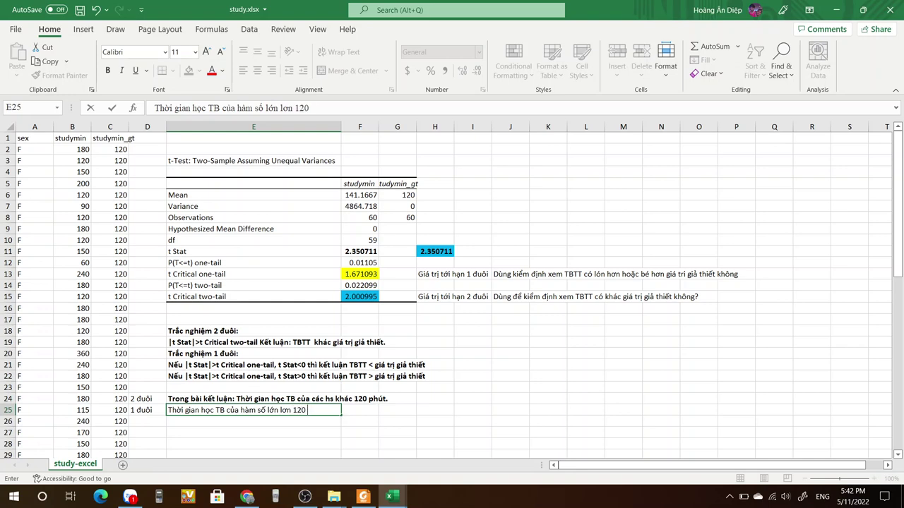
{"action": "type", "text": " phut."}
{"action": "left_click", "coordinate": [510, 421]}
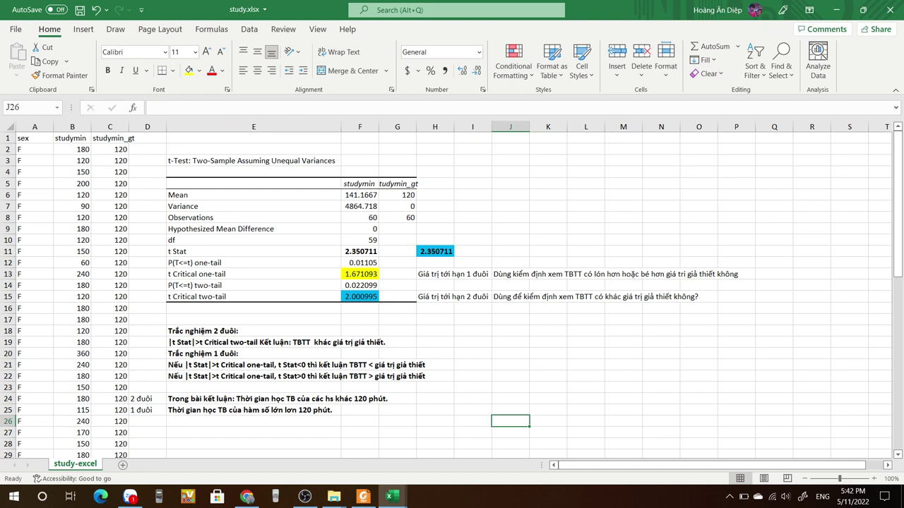
Step: Copy the sex and studymin columns into columns A and B of a new sheet
{"action": "left_click", "coordinate": [109, 126]}
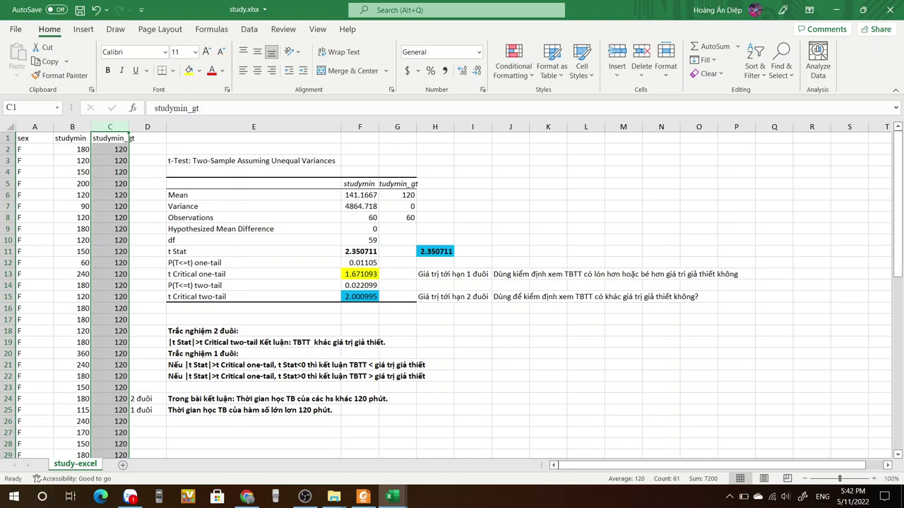
{"action": "left_click", "coordinate": [397, 195]}
{"action": "scroll", "coordinate": [452, 290], "scroll_direction": "down", "scroll_amount": 3}
{"action": "scroll", "coordinate": [452, 290], "scroll_direction": "up", "scroll_amount": 3}
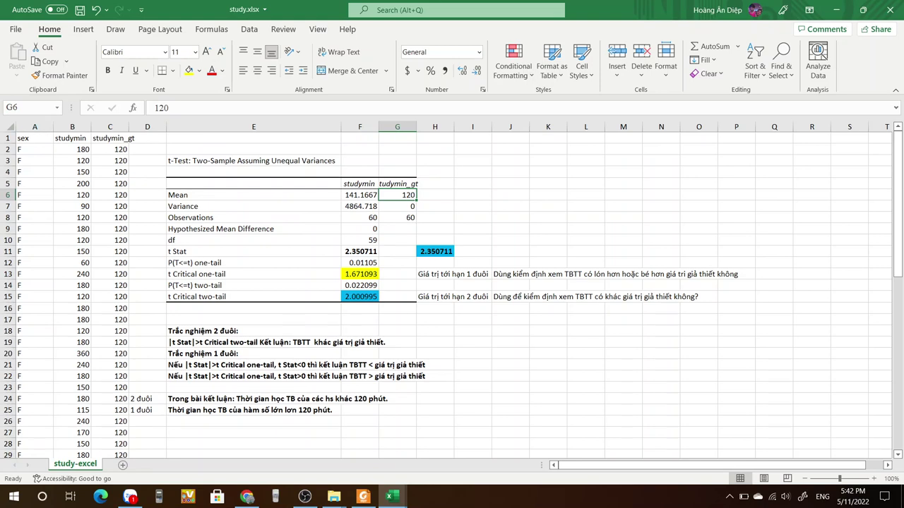
{"action": "left_click", "coordinate": [34, 138]}
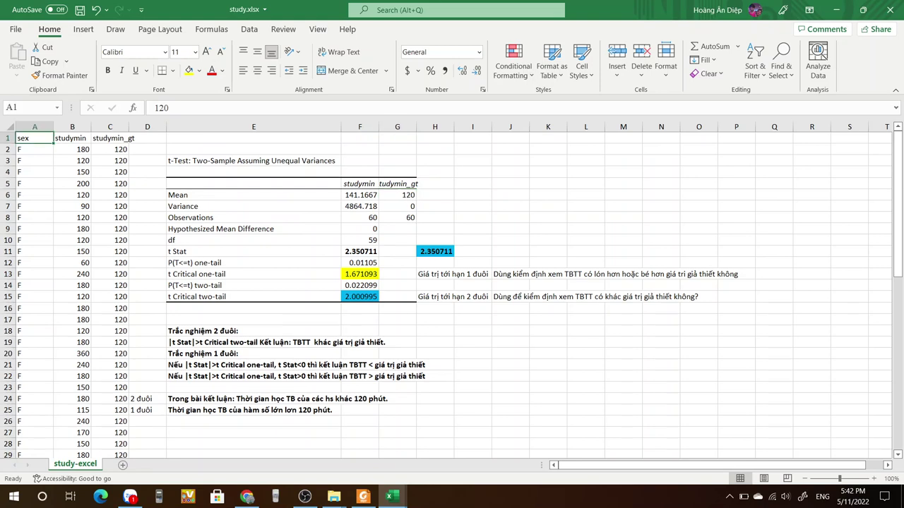
{"action": "left_click_drag", "start_coordinate": [34, 127], "coordinate": [72, 127]}
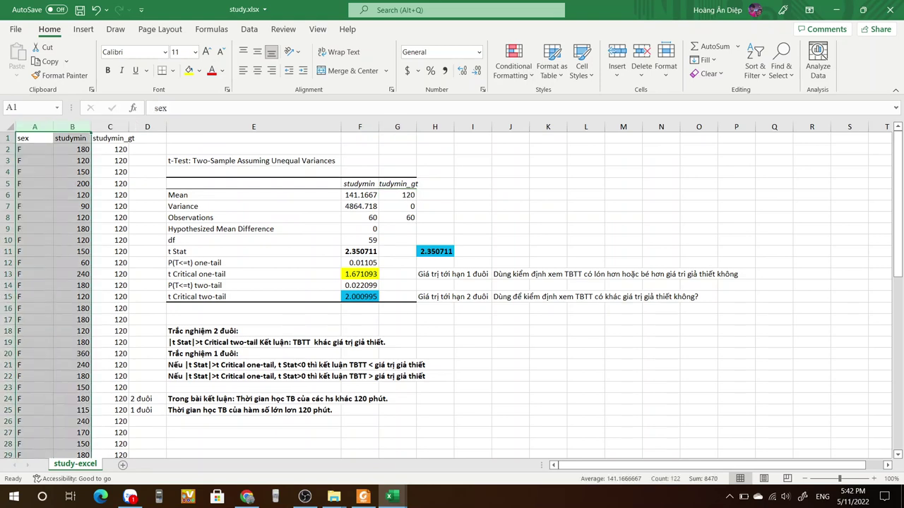
{"action": "key", "text": "ctrl+c"}
{"action": "left_click", "coordinate": [122, 465]}
{"action": "key", "text": "ctrl+v"}
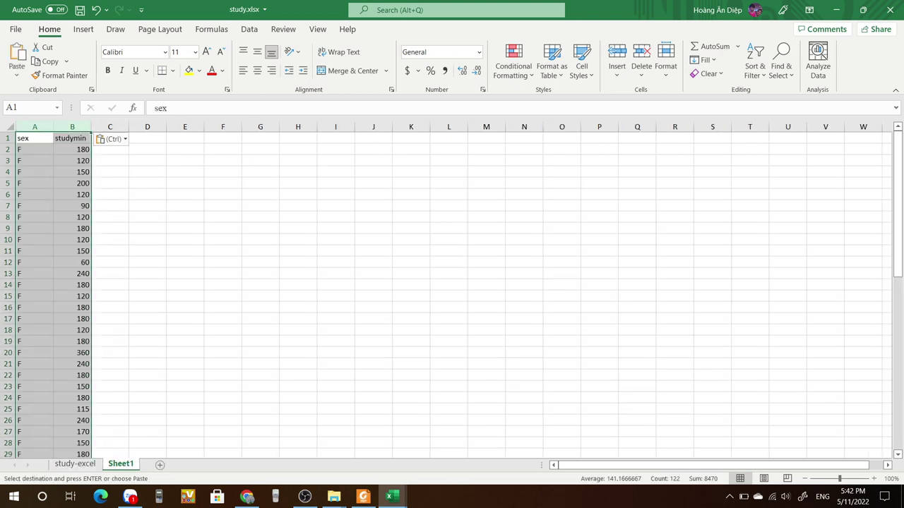
Step: Look through the copied data and start the t-Test: Two-Sample Assuming Equal Variances analysis
{"action": "left_click", "coordinate": [223, 229]}
{"action": "scroll", "coordinate": [70, 233], "scroll_direction": "down", "scroll_amount": 5}
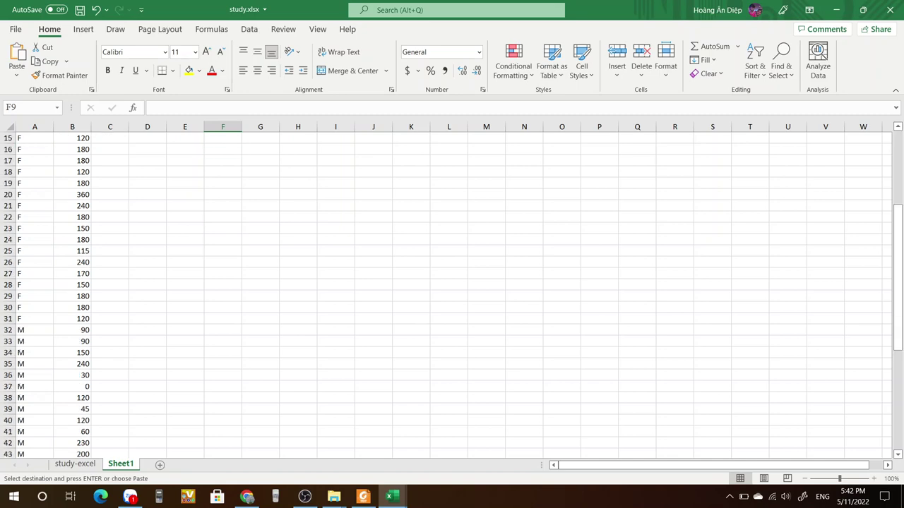
{"action": "scroll", "coordinate": [447, 295], "scroll_direction": "down", "scroll_amount": 12}
{"action": "scroll", "coordinate": [448, 295], "scroll_direction": "up", "scroll_amount": 17}
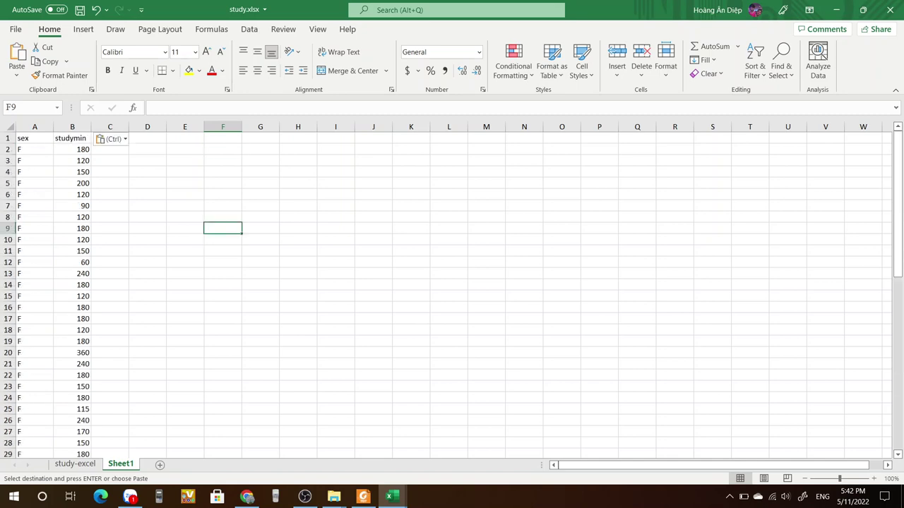
{"action": "left_click", "coordinate": [185, 183]}
{"action": "left_click", "coordinate": [185, 161]}
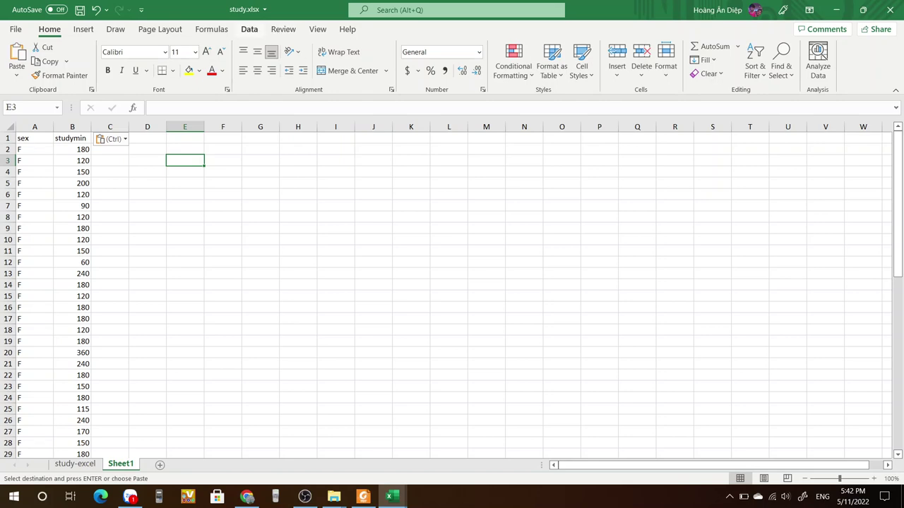
{"action": "left_click", "coordinate": [248, 29]}
{"action": "left_click", "coordinate": [808, 47]}
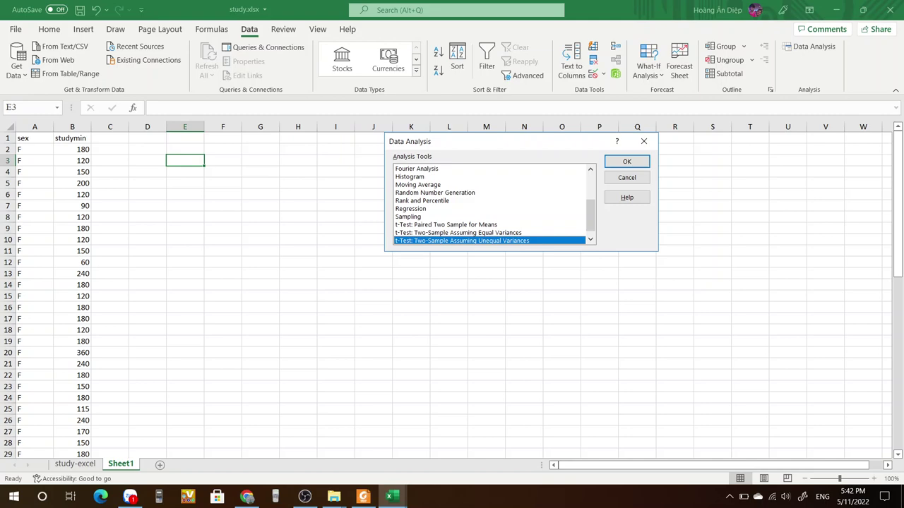
{"action": "left_click", "coordinate": [459, 233]}
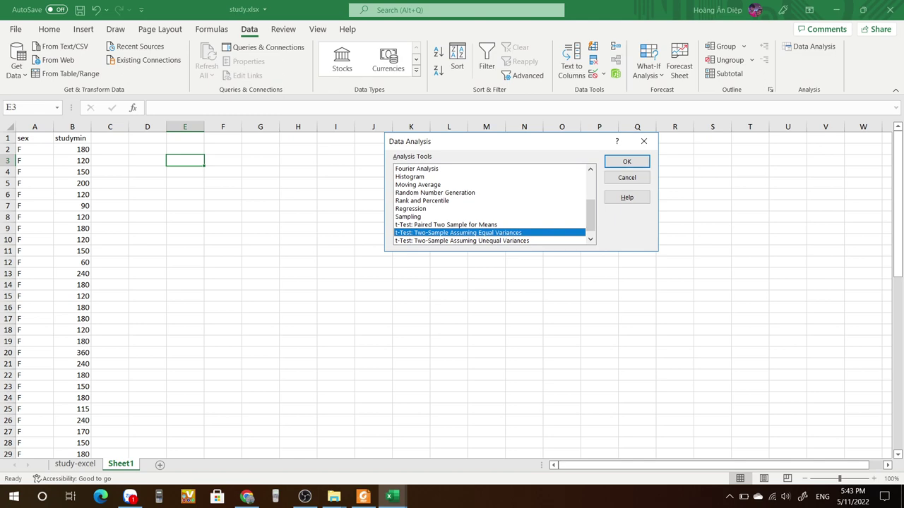
{"action": "key", "text": "Return"}
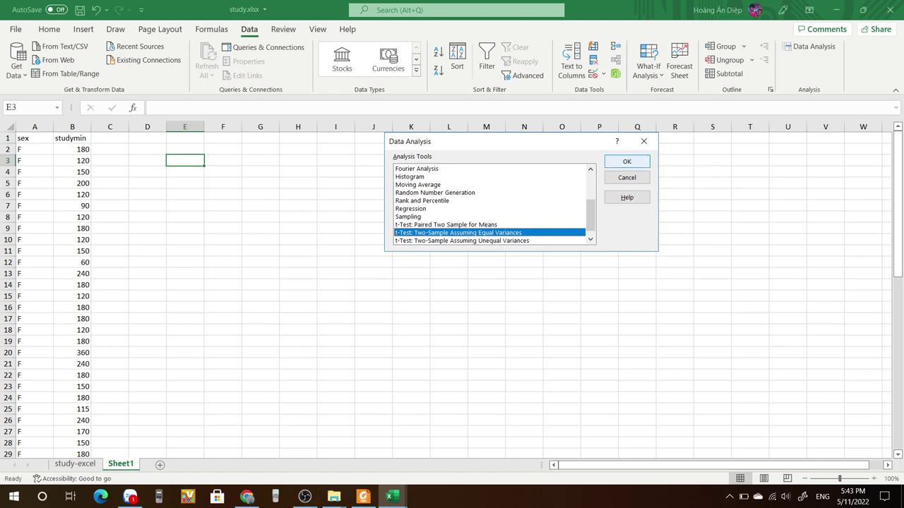
Step: Set the t-test's Variable 1 Range to the female study minutes in B2:B31
{"action": "left_click", "coordinate": [72, 150]}
{"action": "scroll", "coordinate": [212, 297], "scroll_direction": "down", "scroll_amount": 7}
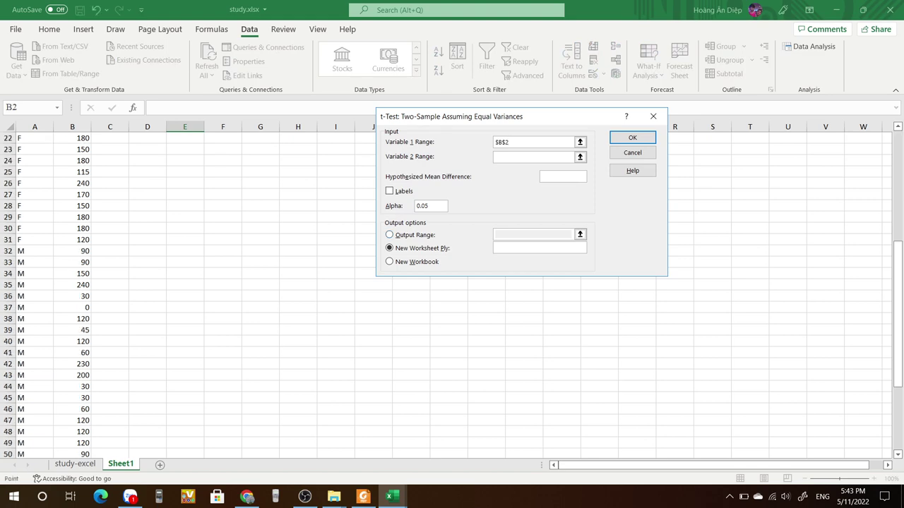
{"action": "left_click", "coordinate": [72, 240], "text": "shift"}
{"action": "scroll", "coordinate": [72, 240], "scroll_direction": "up", "scroll_amount": 7}
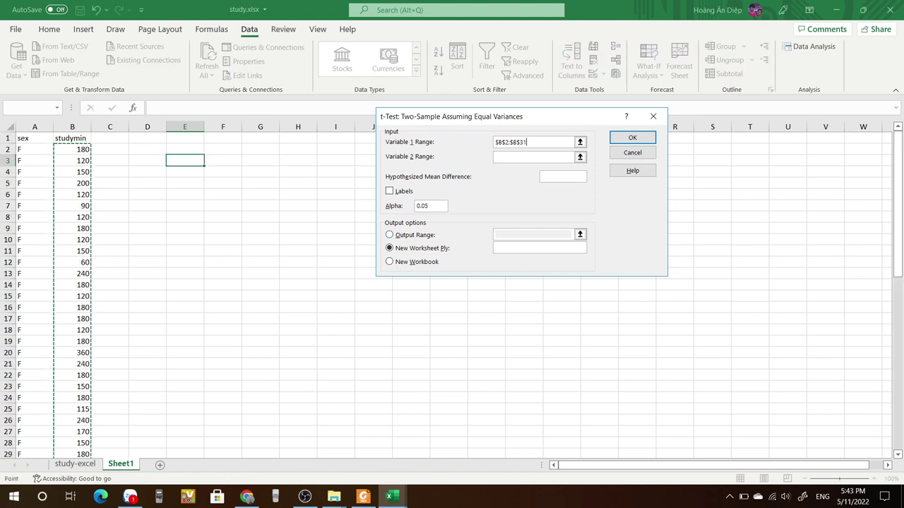
Step: Set the t-test's Variable 2 Range to the male study minutes in B32:B61
{"action": "scroll", "coordinate": [212, 297], "scroll_direction": "down", "scroll_amount": 4}
{"action": "left_click", "coordinate": [580, 157]}
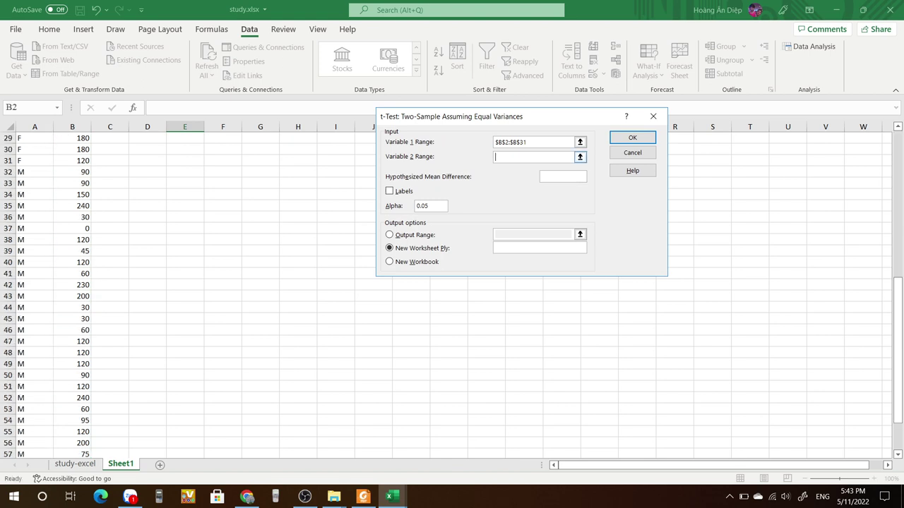
{"action": "left_click", "coordinate": [72, 172]}
{"action": "scroll", "coordinate": [72, 212], "scroll_direction": "down", "scroll_amount": 7}
{"action": "left_click", "coordinate": [72, 262], "text": "shift"}
{"action": "scroll", "coordinate": [72, 262], "scroll_direction": "up", "scroll_amount": 4}
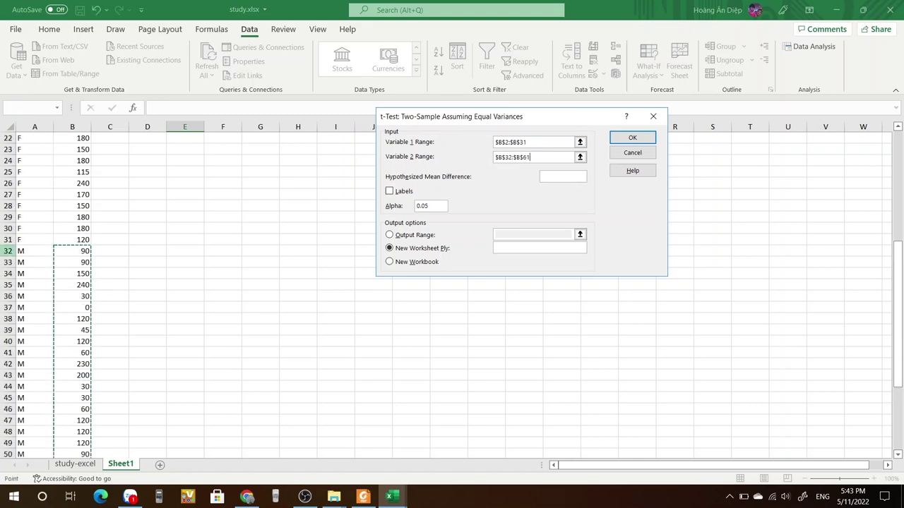
{"action": "scroll", "coordinate": [212, 297], "scroll_direction": "down", "scroll_amount": 7}
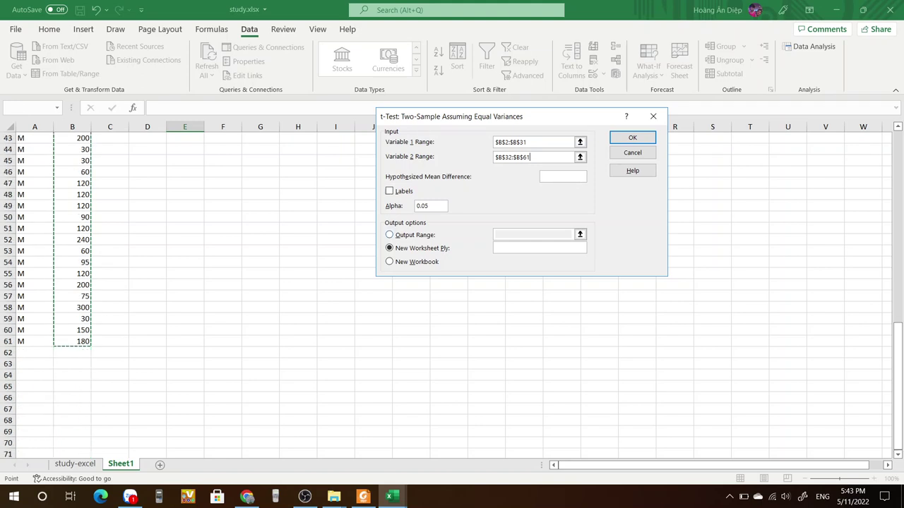
Step: Run the t-test with its output range at E17, and widen column E to fit the result labels
{"action": "left_click", "coordinate": [390, 234]}
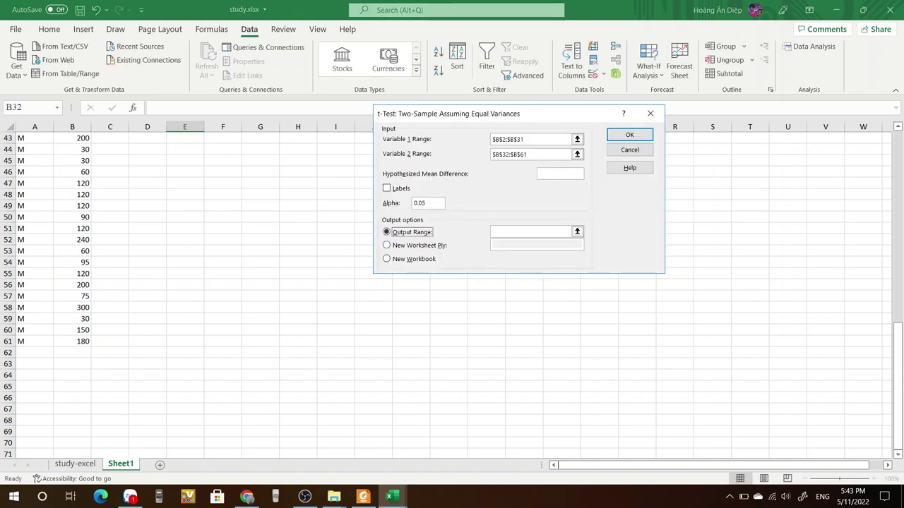
{"action": "scroll", "coordinate": [212, 296], "scroll_direction": "up", "scroll_amount": 9}
{"action": "left_click", "coordinate": [185, 160]}
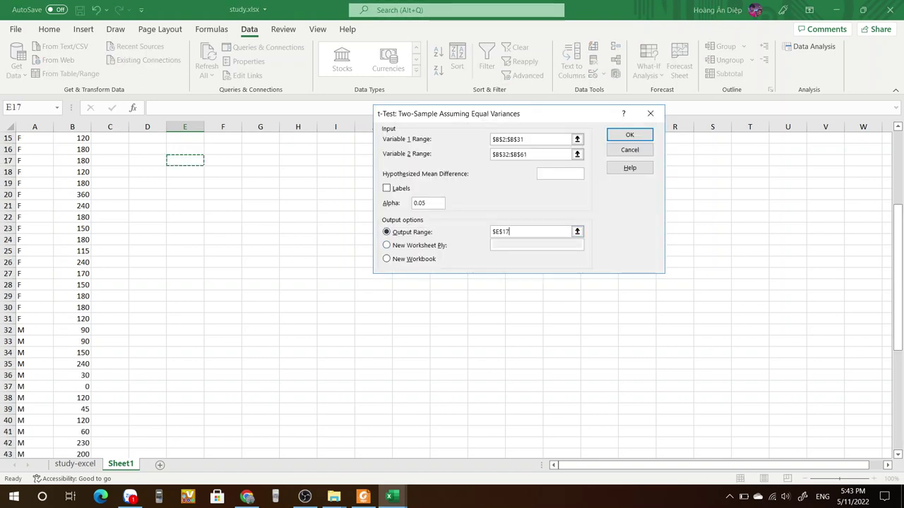
{"action": "key", "text": "Return"}
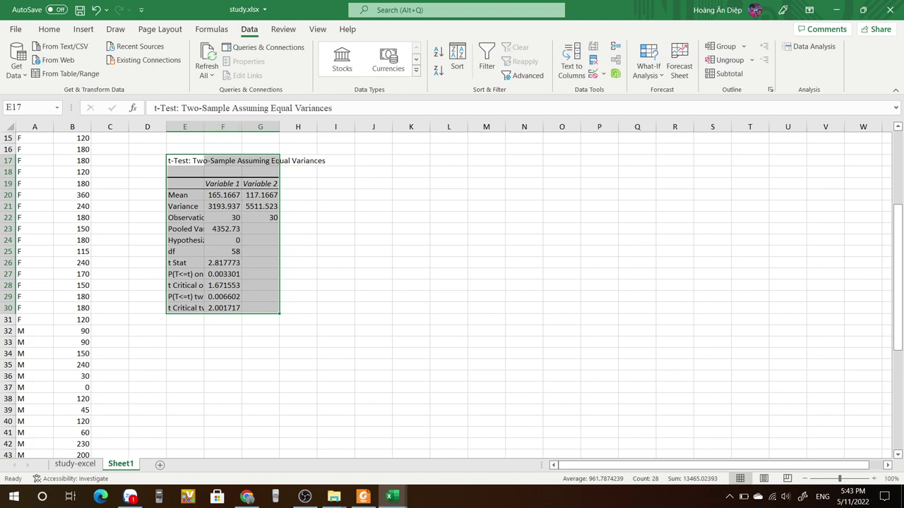
{"action": "double_click", "coordinate": [204, 127]}
{"action": "left_click", "coordinate": [369, 127]}
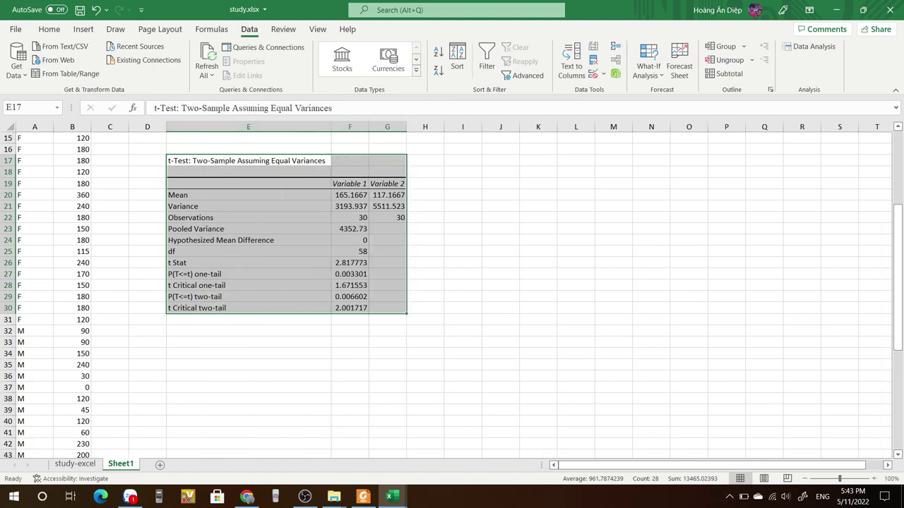
Step: Examine both groups' means and the number of observations in the t-test results
{"action": "left_click", "coordinate": [350, 195]}
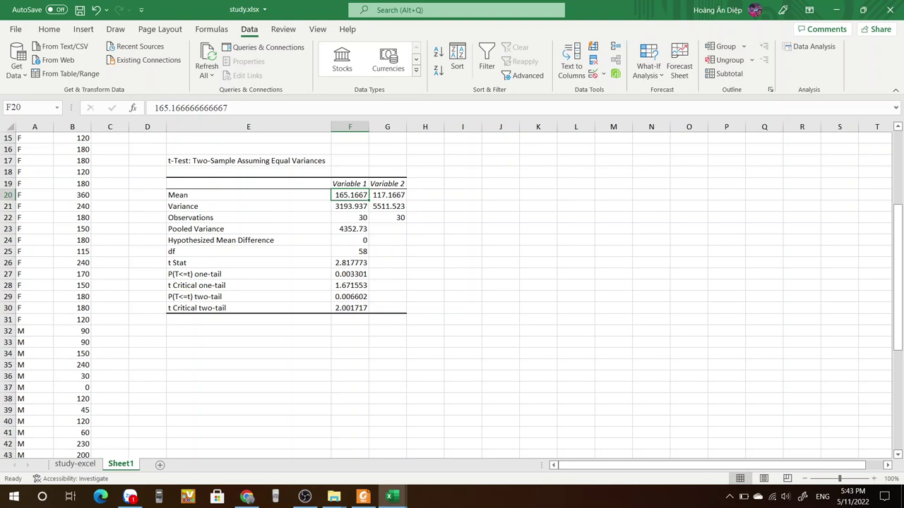
{"action": "left_click", "coordinate": [388, 195]}
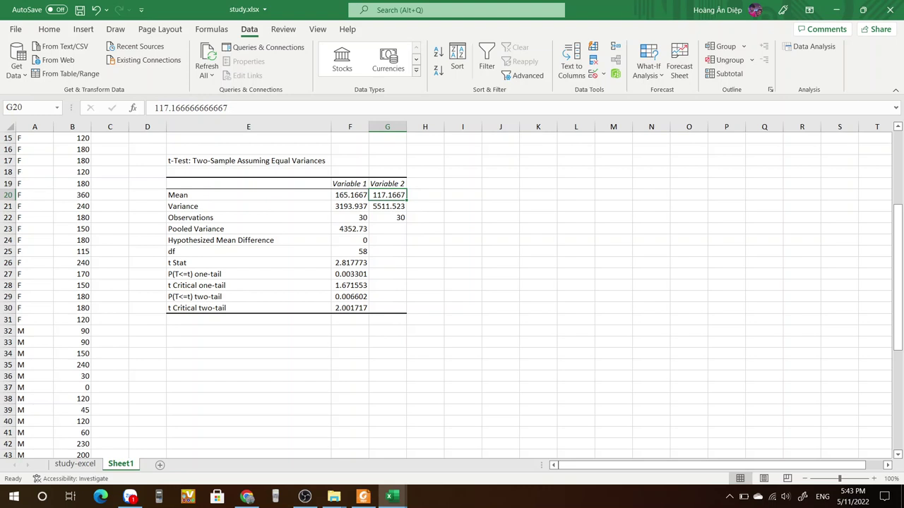
{"action": "left_click", "coordinate": [350, 218]}
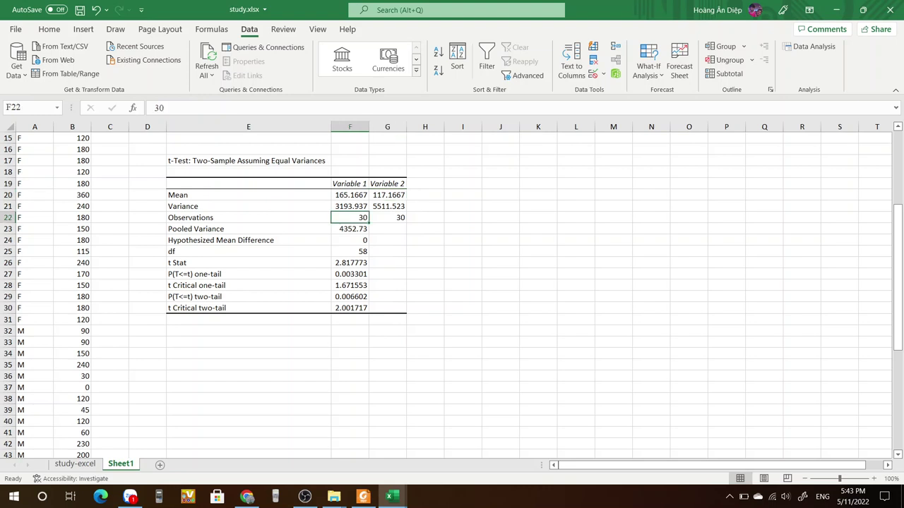
Step: Compare the number of observations for Variable 1 and Variable 2 in the t-test results
{"action": "left_click", "coordinate": [388, 218]}
{"action": "left_click", "coordinate": [351, 218]}
{"action": "left_click", "coordinate": [387, 218]}
{"action": "left_click", "coordinate": [350, 218]}
{"action": "left_click", "coordinate": [387, 217]}
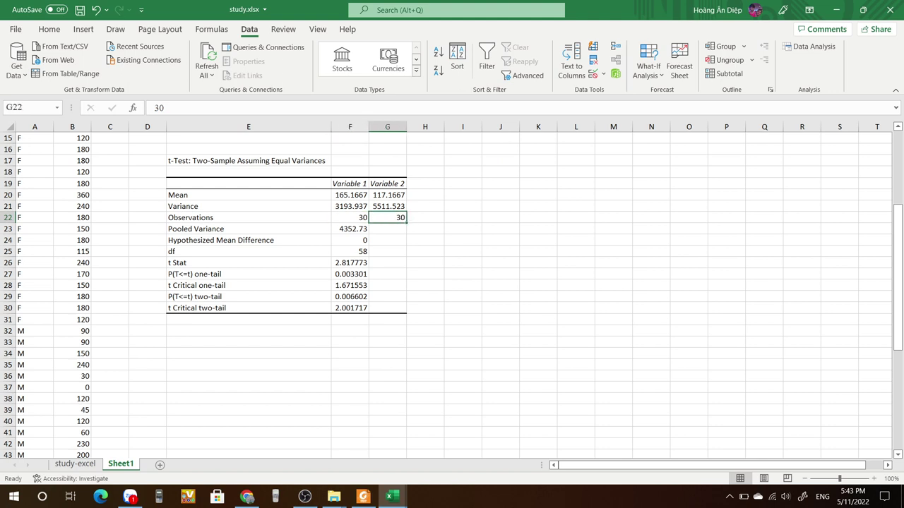
Step: Bold the t Stat and t Critical two-tail values in the t-test results
{"action": "left_click", "coordinate": [350, 263]}
{"action": "key", "text": "ctrl+b"}
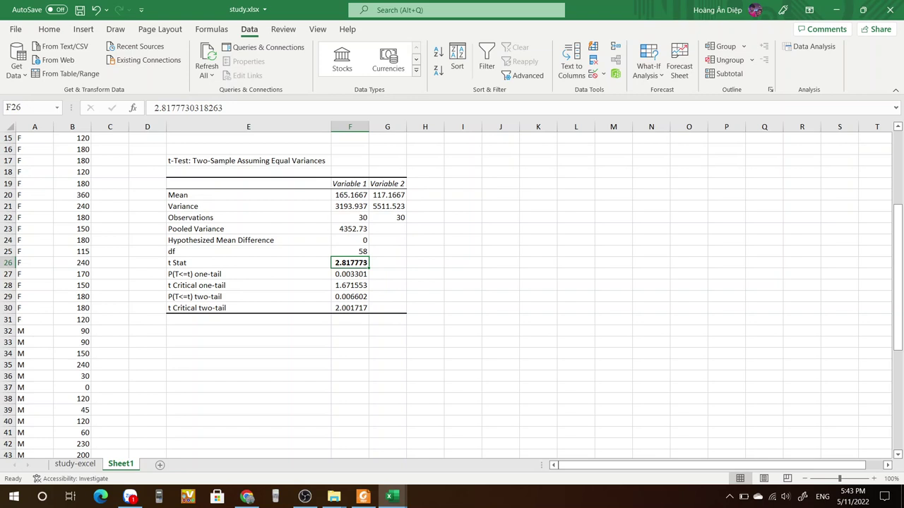
{"action": "left_click", "coordinate": [350, 308]}
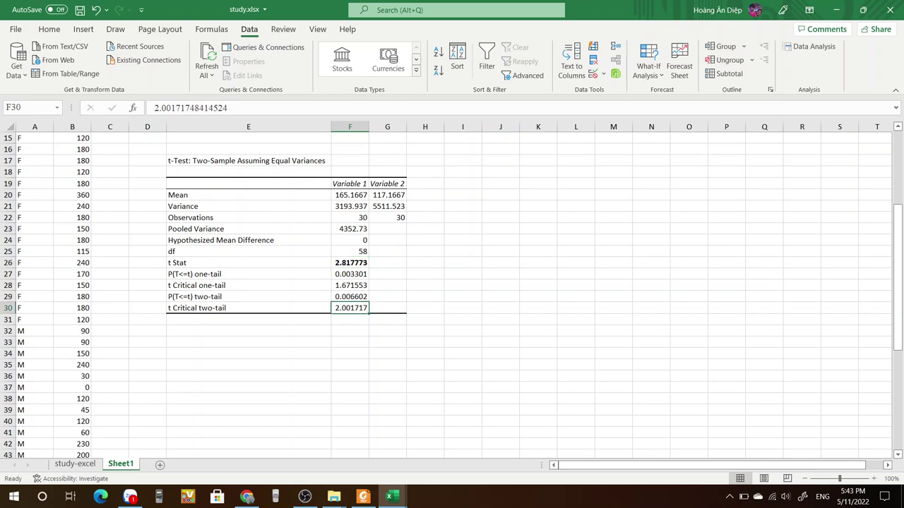
{"action": "key", "text": "ctrl+b"}
Step: Enter the conclusion "Thời gian học TB của nam và nữ khác nhau" in E33 below the results table
{"action": "left_click", "coordinate": [249, 354]}
{"action": "left_click", "coordinate": [249, 343]}
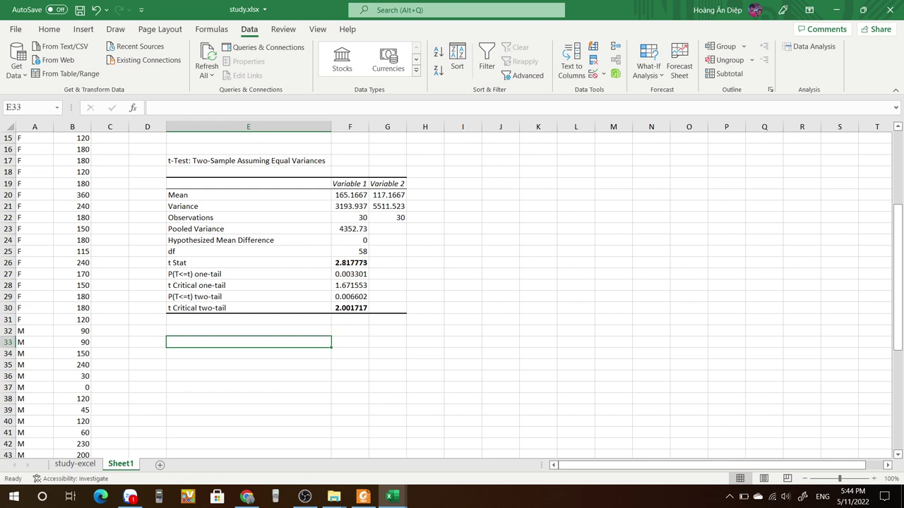
{"action": "type", "text": "Thời g"}
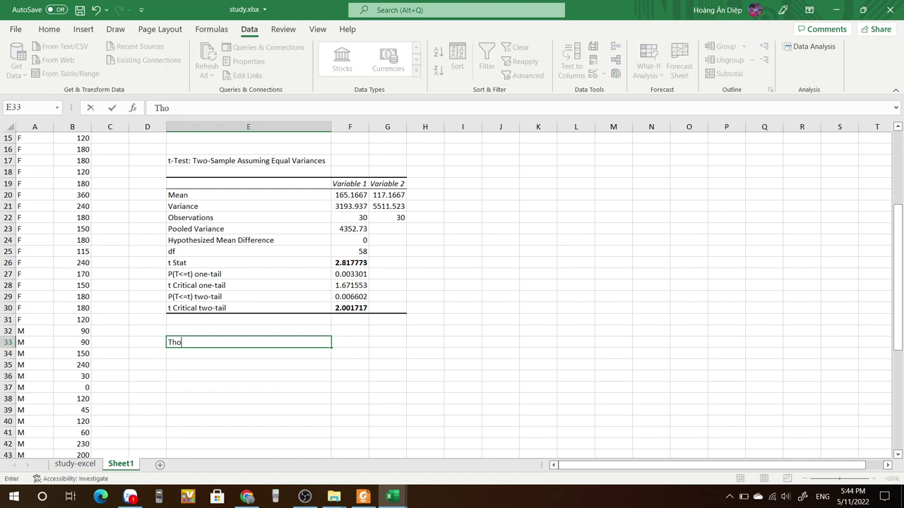
{"action": "type", "text": "ian hoc TB của"}
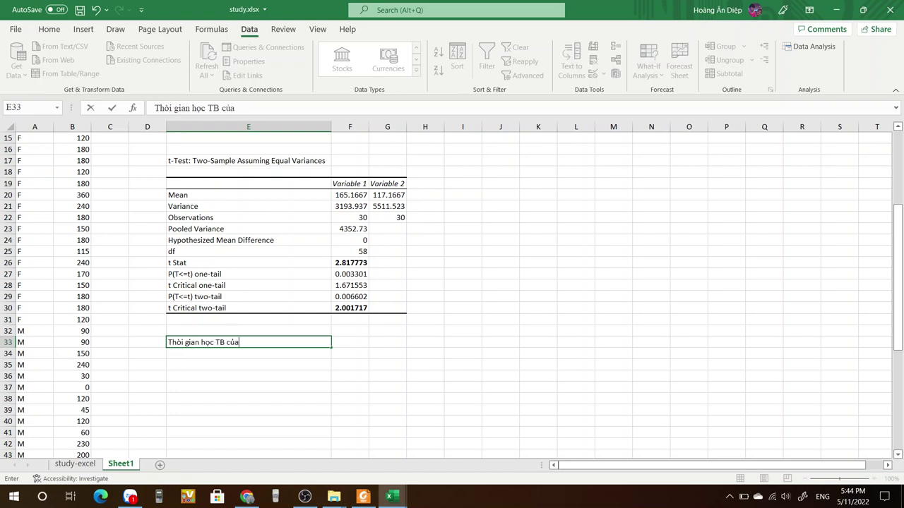
{"action": "type", "text": " nam và nữ kha "}
{"action": "type", "text": "c nhau"}
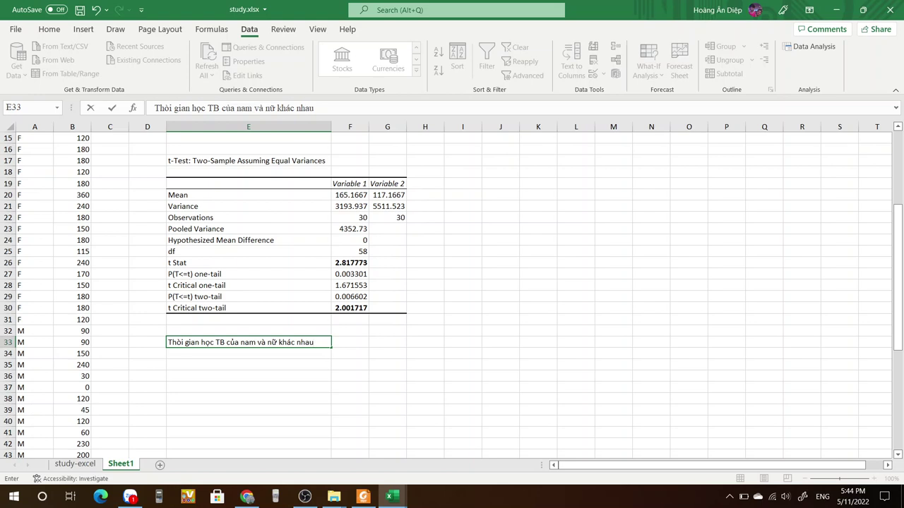
{"action": "key", "text": "Left"}
Step: Label the conclusion in D33 as "KL trắc nghiệm 2 đuôi"
{"action": "type", "text": "2"}
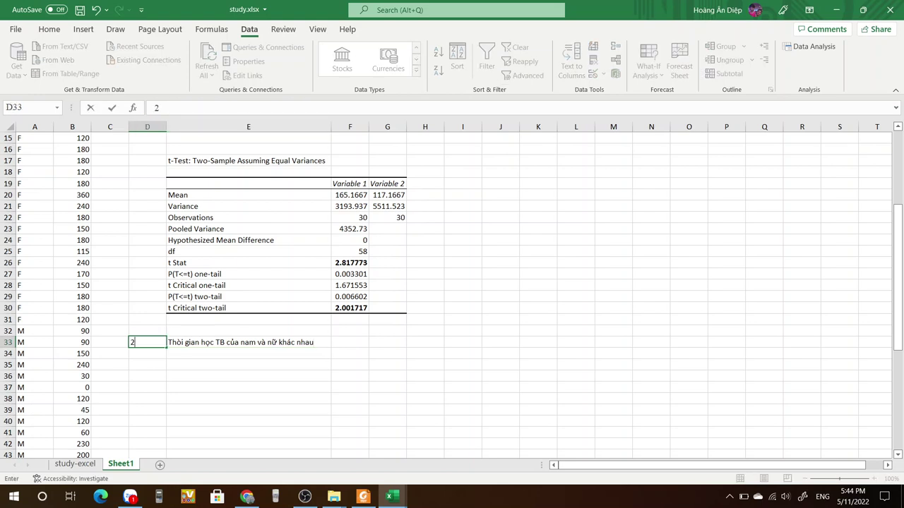
{"action": "type", "text": " dd"}
{"action": "type", "text": "uôi"}
{"action": "left_click", "coordinate": [147, 331]}
{"action": "double_click", "coordinate": [145, 343]}
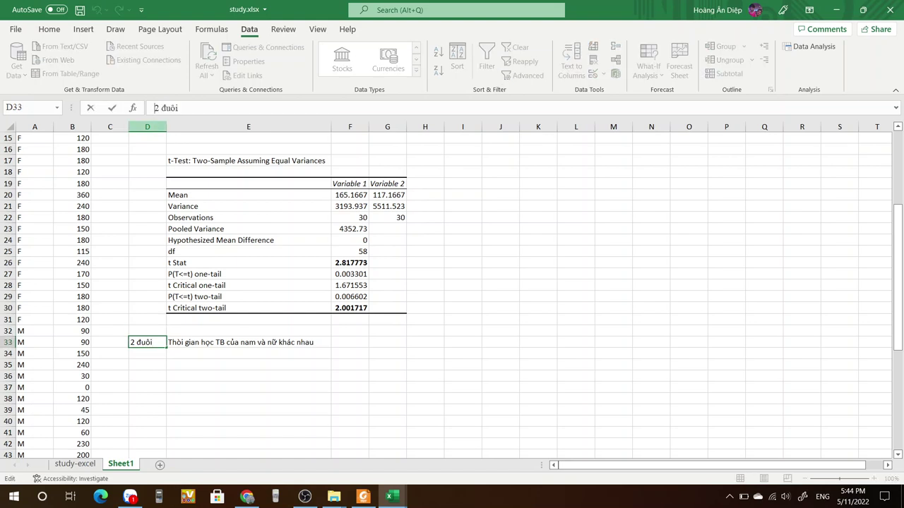
{"action": "type", "text": "KL trắc "}
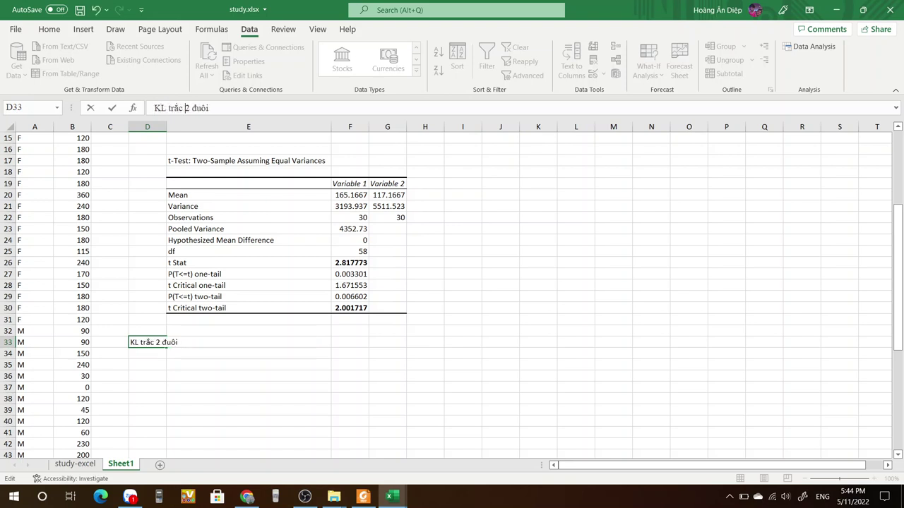
{"action": "type", "text": "nghiệm"}
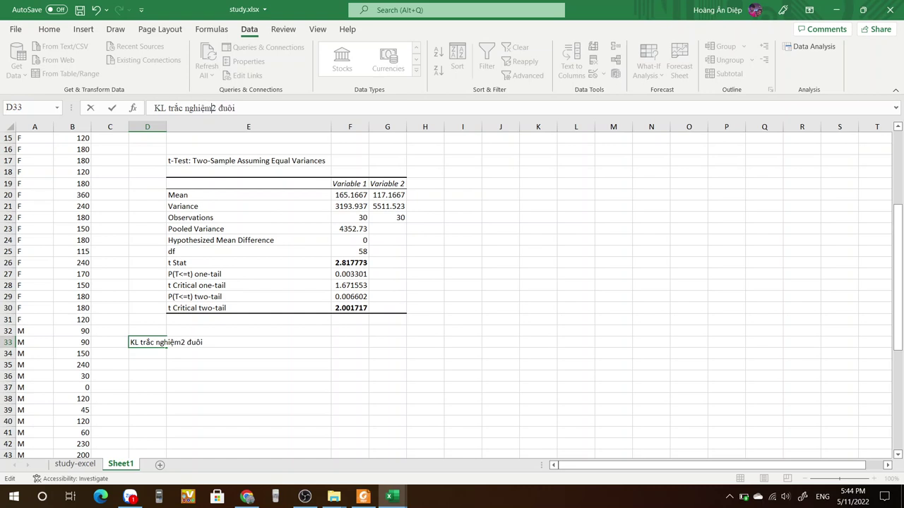
{"action": "key", "text": "Return"}
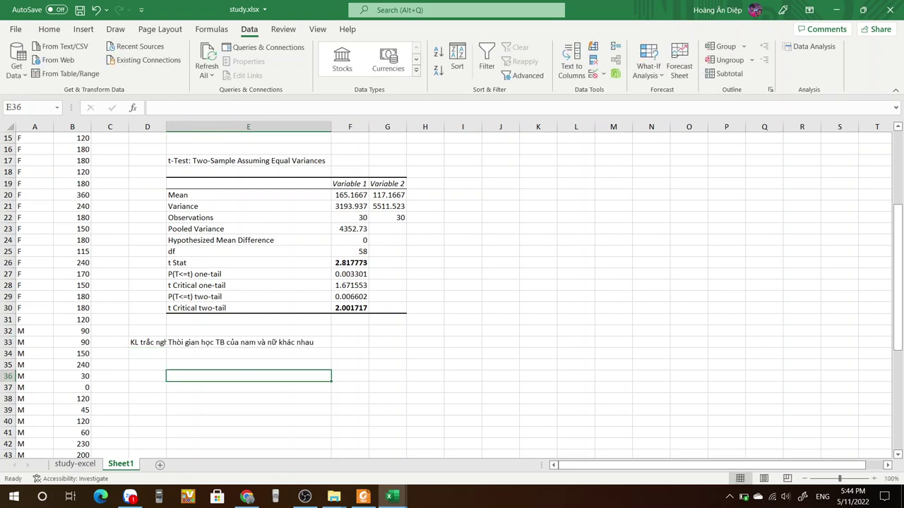
Step: Add the label "KL trắc nghiệm 1 đuôi" in D34 and fit column D's width to the labels
{"action": "key", "text": "F2"}
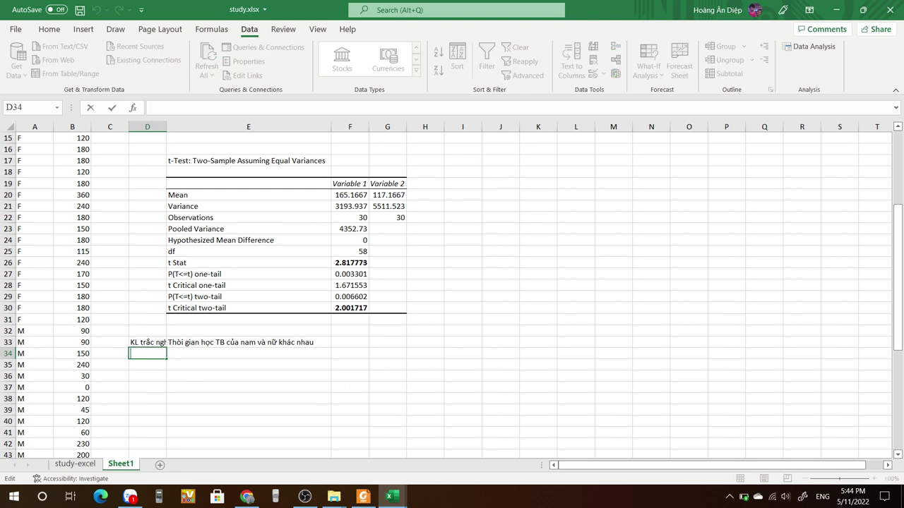
{"action": "type", "text": "KL trắc nghiệm 2 đuôi"}
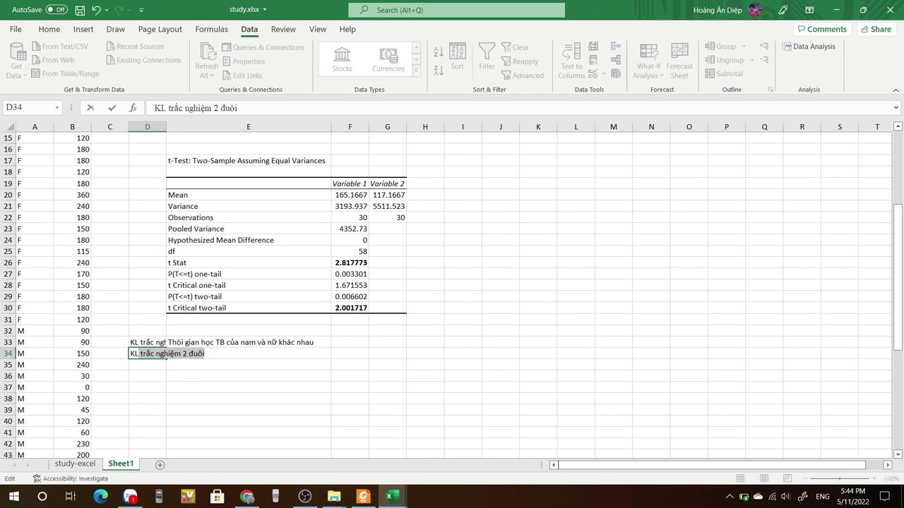
{"action": "left_click", "coordinate": [195, 107]}
{"action": "key", "text": "BackSpace"}
{"action": "type", "text": "1"}
{"action": "key", "text": "Return"}
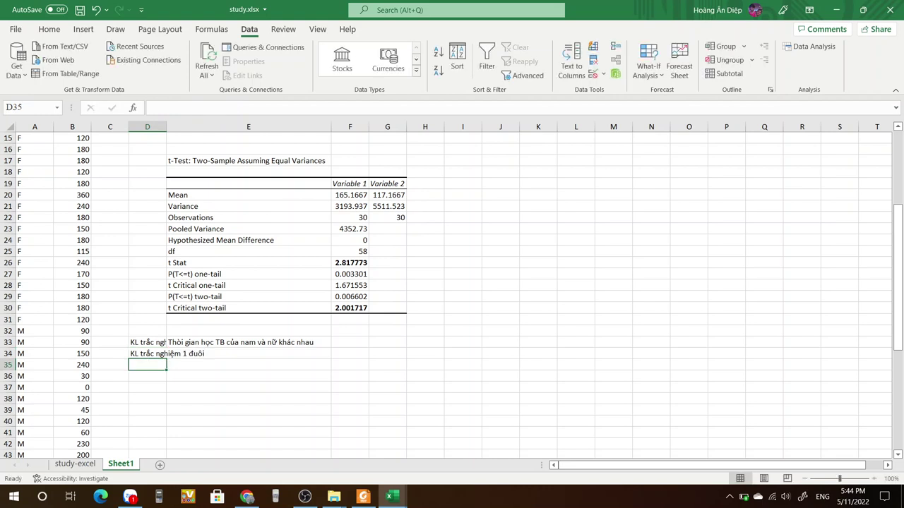
{"action": "double_click", "coordinate": [166, 127]}
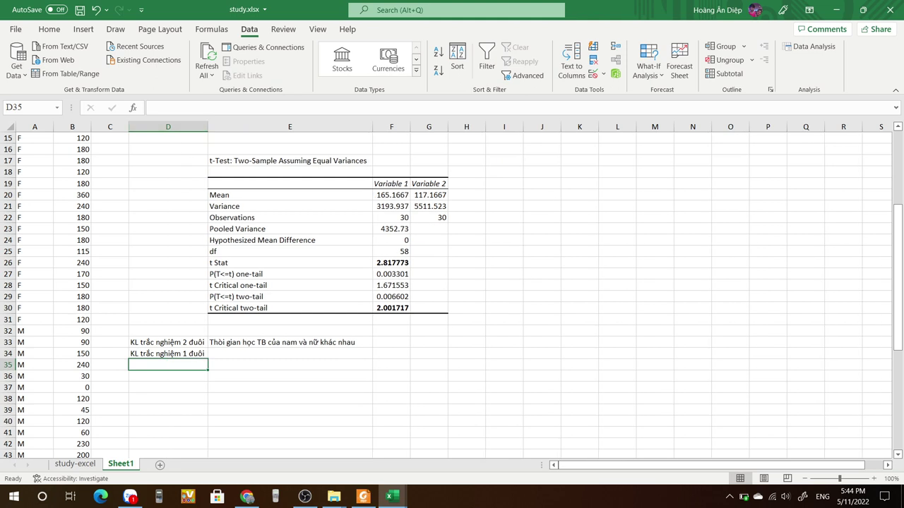
Step: Bold the t Critical one-tail value and compare it with the t Stat
{"action": "left_click", "coordinate": [289, 354]}
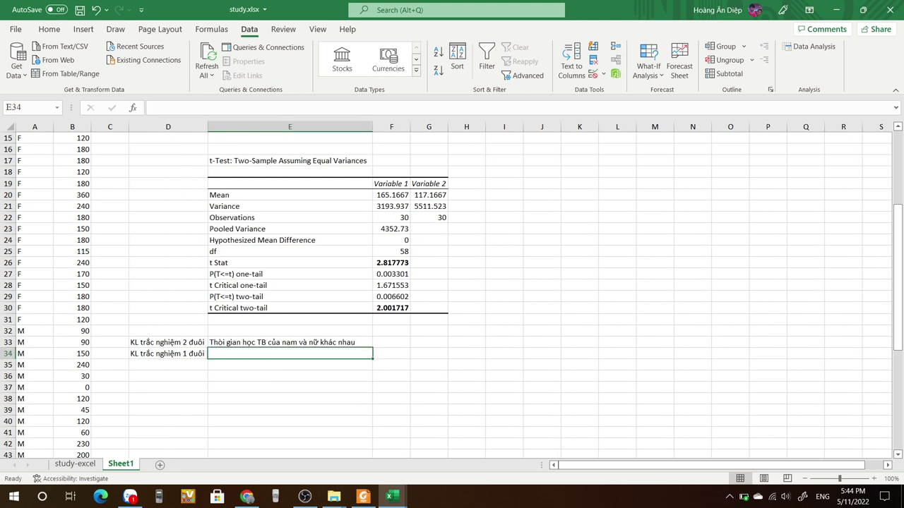
{"action": "left_click", "coordinate": [392, 263]}
{"action": "left_click", "coordinate": [392, 285]}
{"action": "key", "text": "ctrl+b"}
{"action": "left_click", "coordinate": [392, 262]}
{"action": "left_click", "coordinate": [392, 285]}
Step: Compare the two group means and enter the one-tail conclusion "Thời gian học TB của nữ nhiều hơn của nam." in E34
{"action": "left_click", "coordinate": [392, 195]}
{"action": "left_click", "coordinate": [430, 195]}
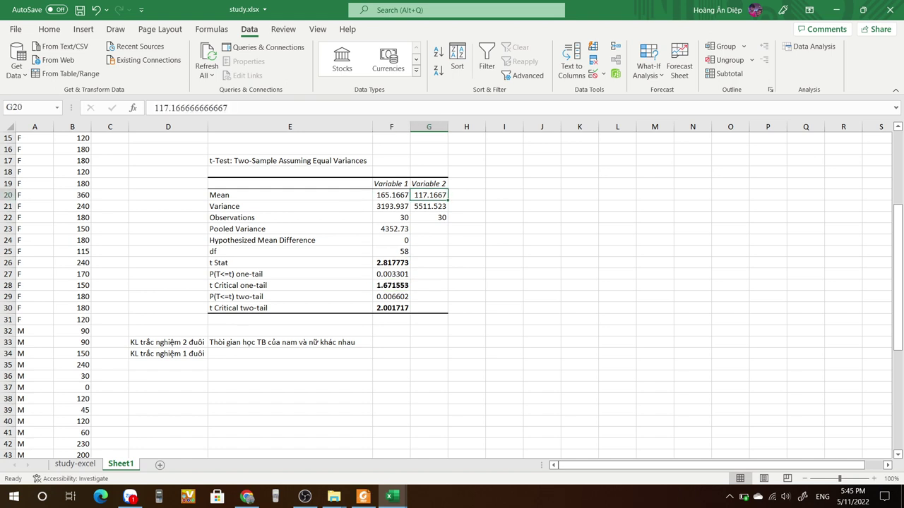
{"action": "left_click", "coordinate": [392, 194]}
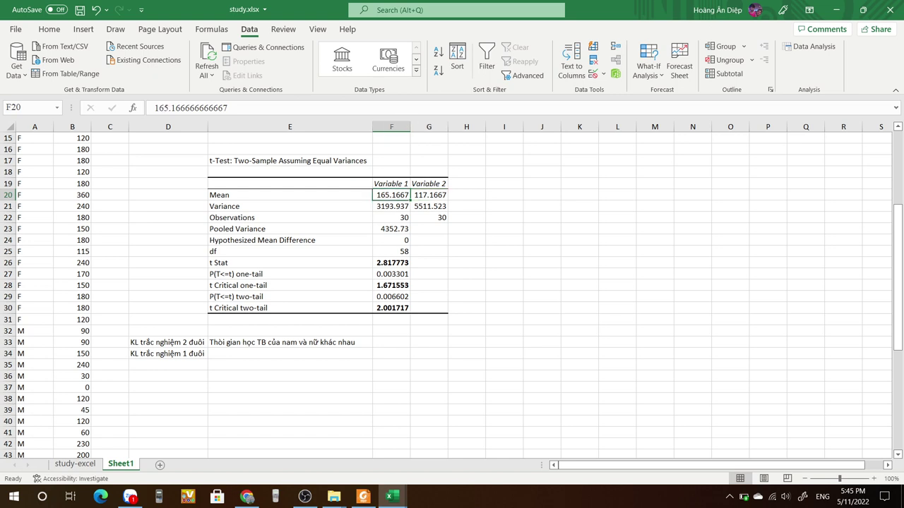
{"action": "left_click", "coordinate": [430, 195]}
{"action": "left_click", "coordinate": [289, 353]}
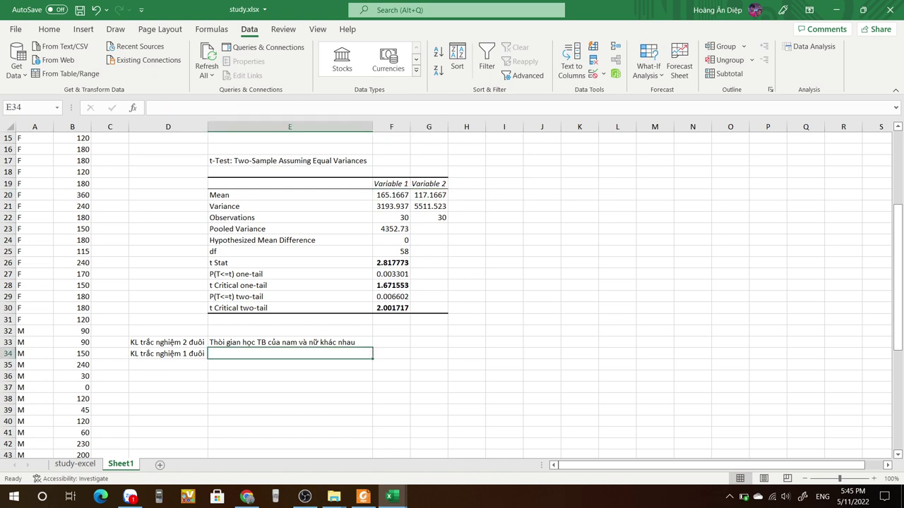
{"action": "type", "text": "h"}
{"action": "key", "text": "BackSpace"}
{"action": "type", "text": "Thời h"}
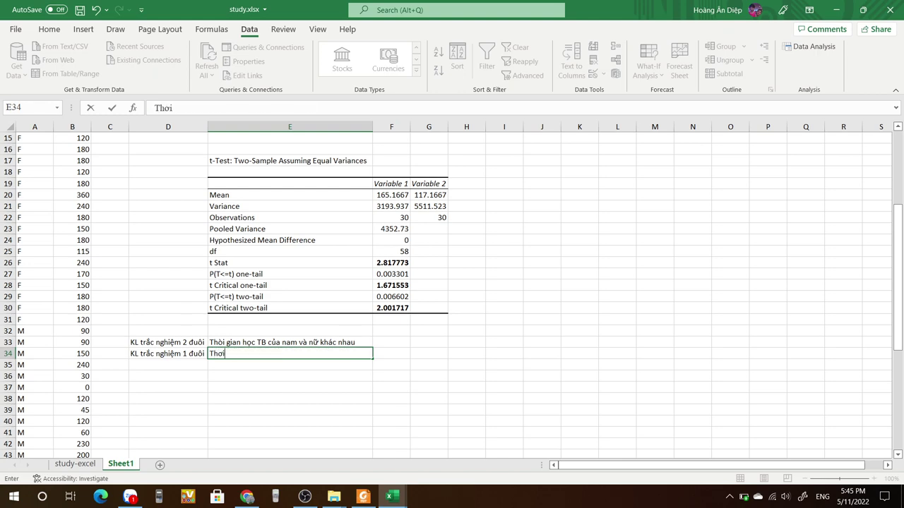
{"action": "key", "text": "BackSpace"}
{"action": "type", "text": "gian ho"}
{"action": "type", "text": "c TB của"}
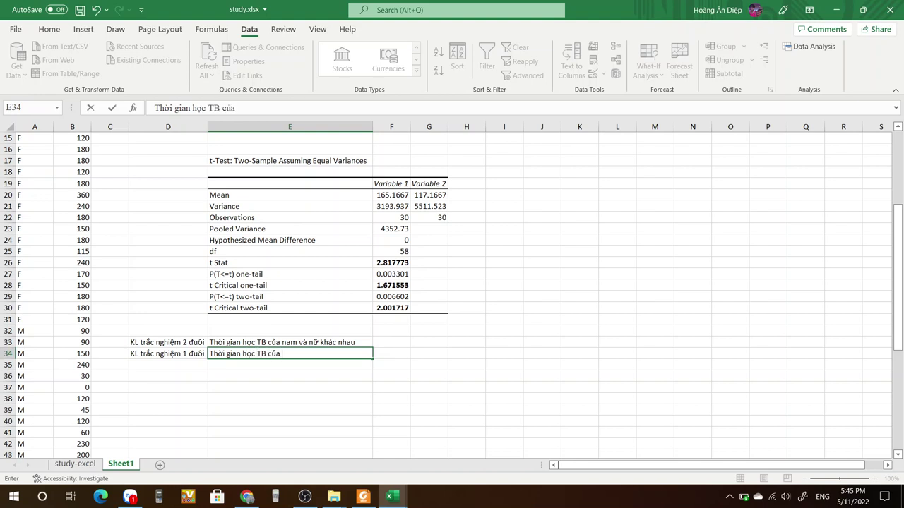
{"action": "type", "text": " nu"}
{"action": "type", "text": "w"}
{"action": "type", "text": "x nhieeuf"}
{"action": "type", "text": " how"}
{"action": "type", "text": "n cua"}
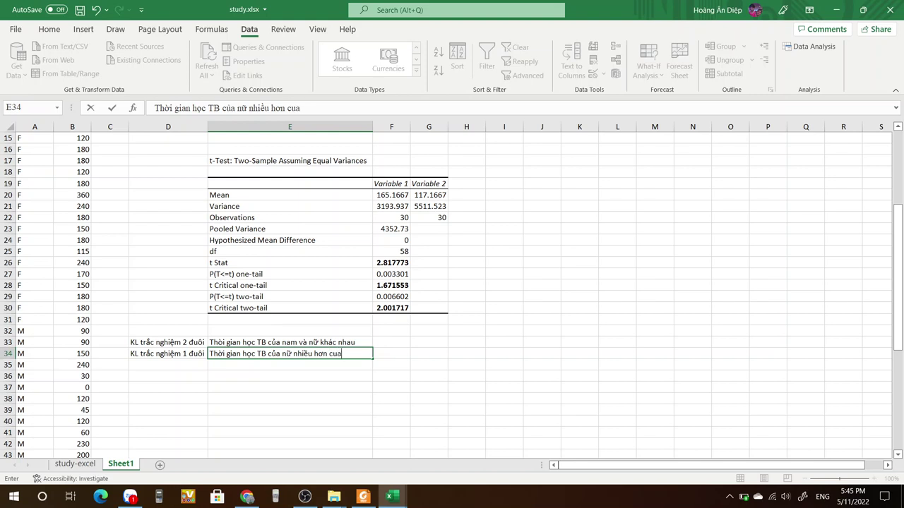
{"action": "key", "text": "BackSpace"}
{"action": "key", "text": "BackSpace"}
{"action": "type", "text": "ủa nam."}
{"action": "left_click_drag", "start_coordinate": [262, 161], "coordinate": [430, 309]}
{"action": "left_click_drag", "start_coordinate": [170, 332], "coordinate": [170, 342]}
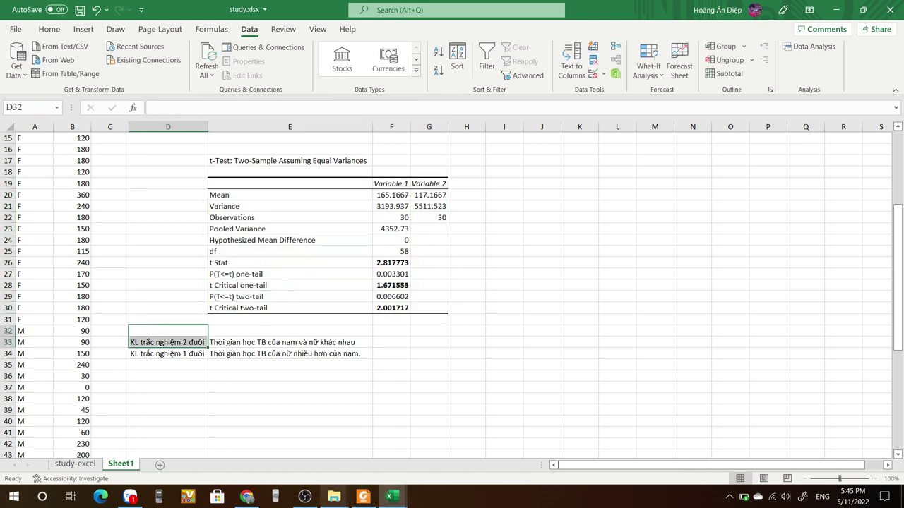